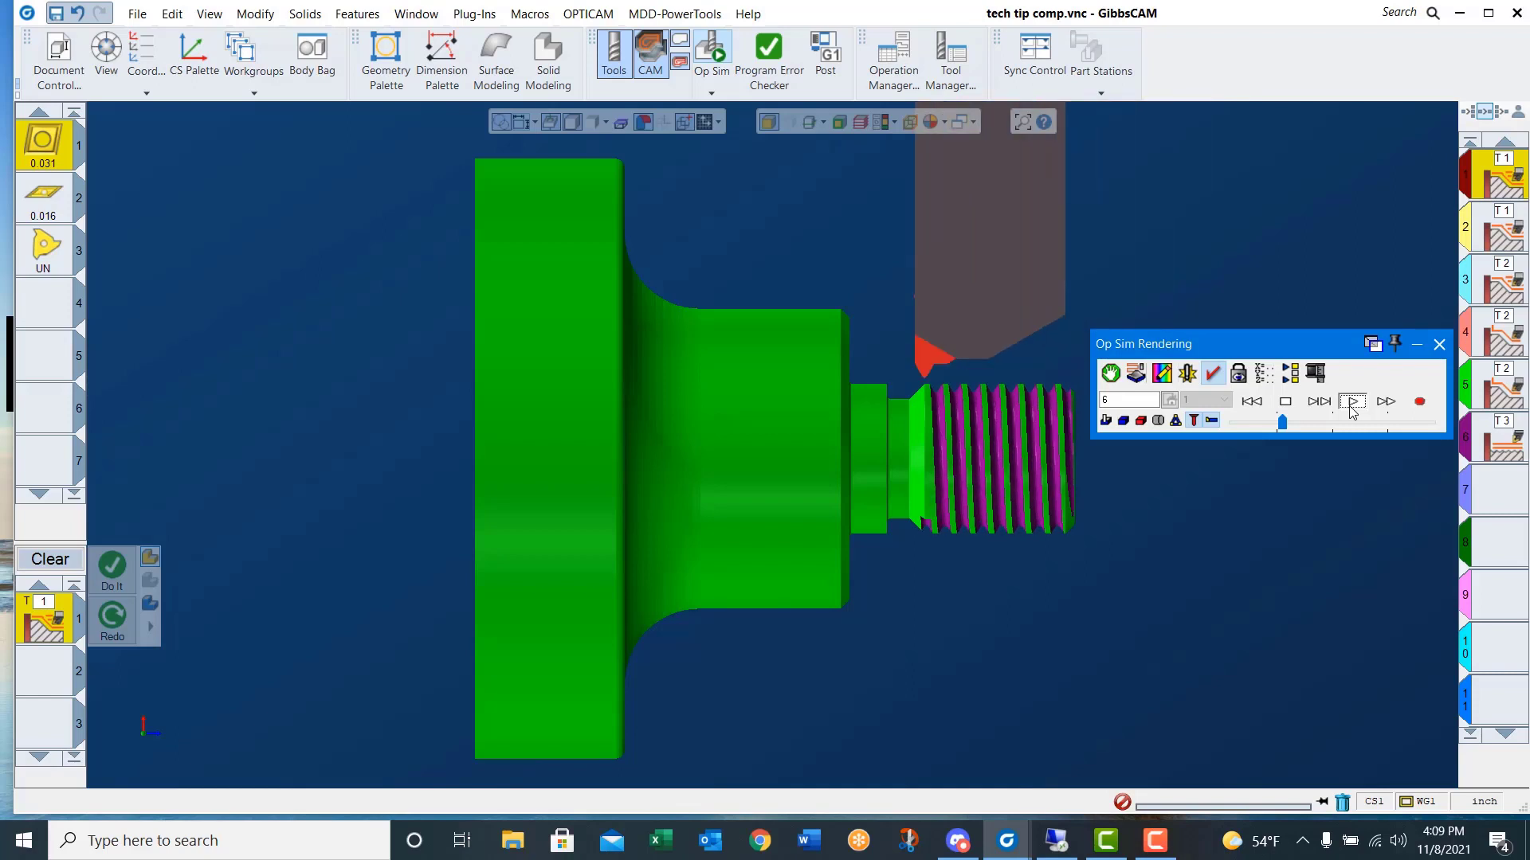
- Close the Op Sim rendering and inspect the desktop folder processes\Lathe\Turning\O.D\80 deg turn\Rough in File Explorer
left_click(1438, 345)
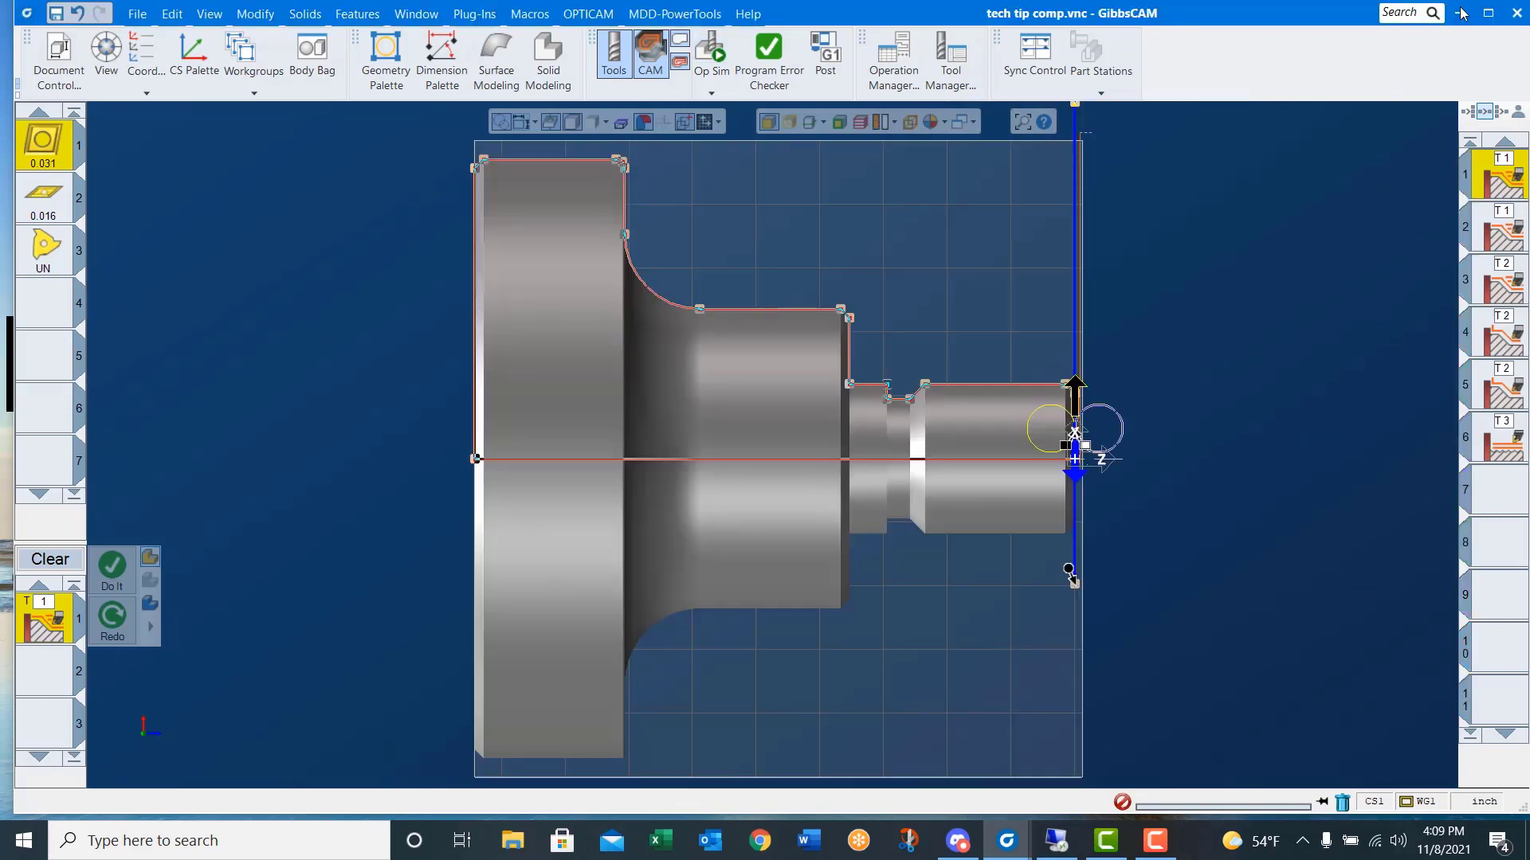
left_click(1461, 15)
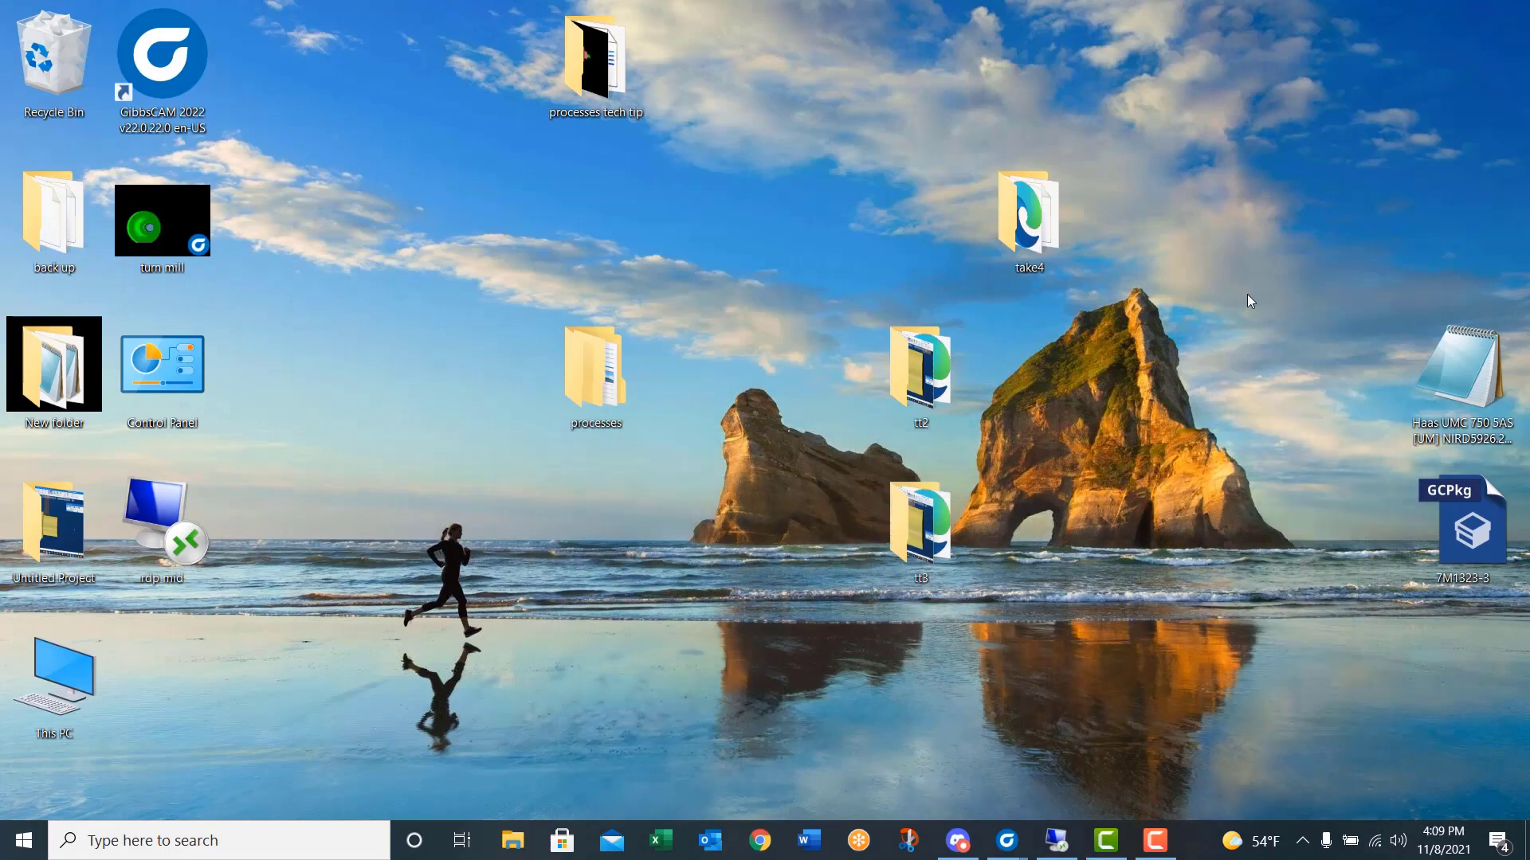
double_click(581, 364)
double_click(662, 443)
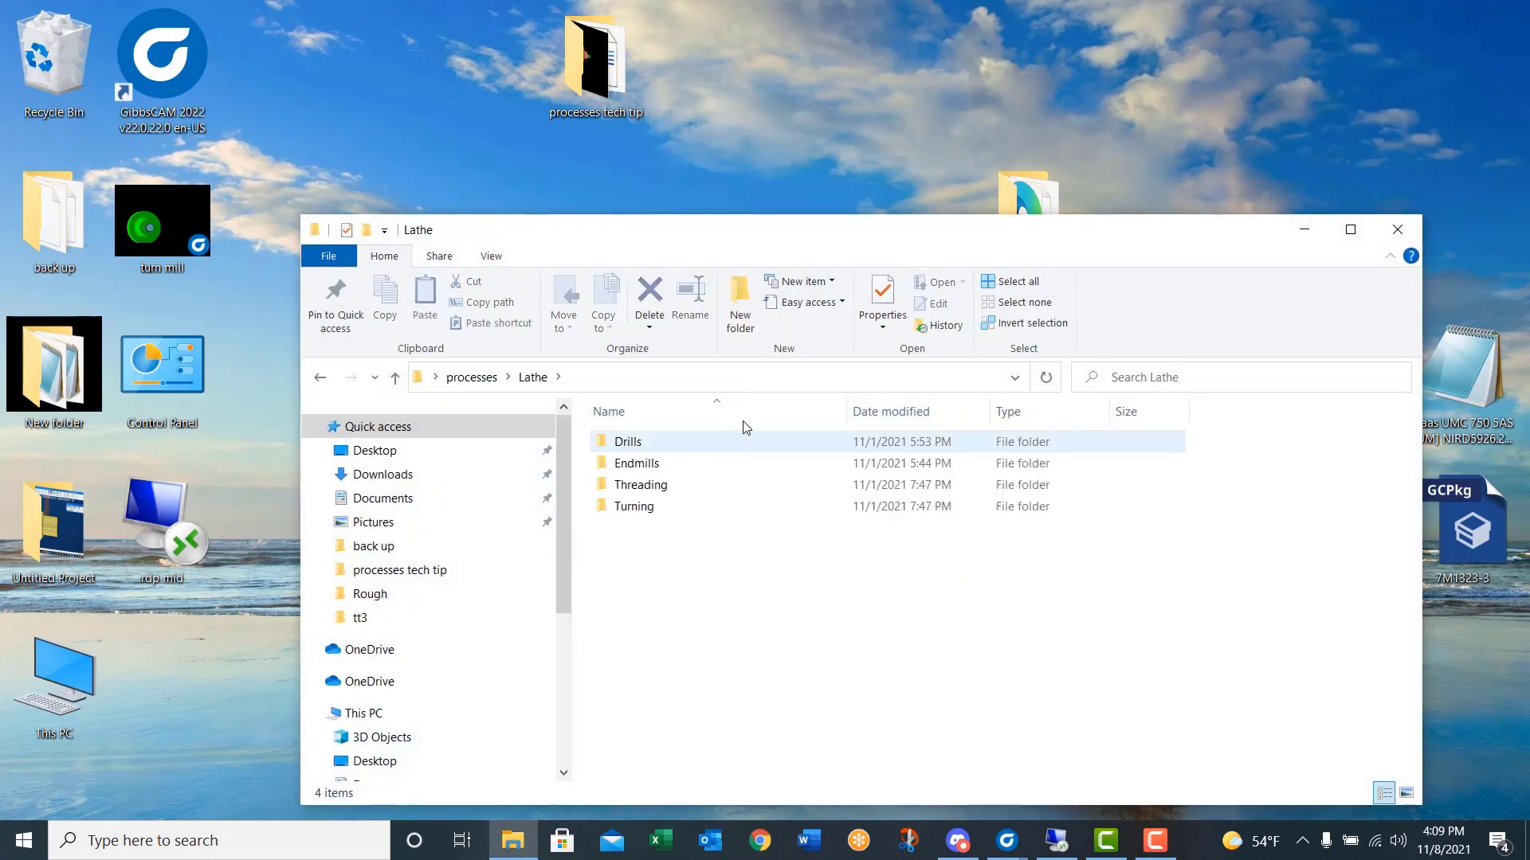
double_click(630, 509)
left_click(677, 446)
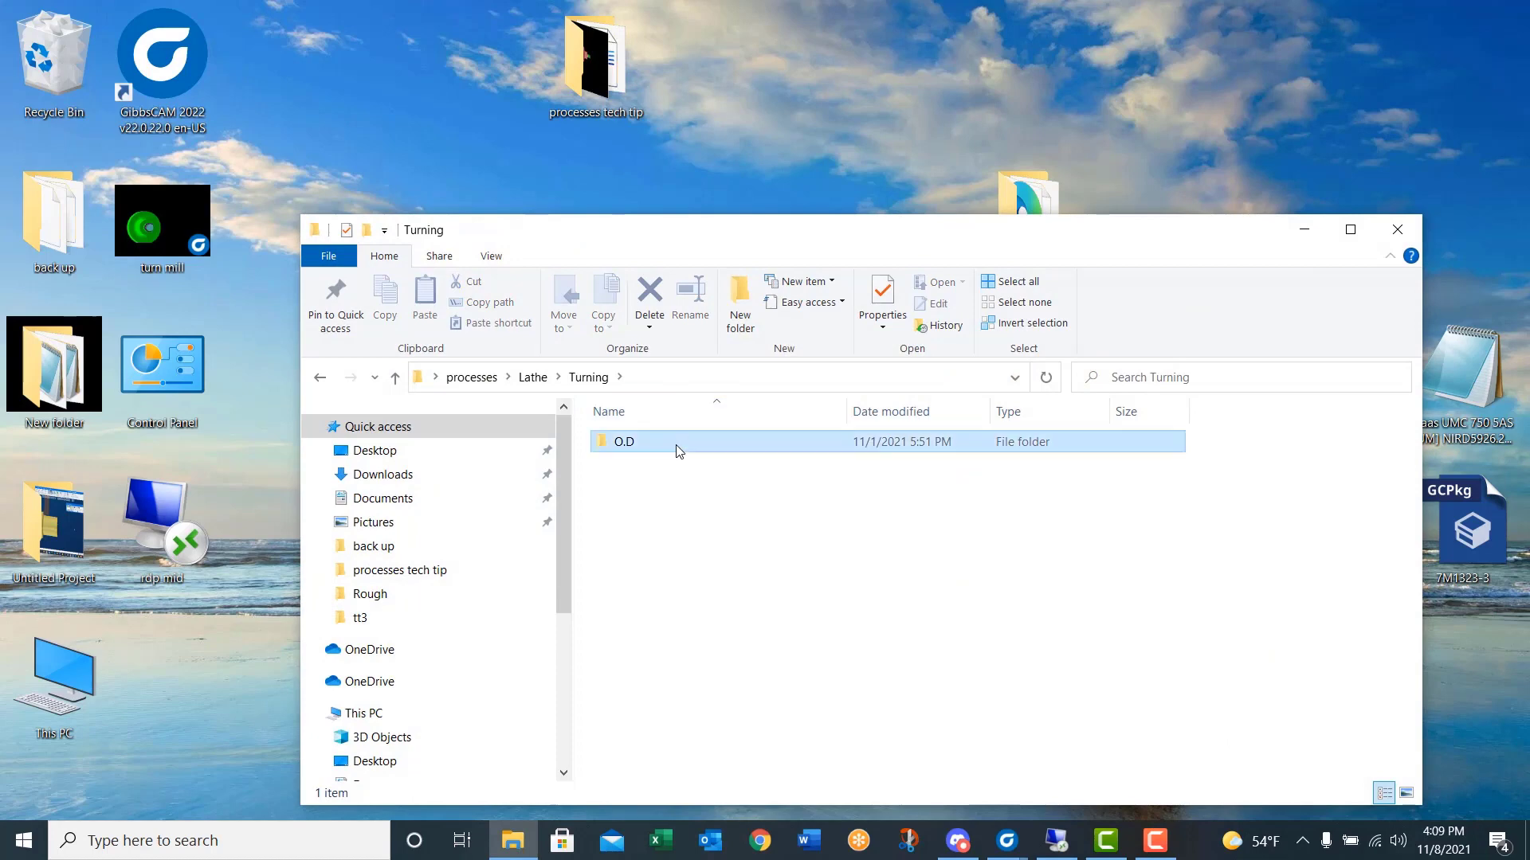
double_click(677, 448)
double_click(655, 466)
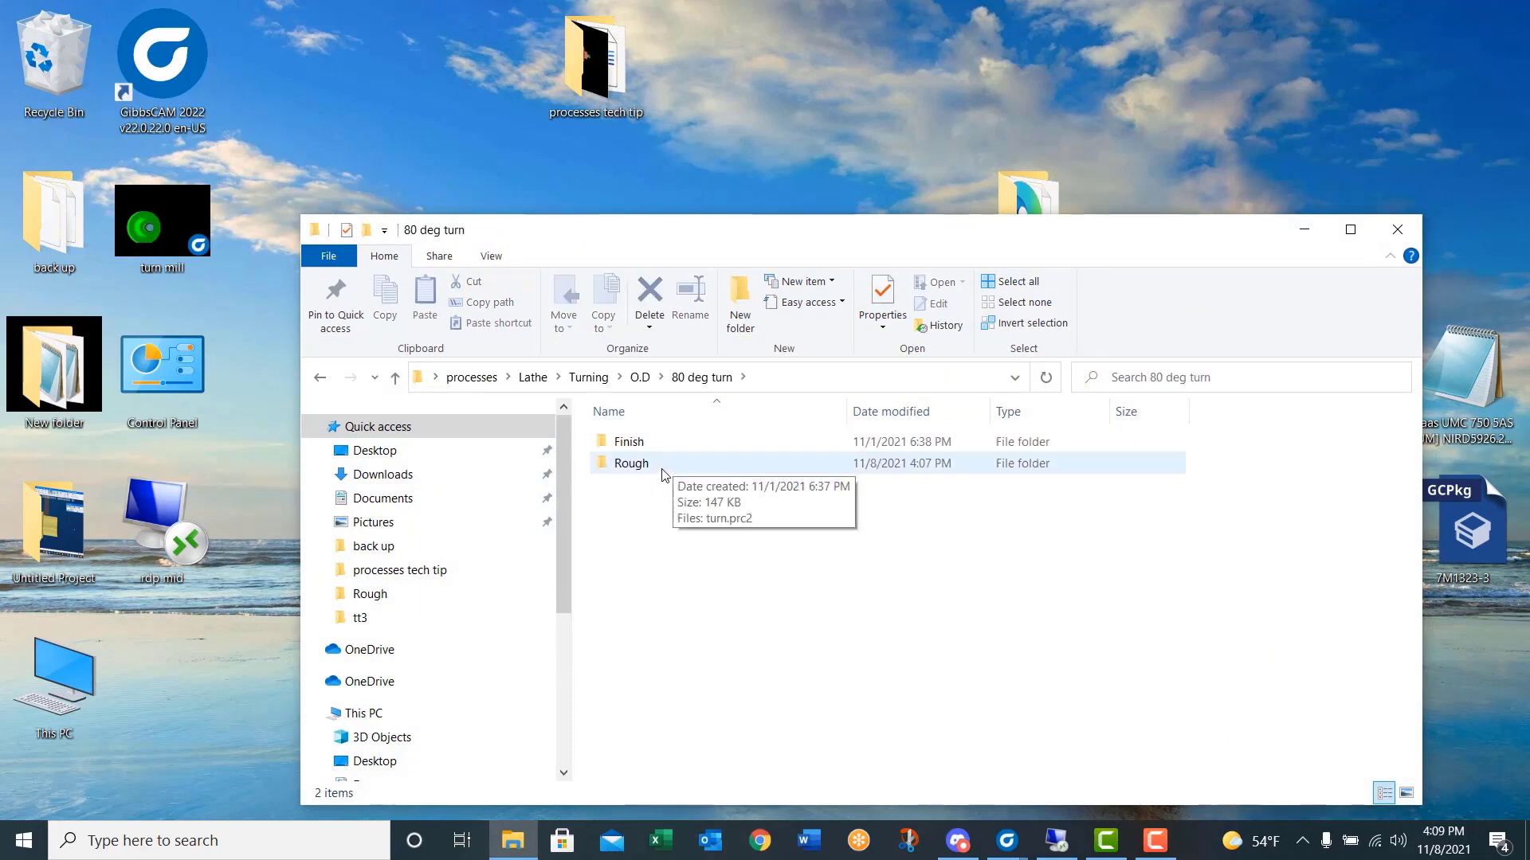
double_click(661, 469)
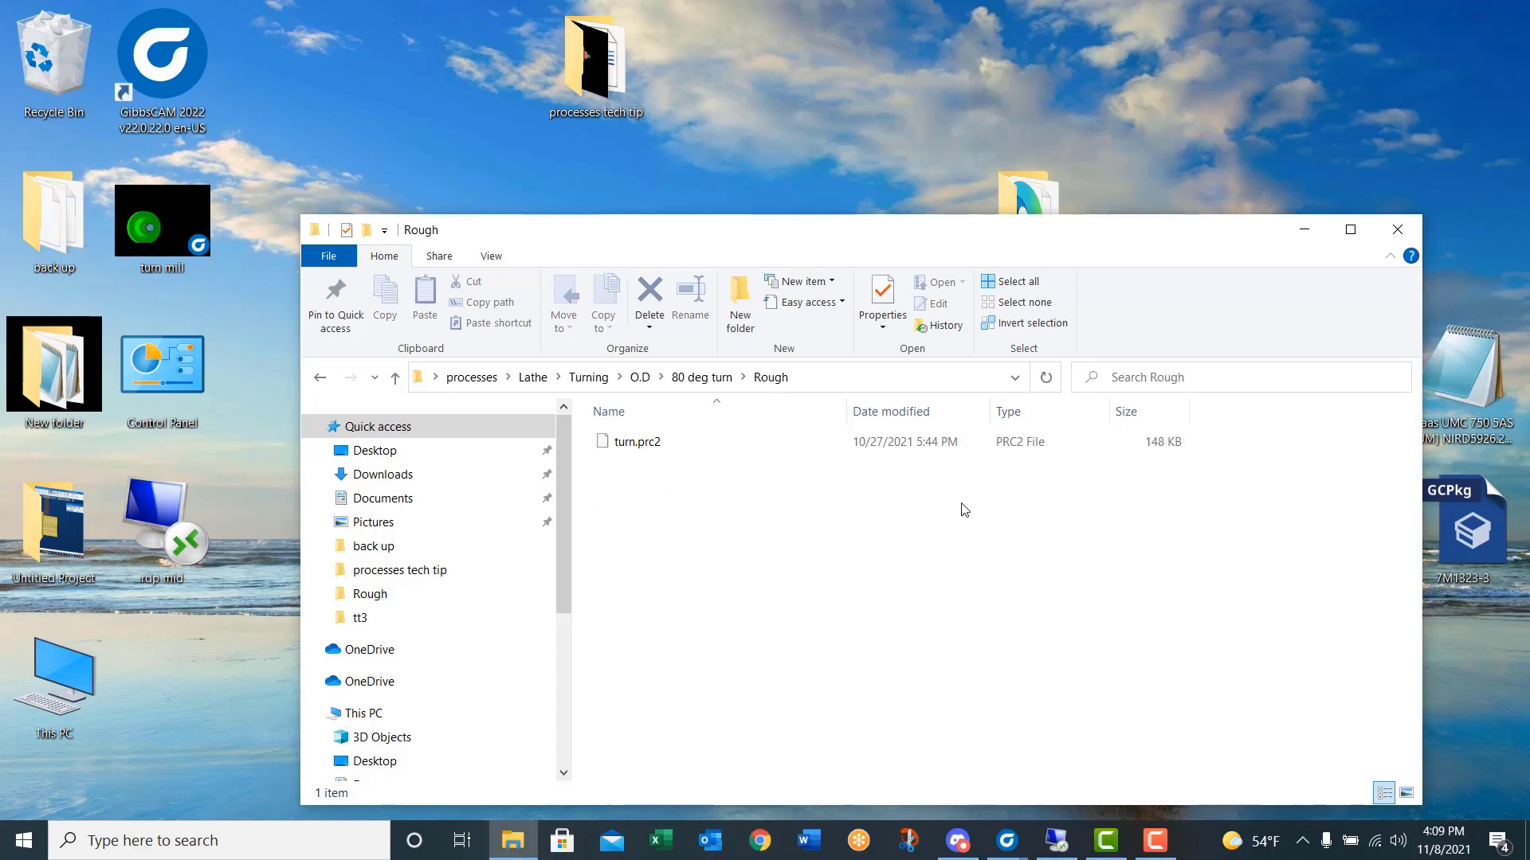
left_click(1397, 229)
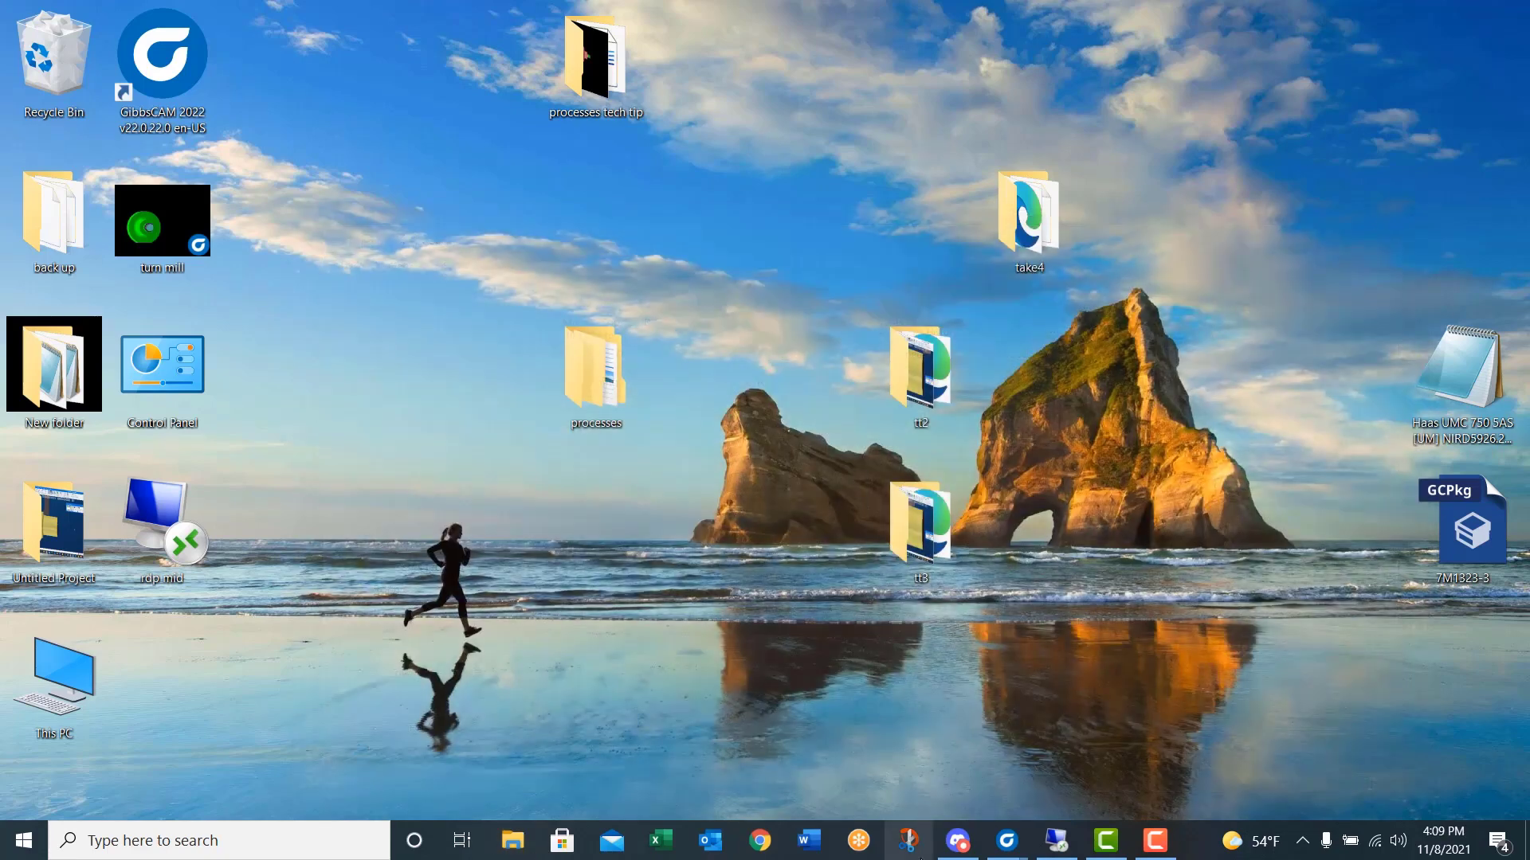
- Switch to tech tip comp.vnc in GibbsCAM and review the settings of turning tool 1 and the first roughing operation
mouse_move(1006, 856)
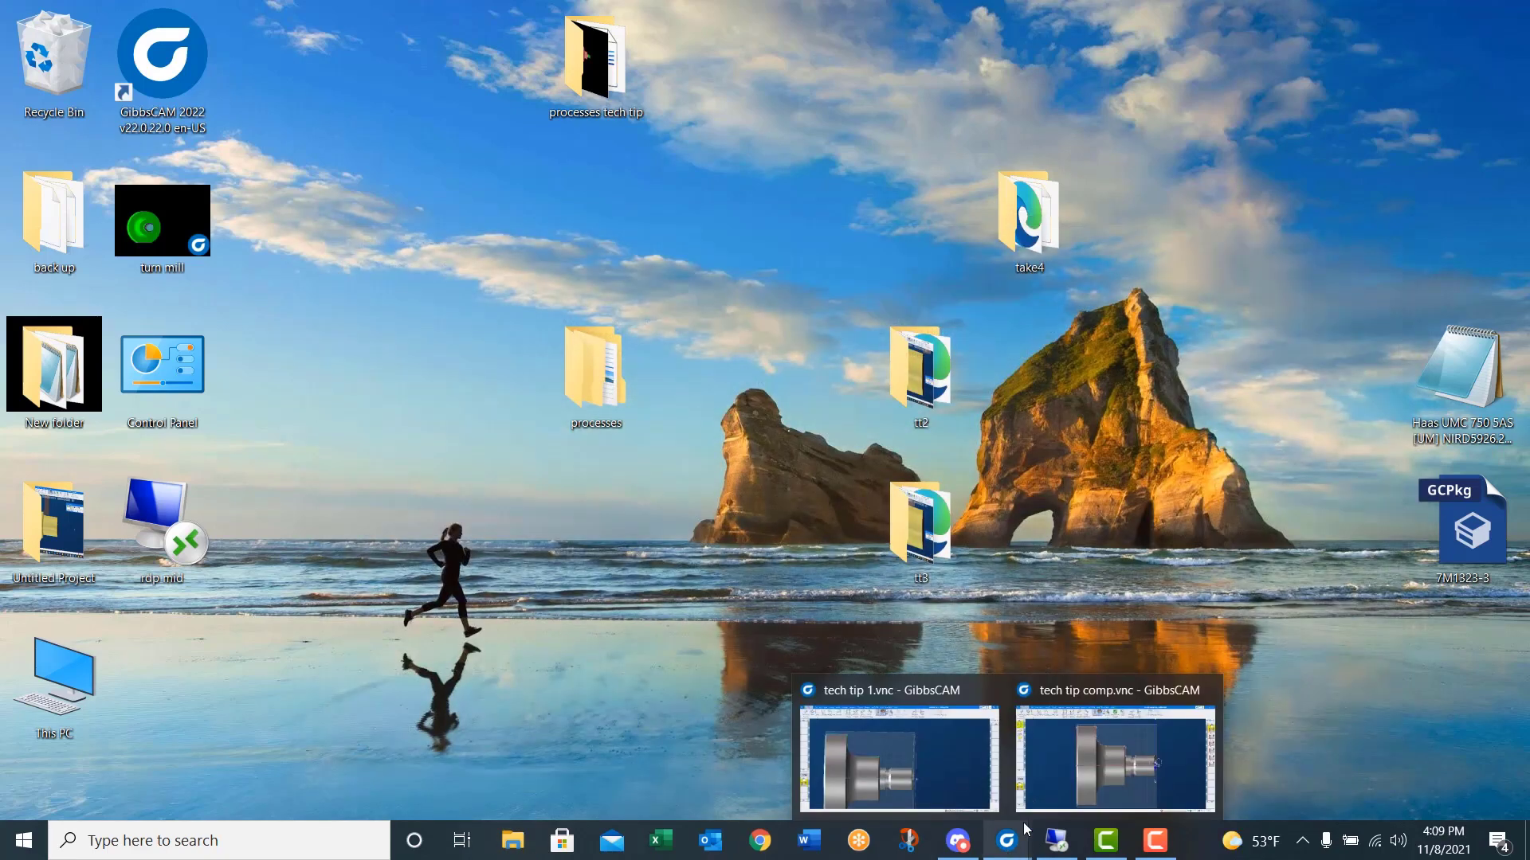
left_click(1052, 757)
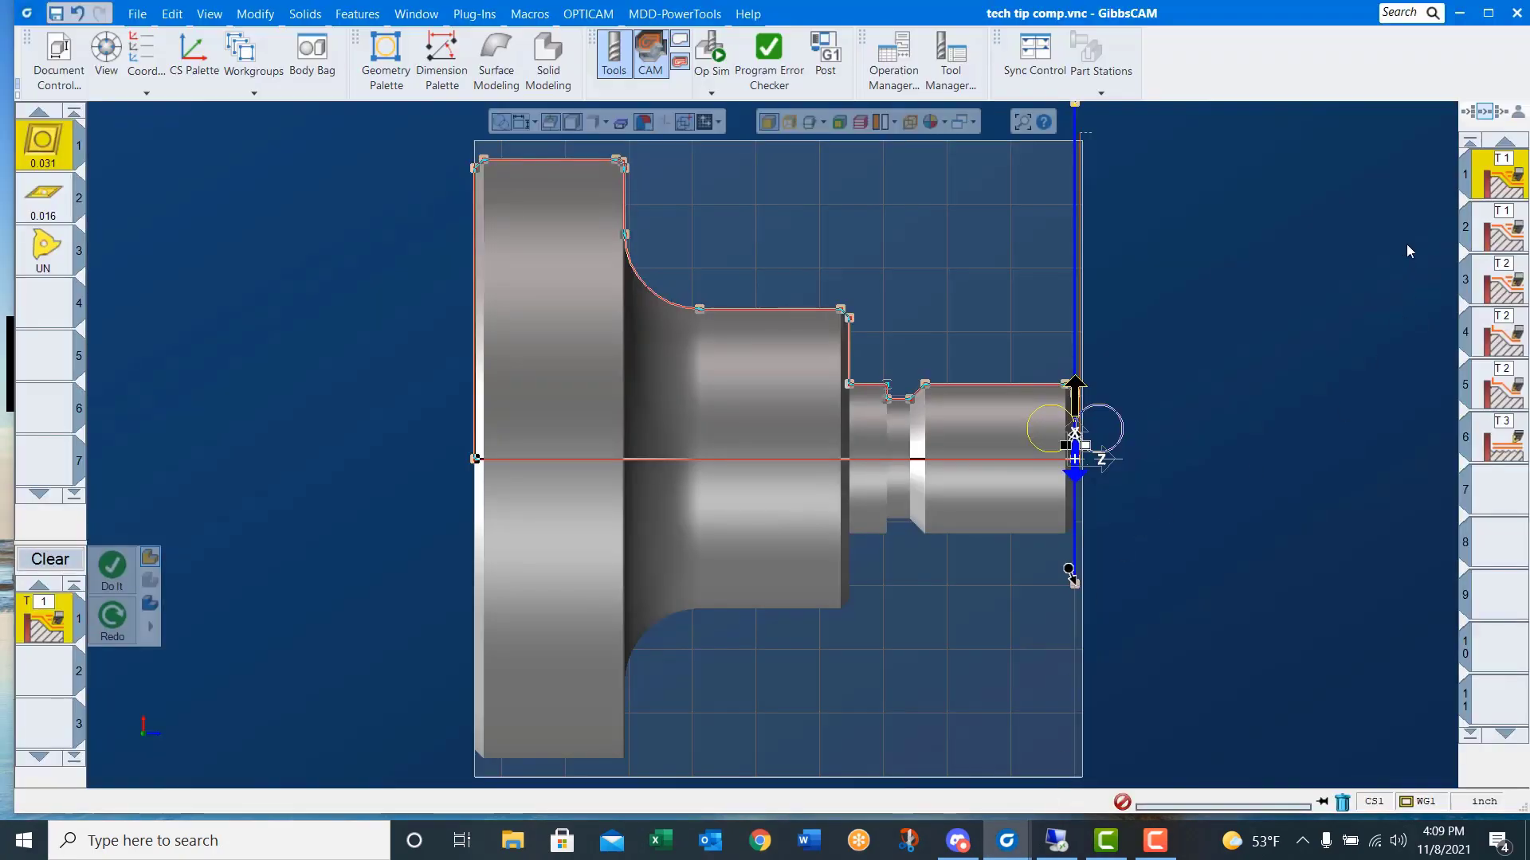
double_click(48, 151)
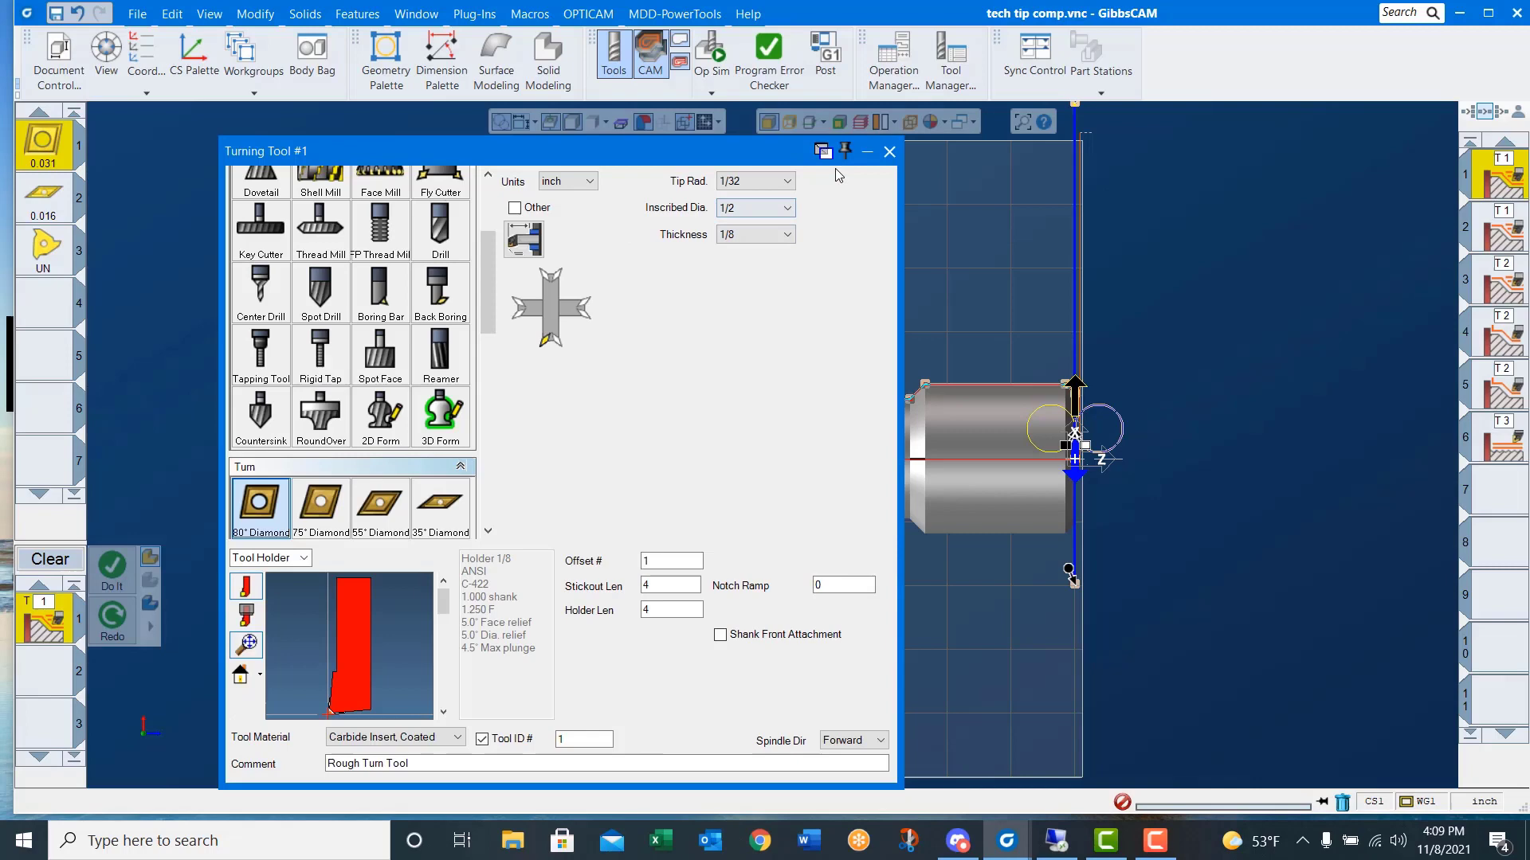
left_click(889, 151)
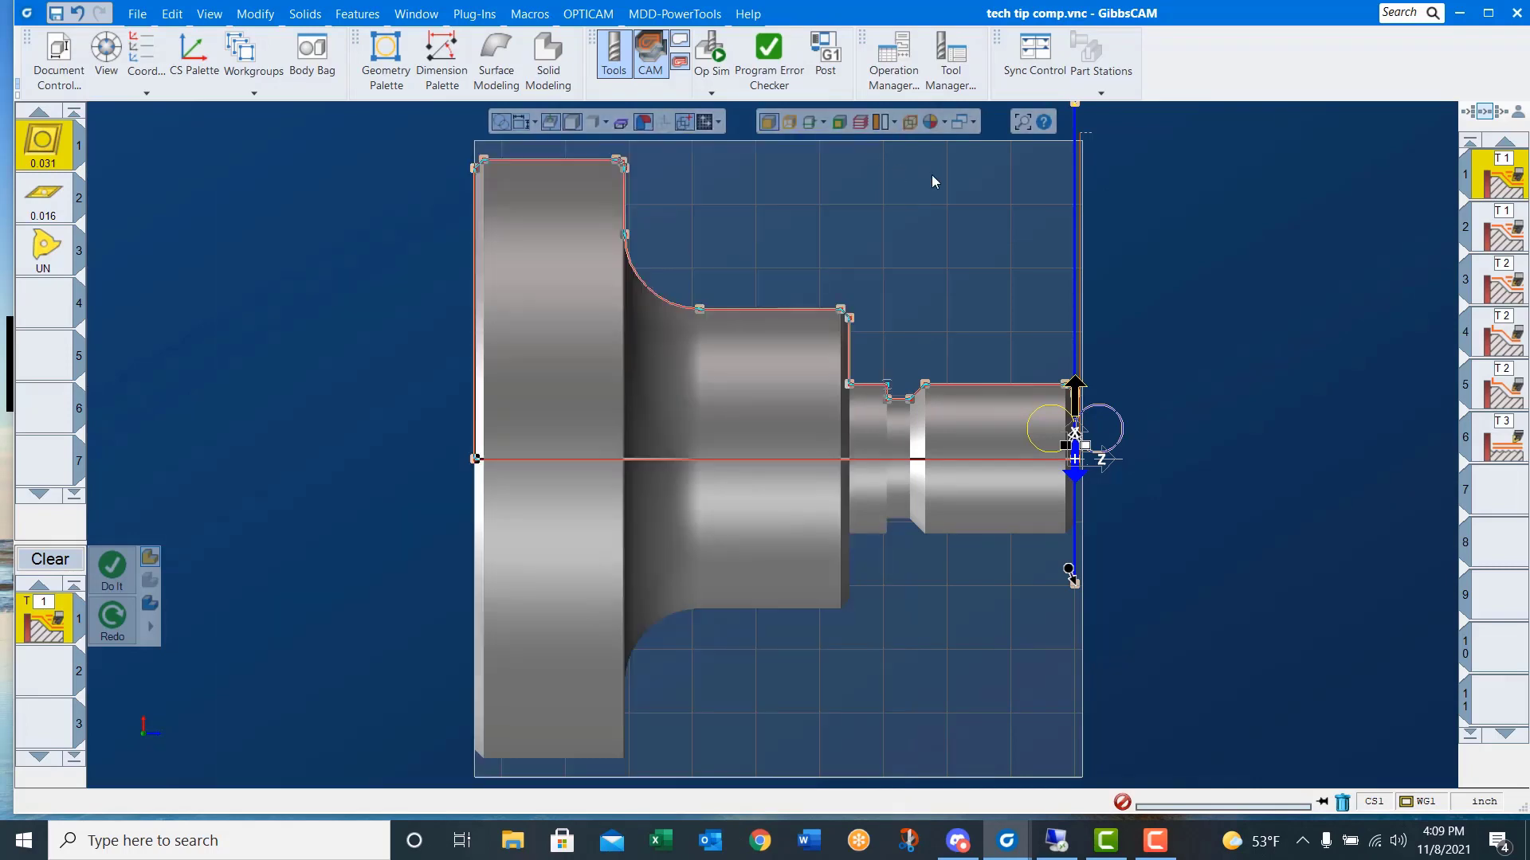
double_click(1509, 183)
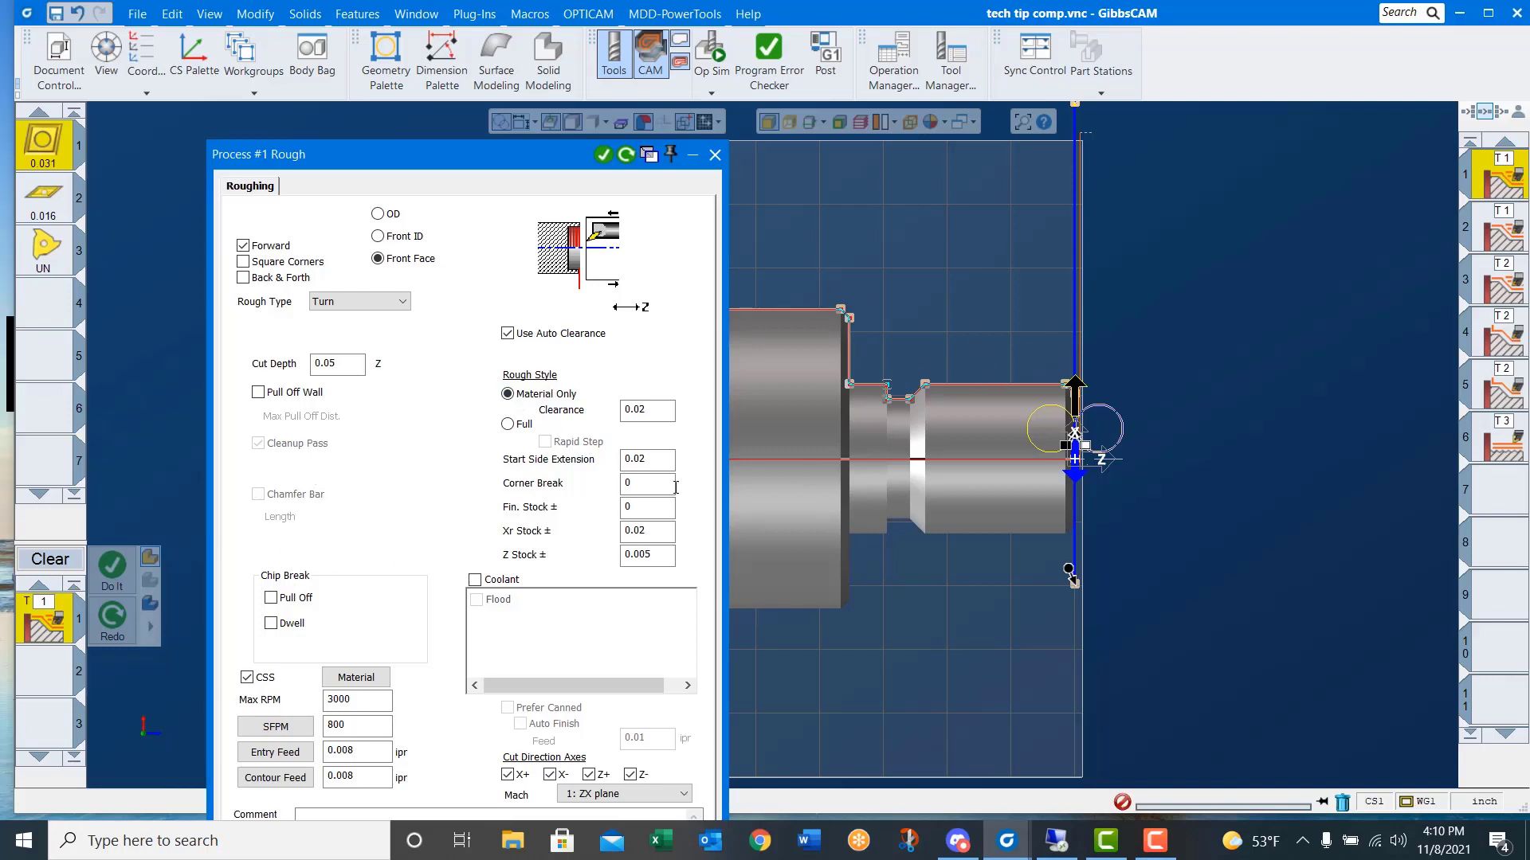
- Save the front-face roughing process list as face in processes\Lathe\Turning\O.D\80 deg turn\Rough, and close the process dialog
right_click(37, 630)
left_click(78, 690)
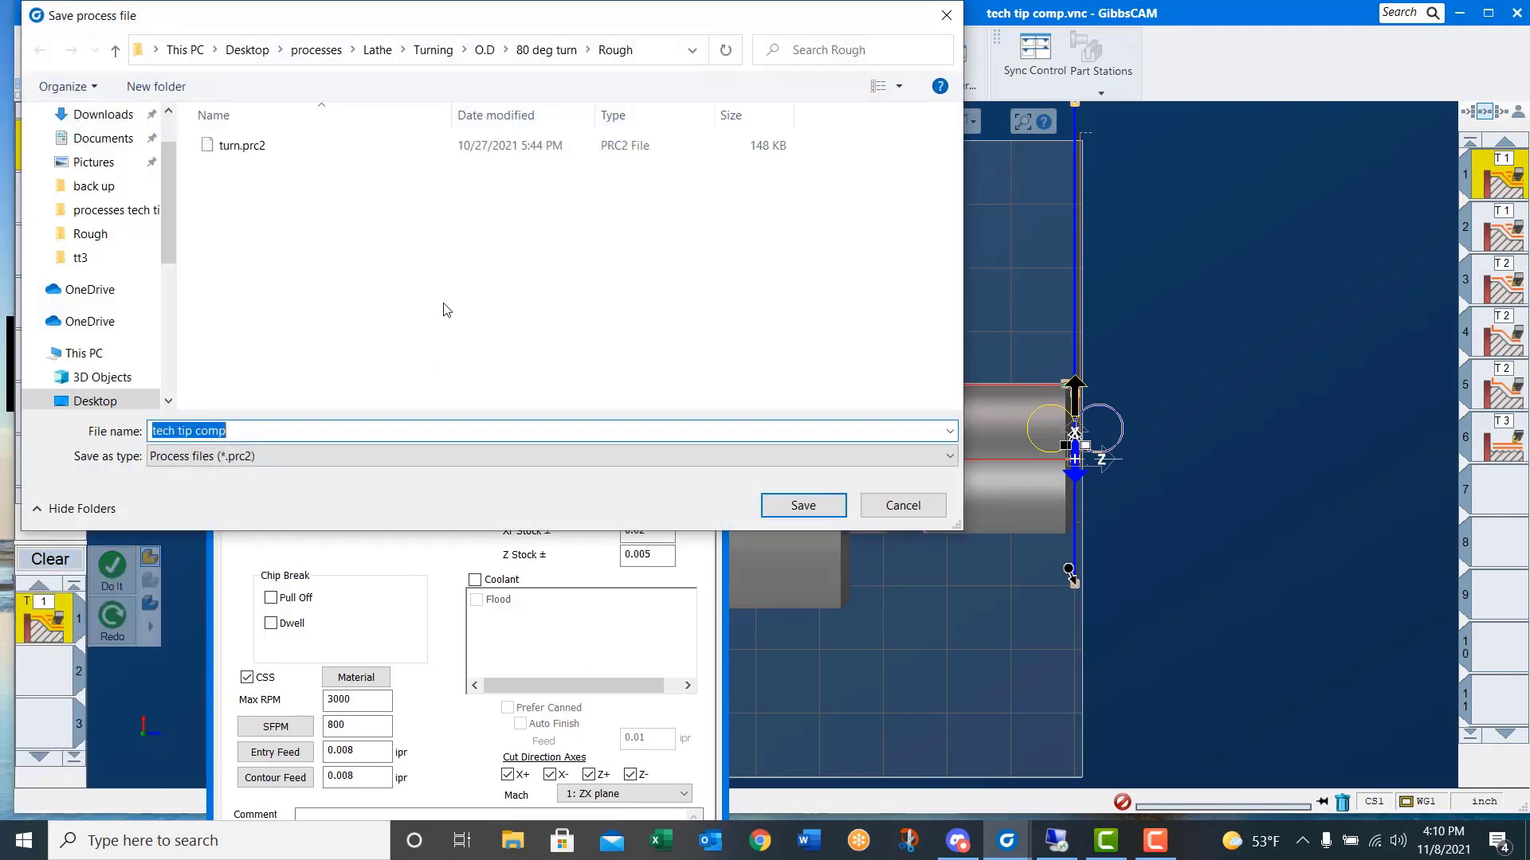
left_click(317, 49)
double_click(234, 147)
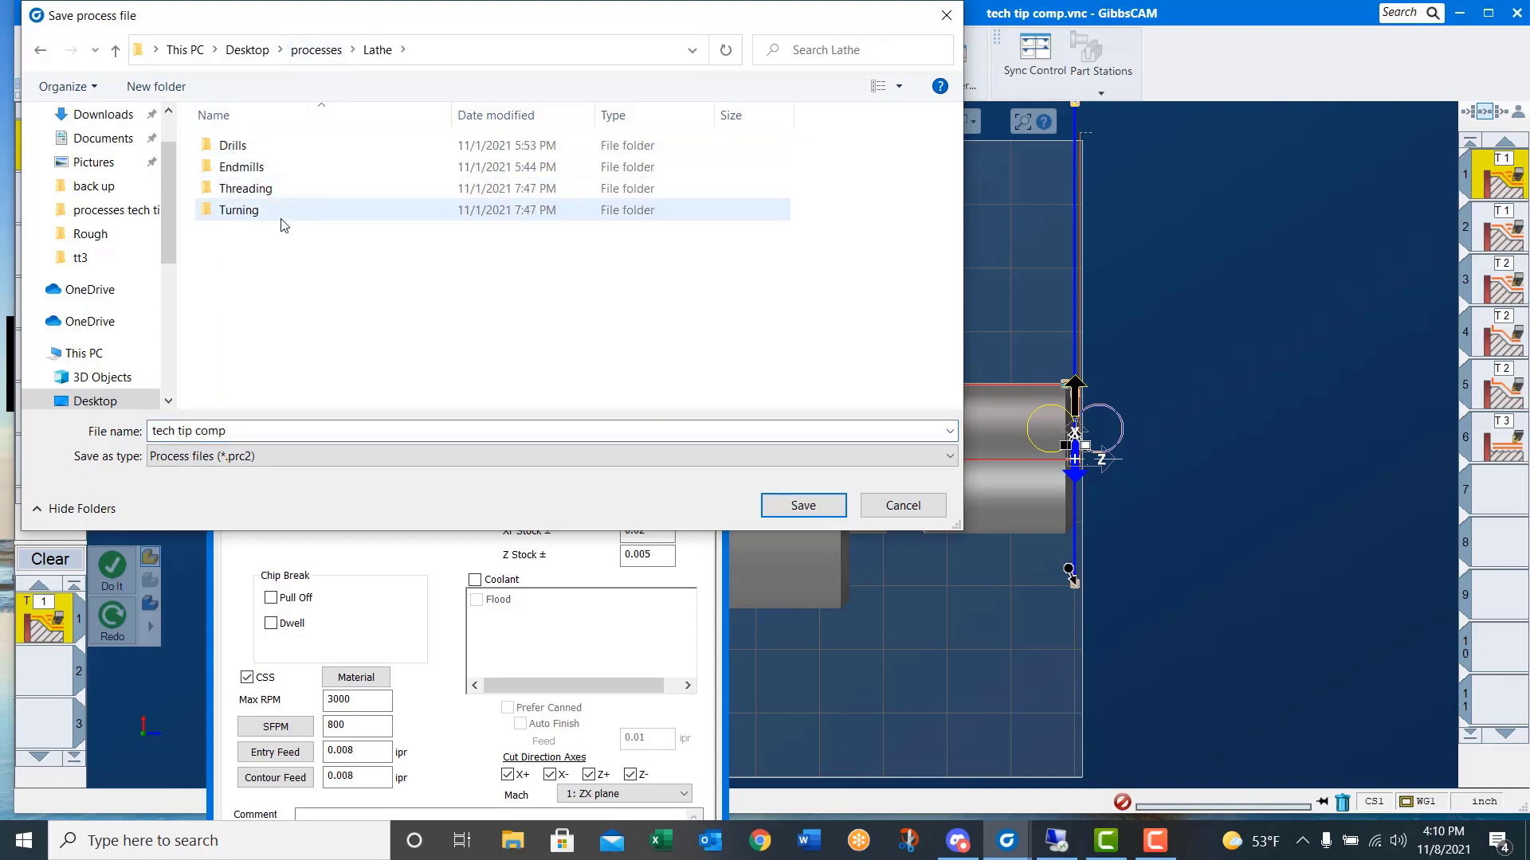
double_click(237, 212)
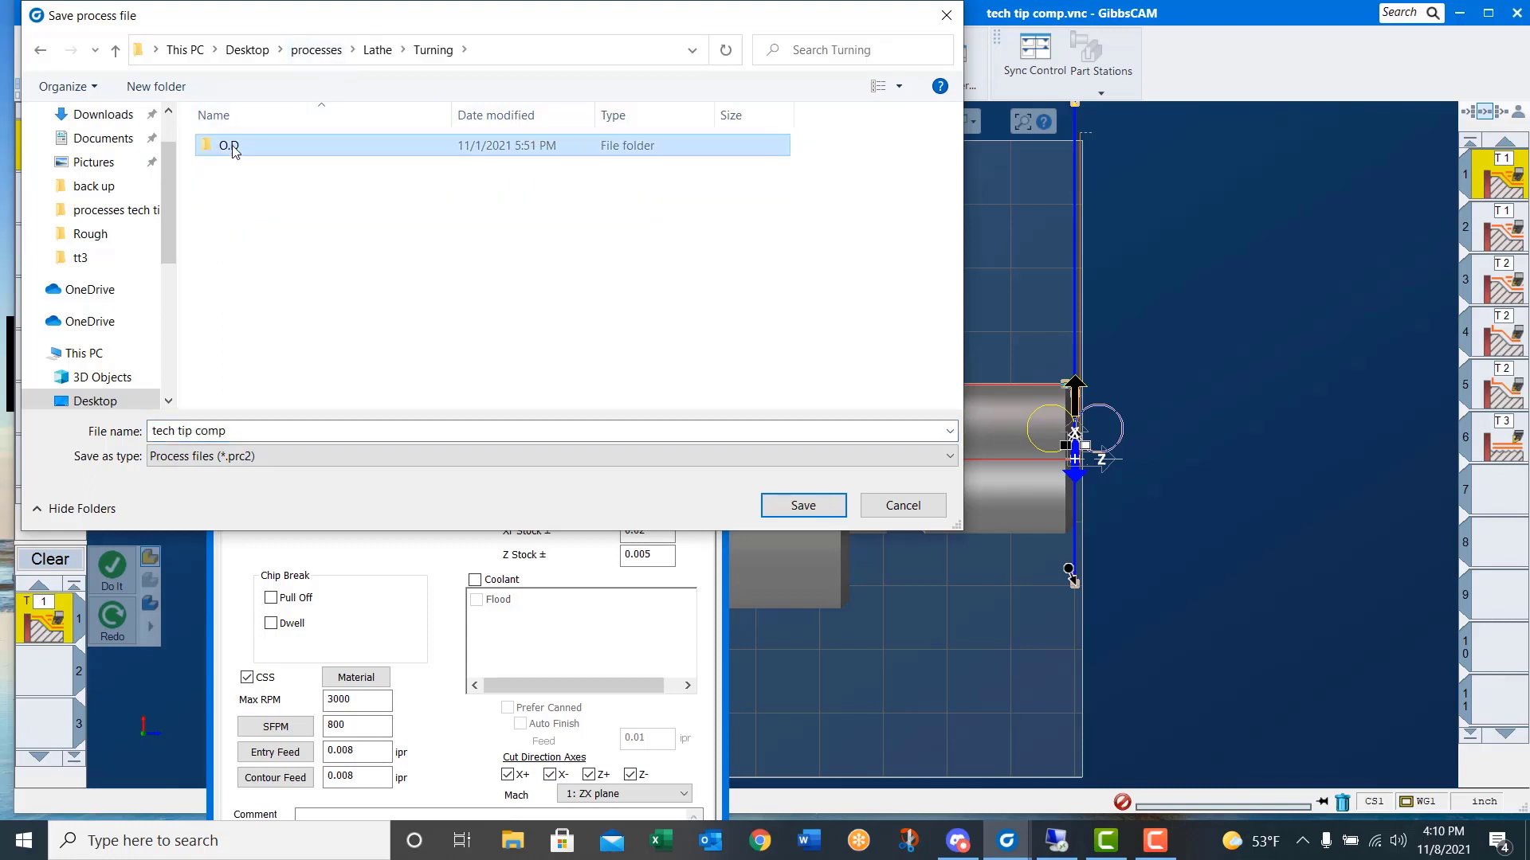
double_click(239, 147)
double_click(262, 166)
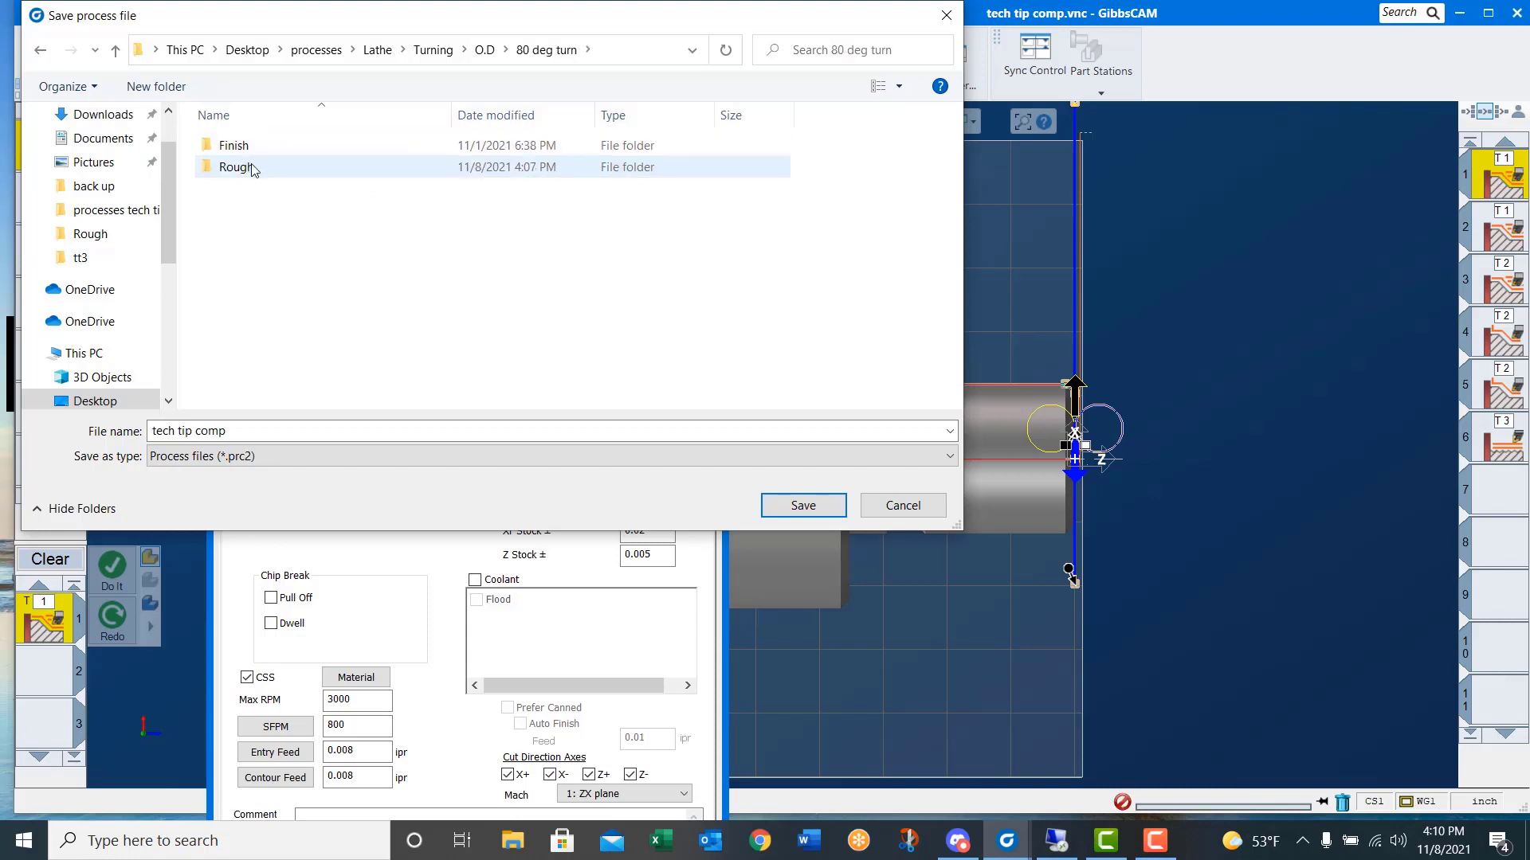
double_click(243, 166)
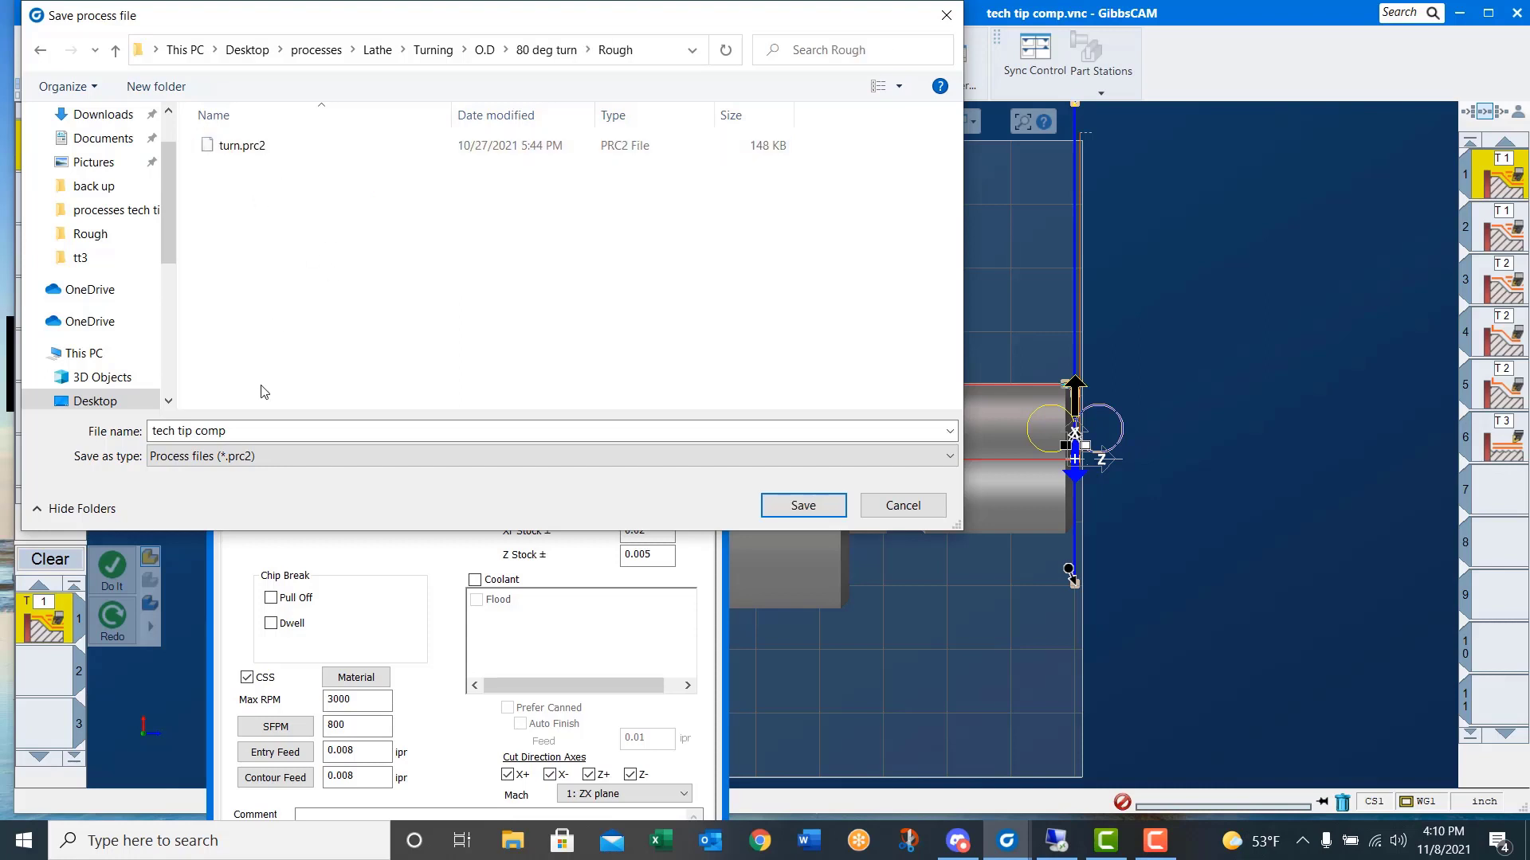
left_click(253, 431)
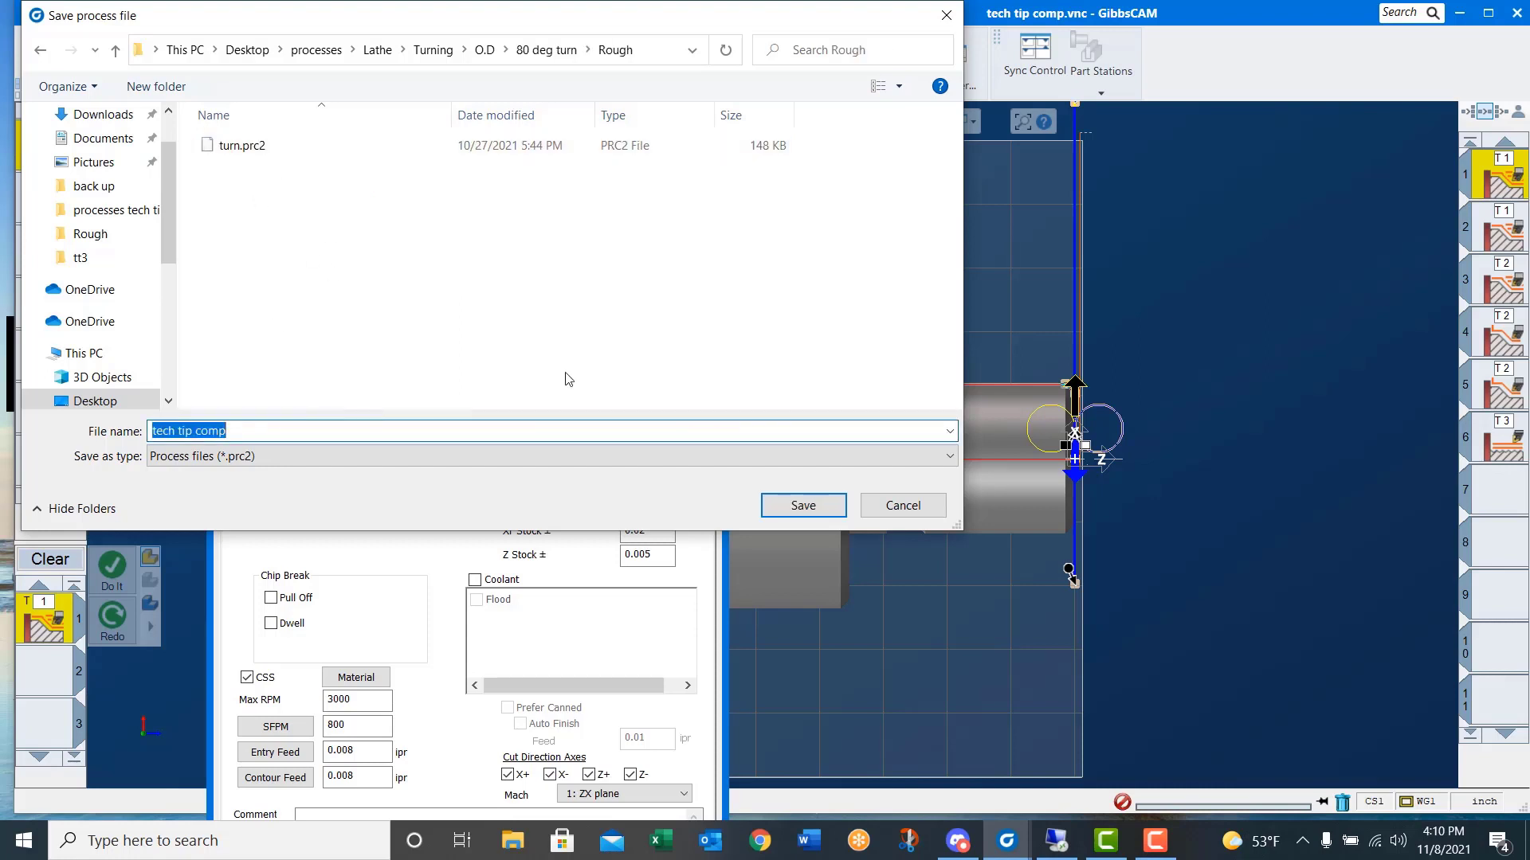
type("face")
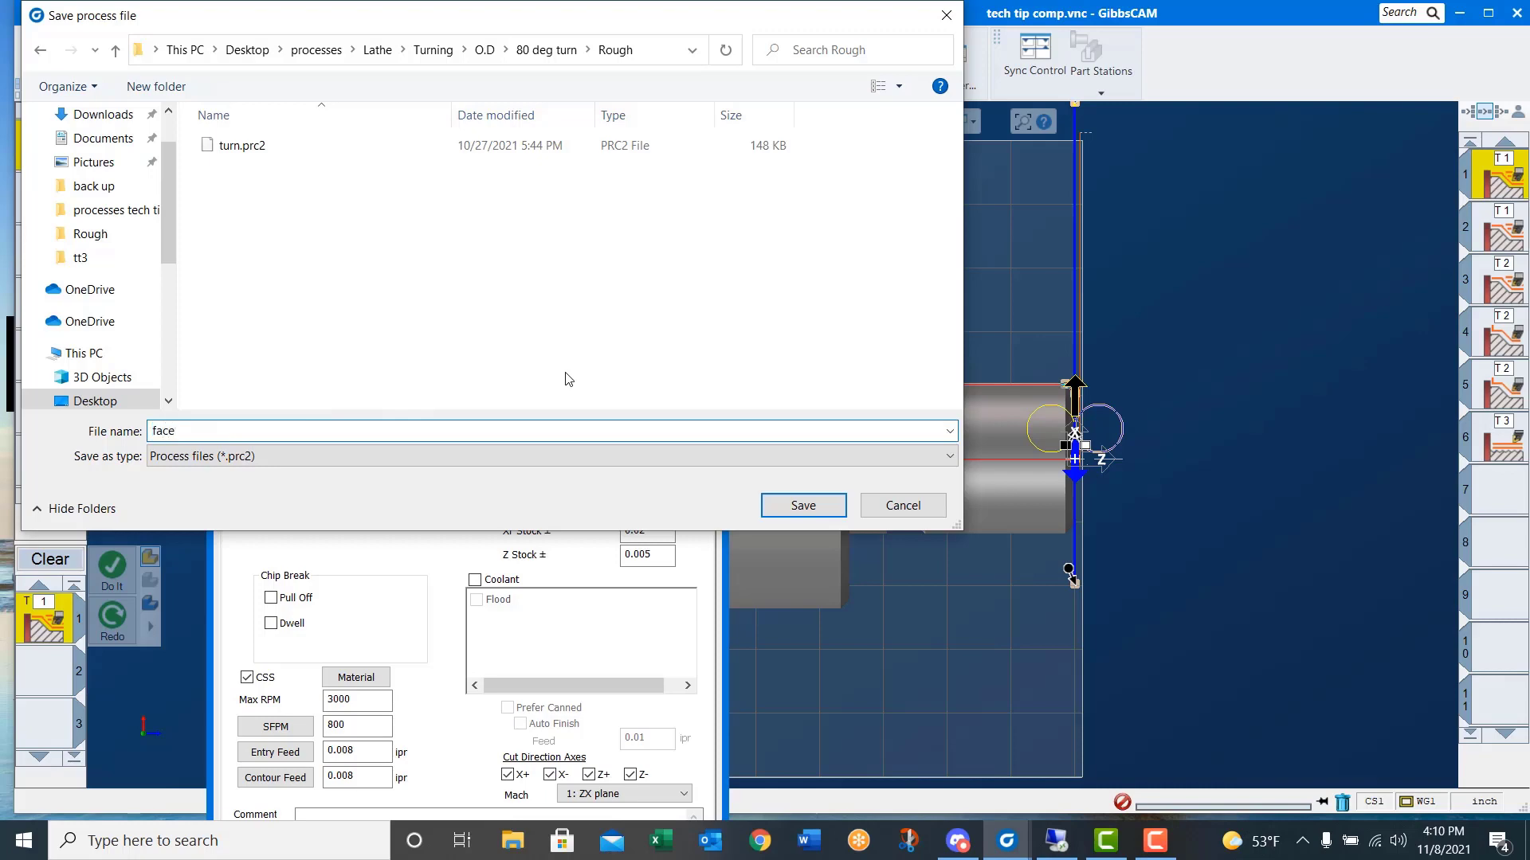
key("Return")
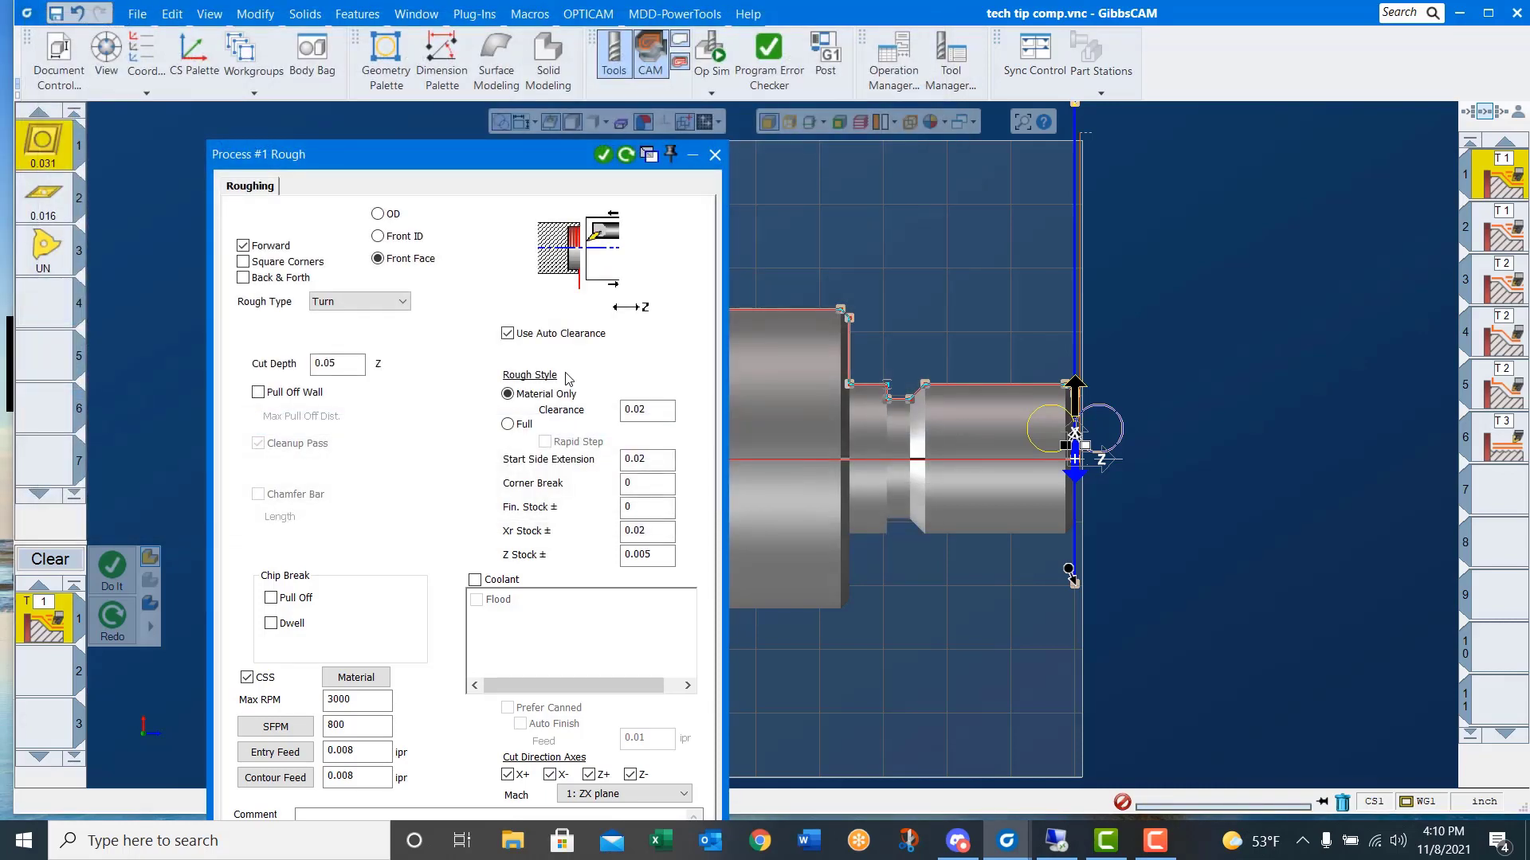
left_click(715, 156)
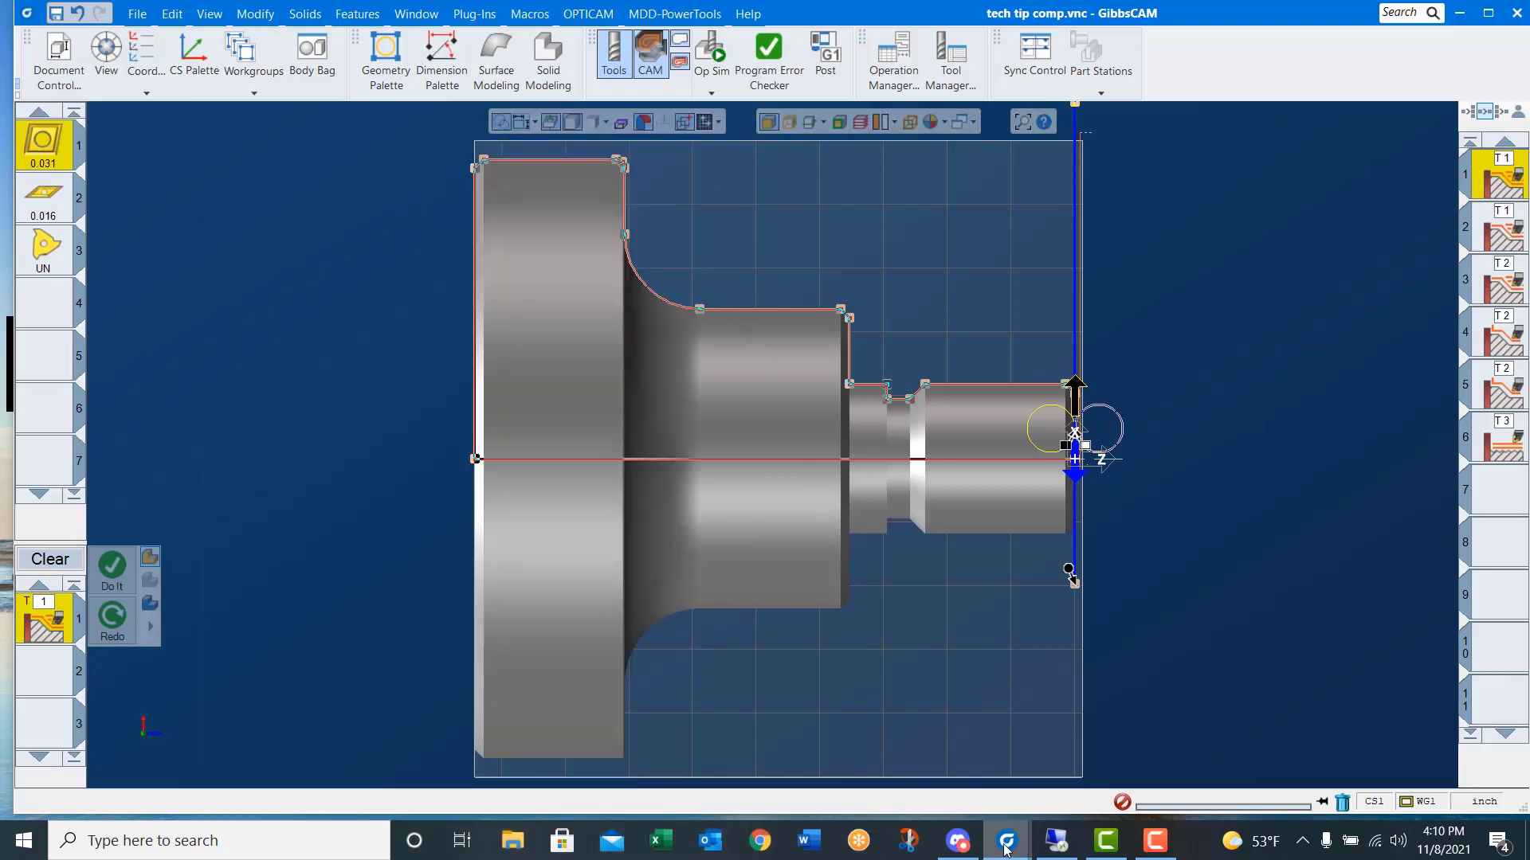
- Switch to tech tip 1.vnc and set the desktop's processes folder as the directory for loading process lists
mouse_move(1006, 846)
left_click(944, 777)
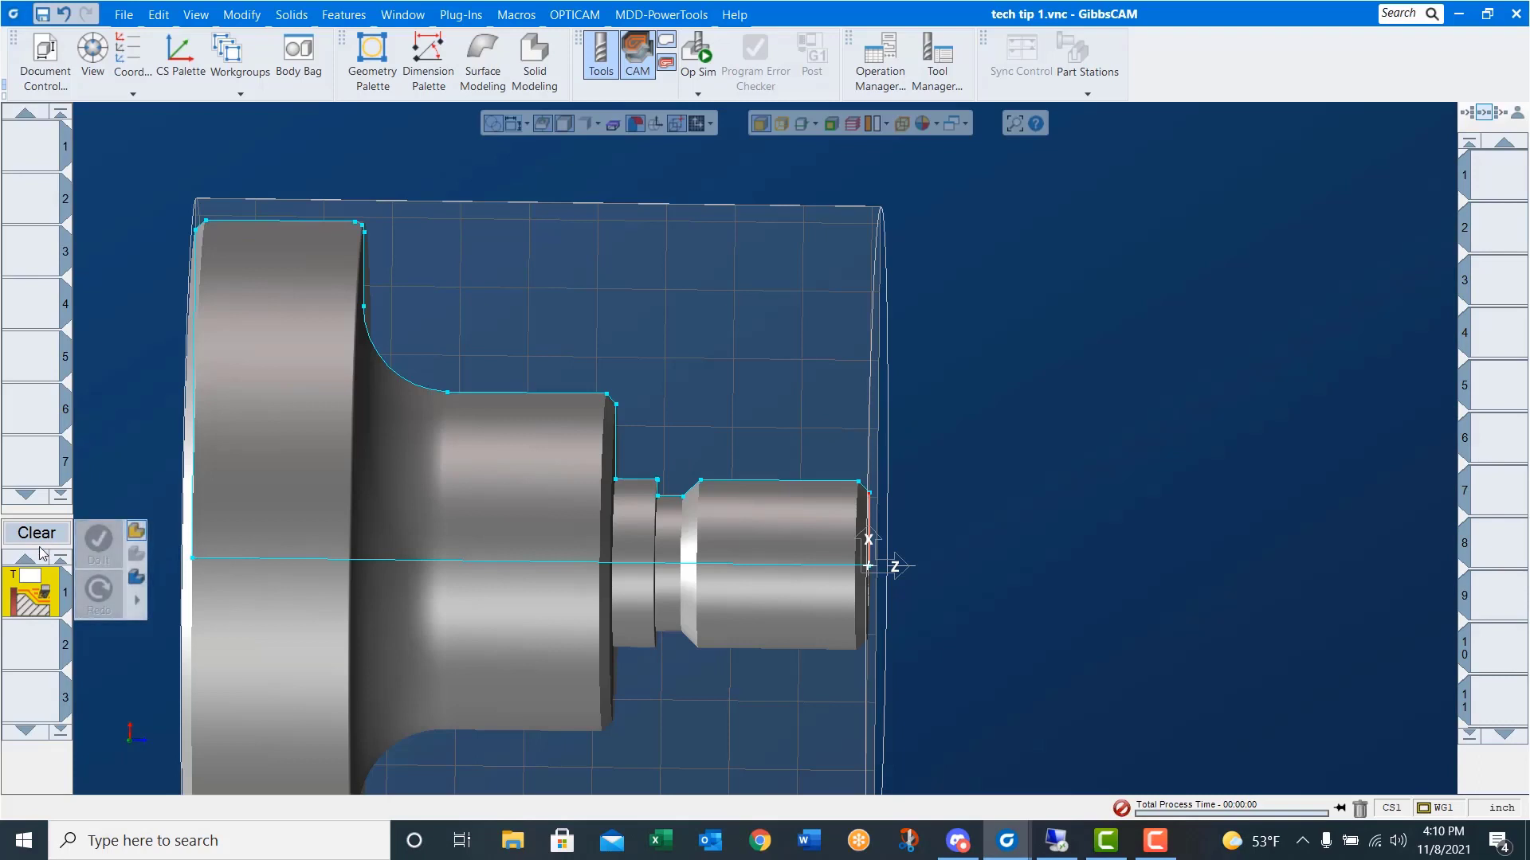
right_click(32, 599)
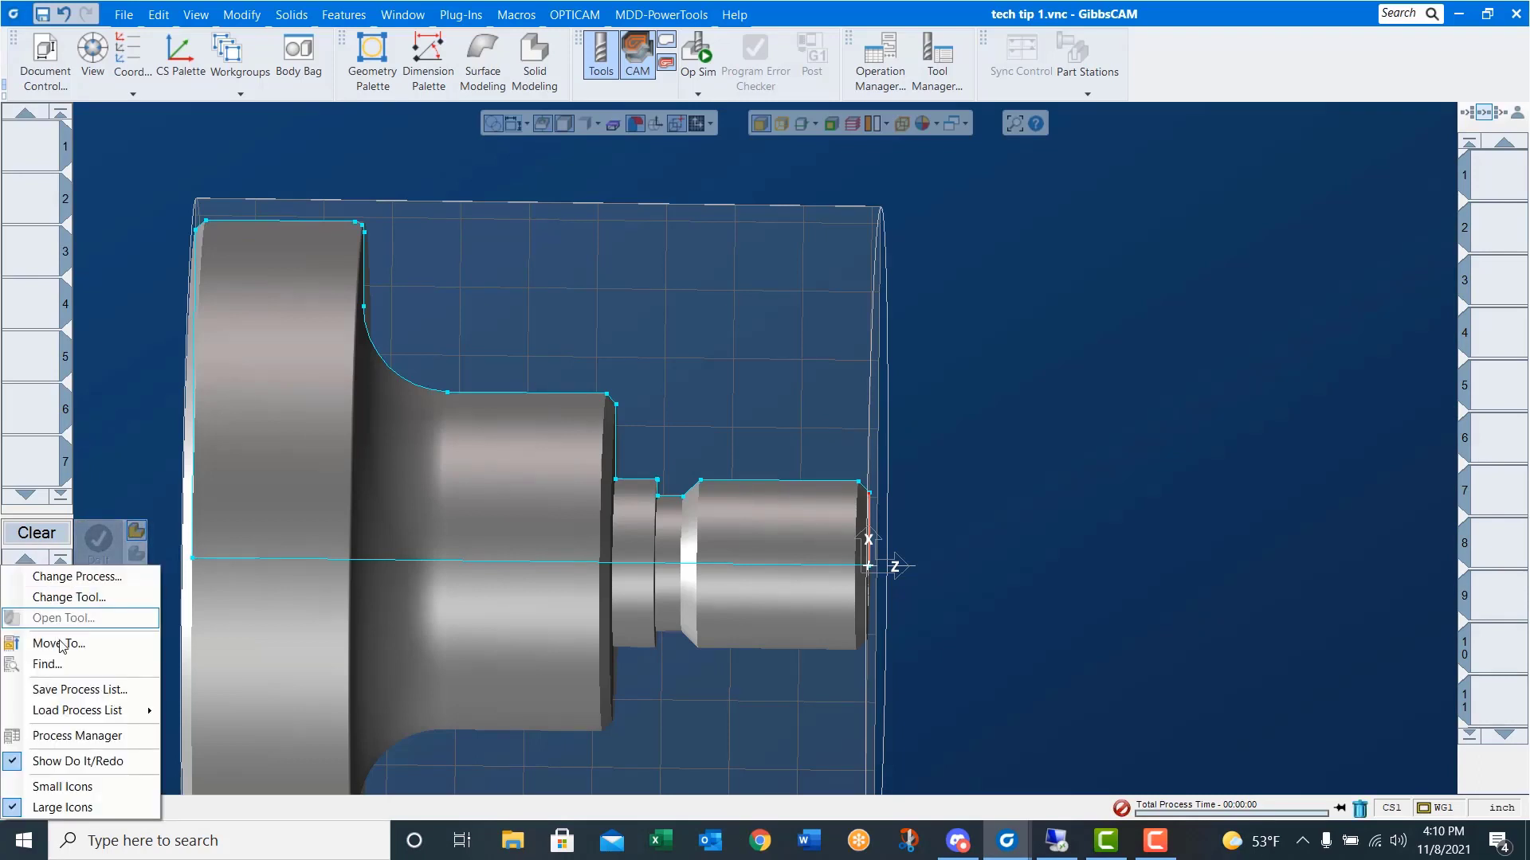
mouse_move(80, 711)
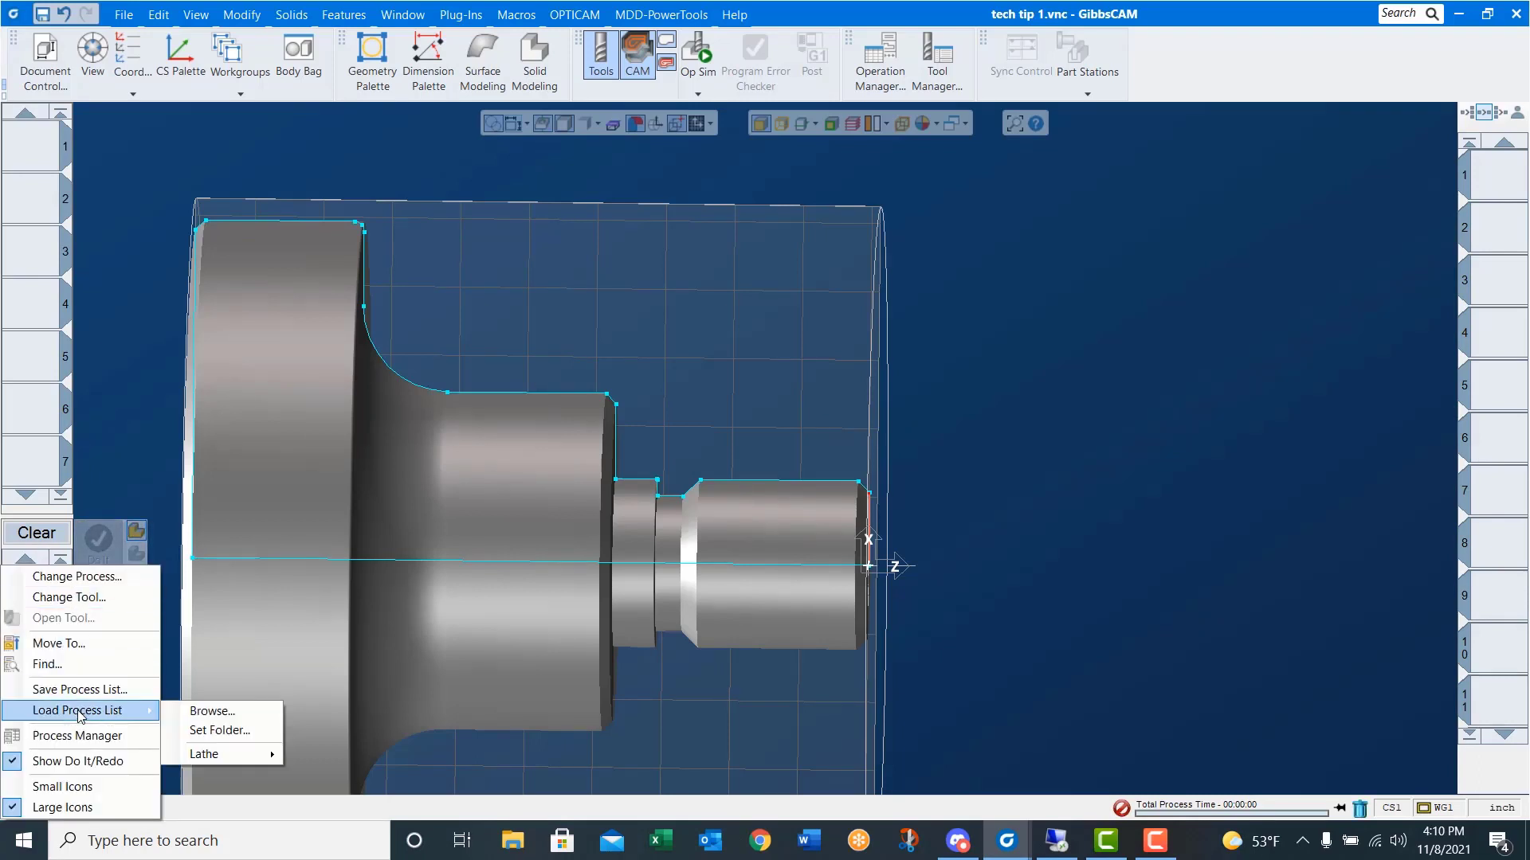
left_click(218, 731)
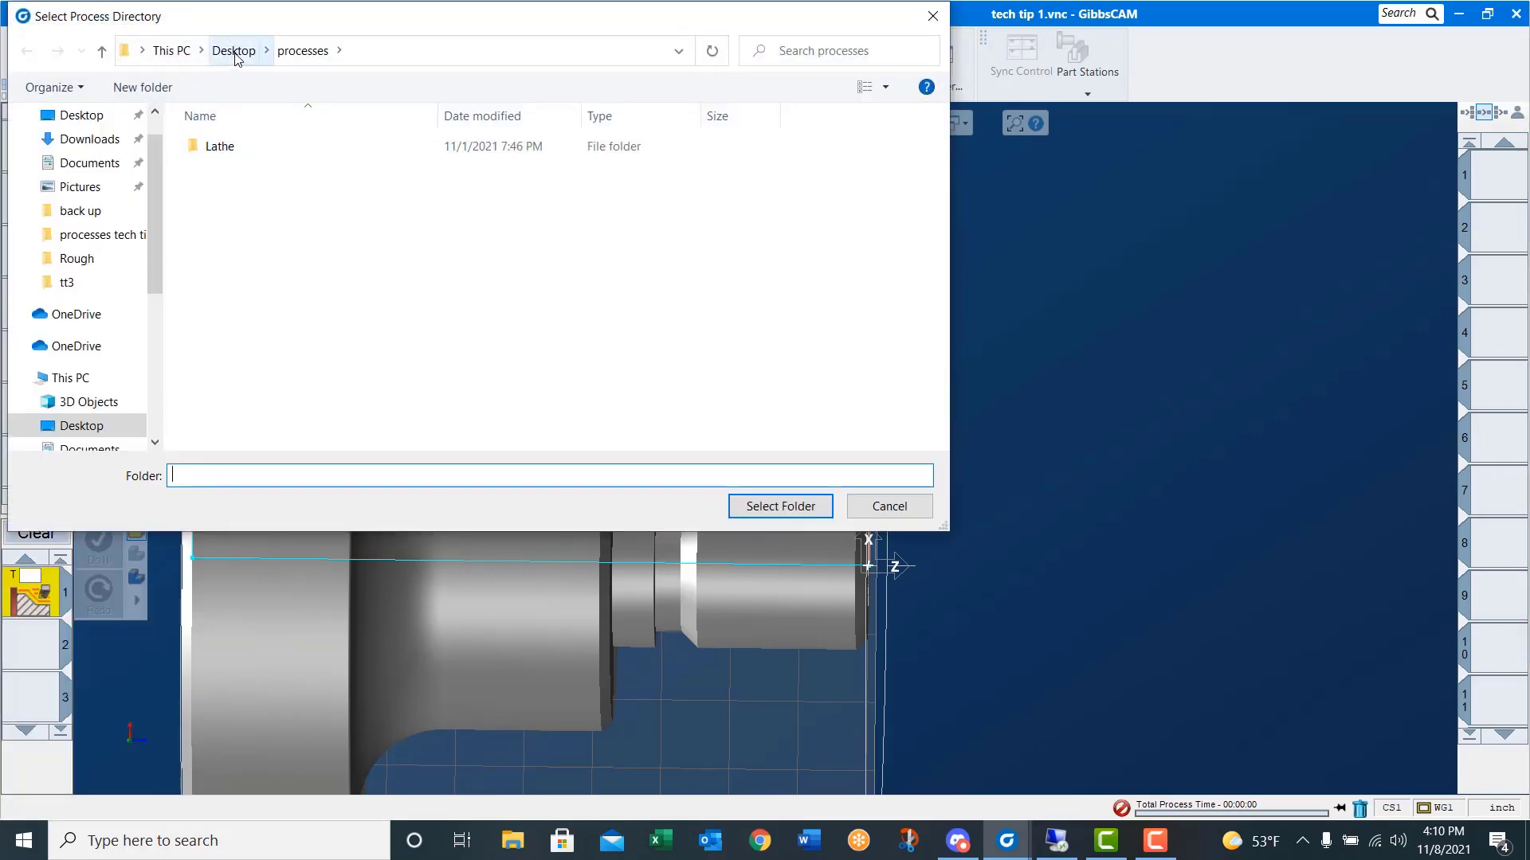
left_click(301, 51)
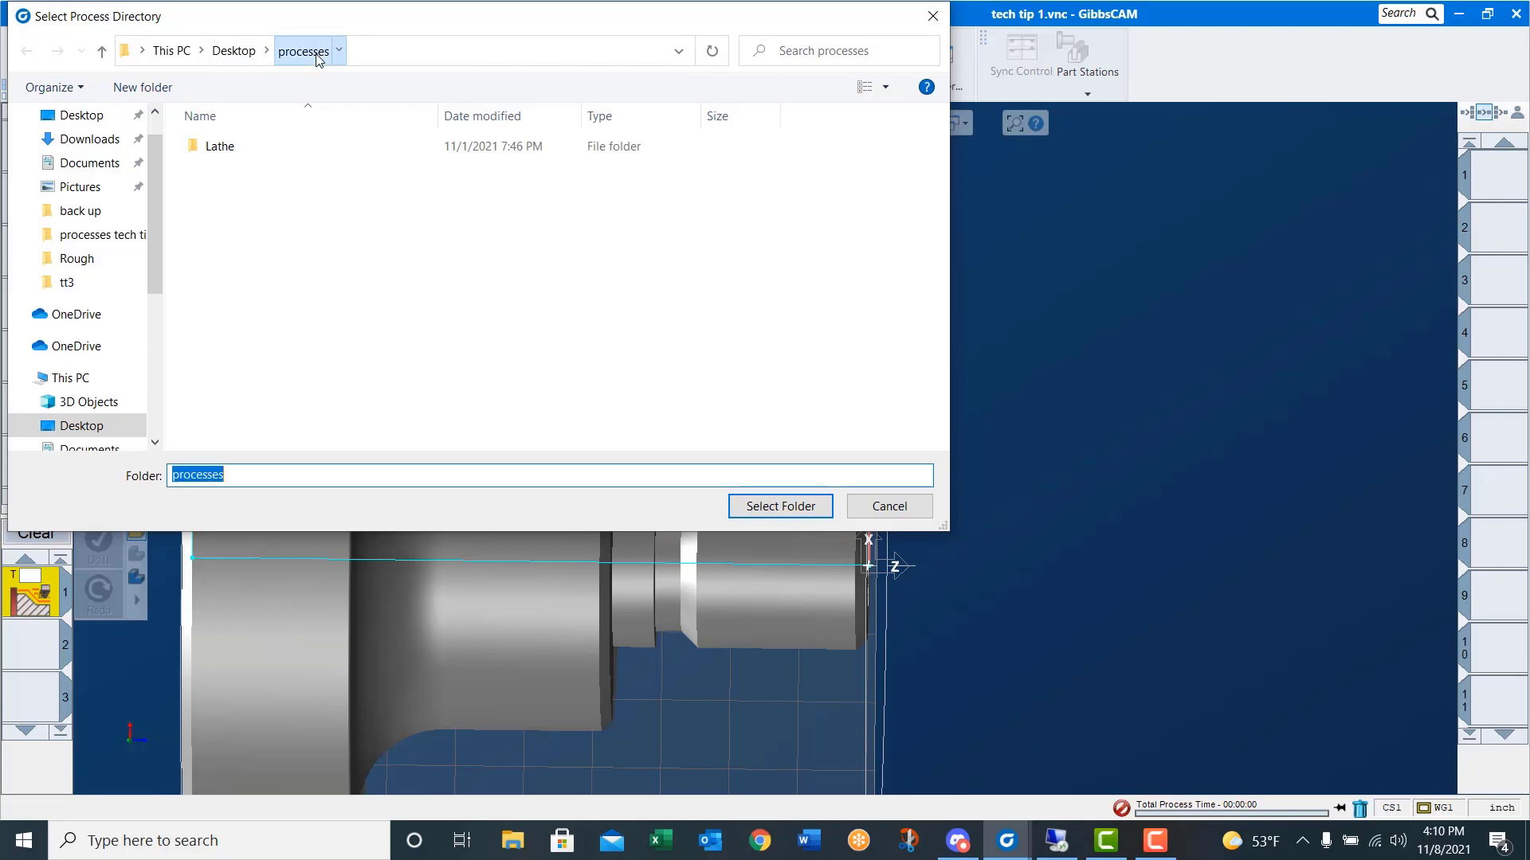
left_click(767, 514)
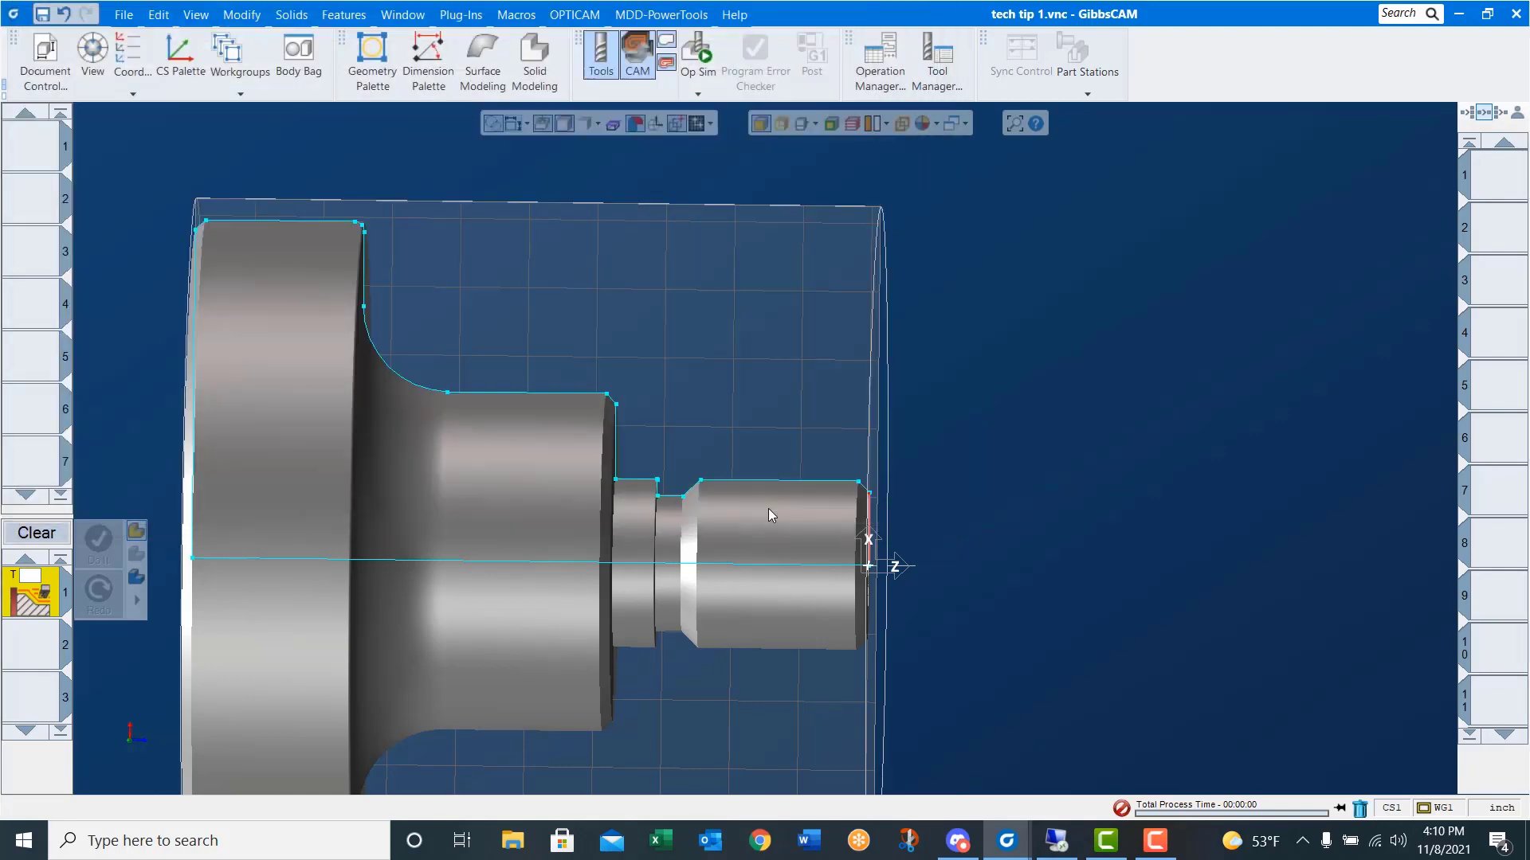
- Load the saved face process list from Lathe, Turning, O.D, 80 deg turn, Rough
right_click(46, 596)
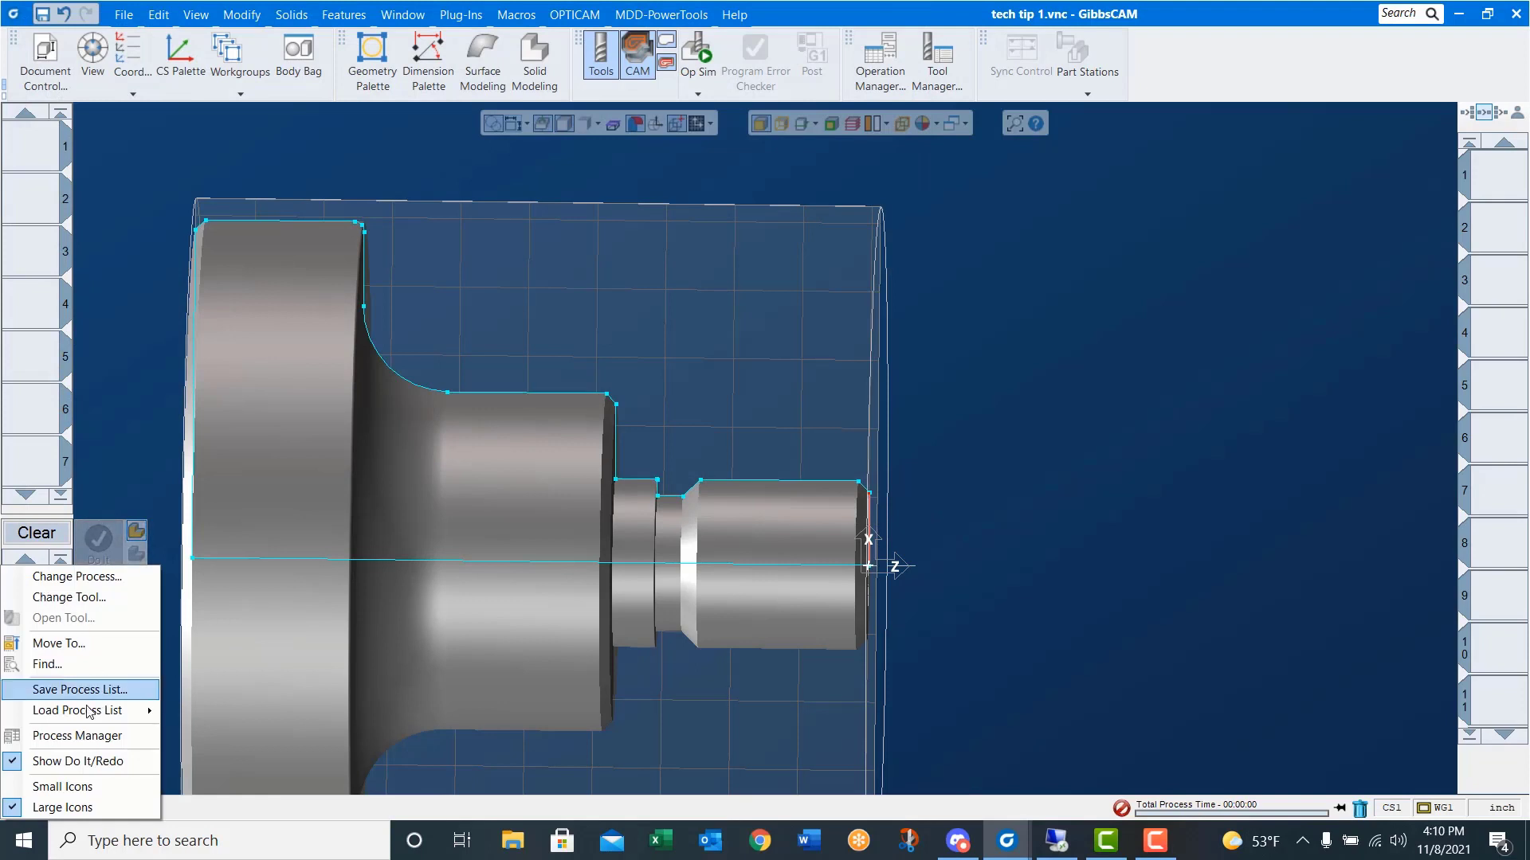
mouse_move(88, 710)
mouse_move(233, 765)
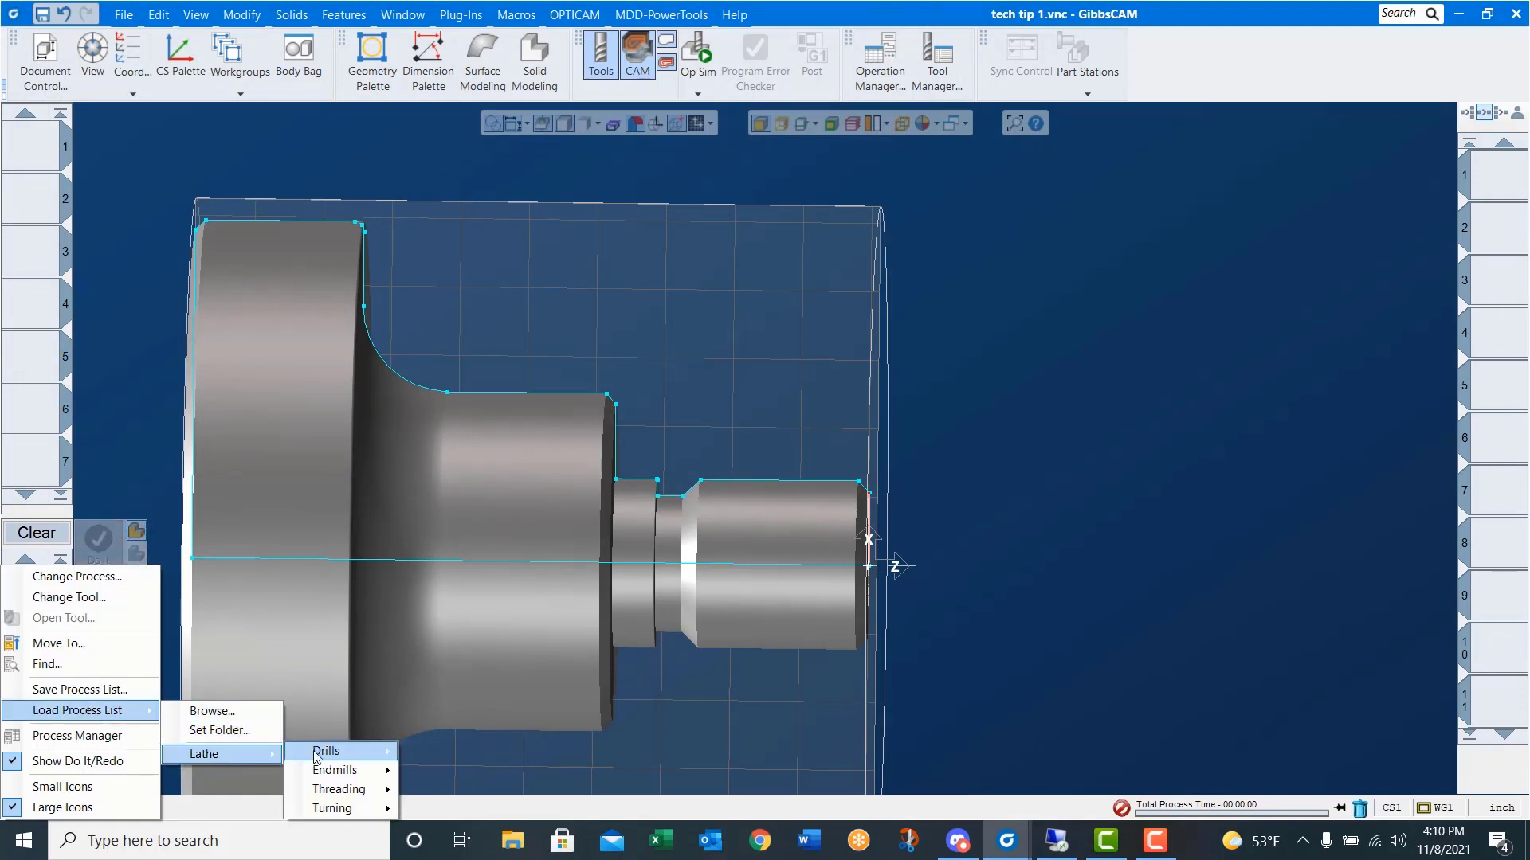
mouse_move(345, 811)
mouse_move(430, 813)
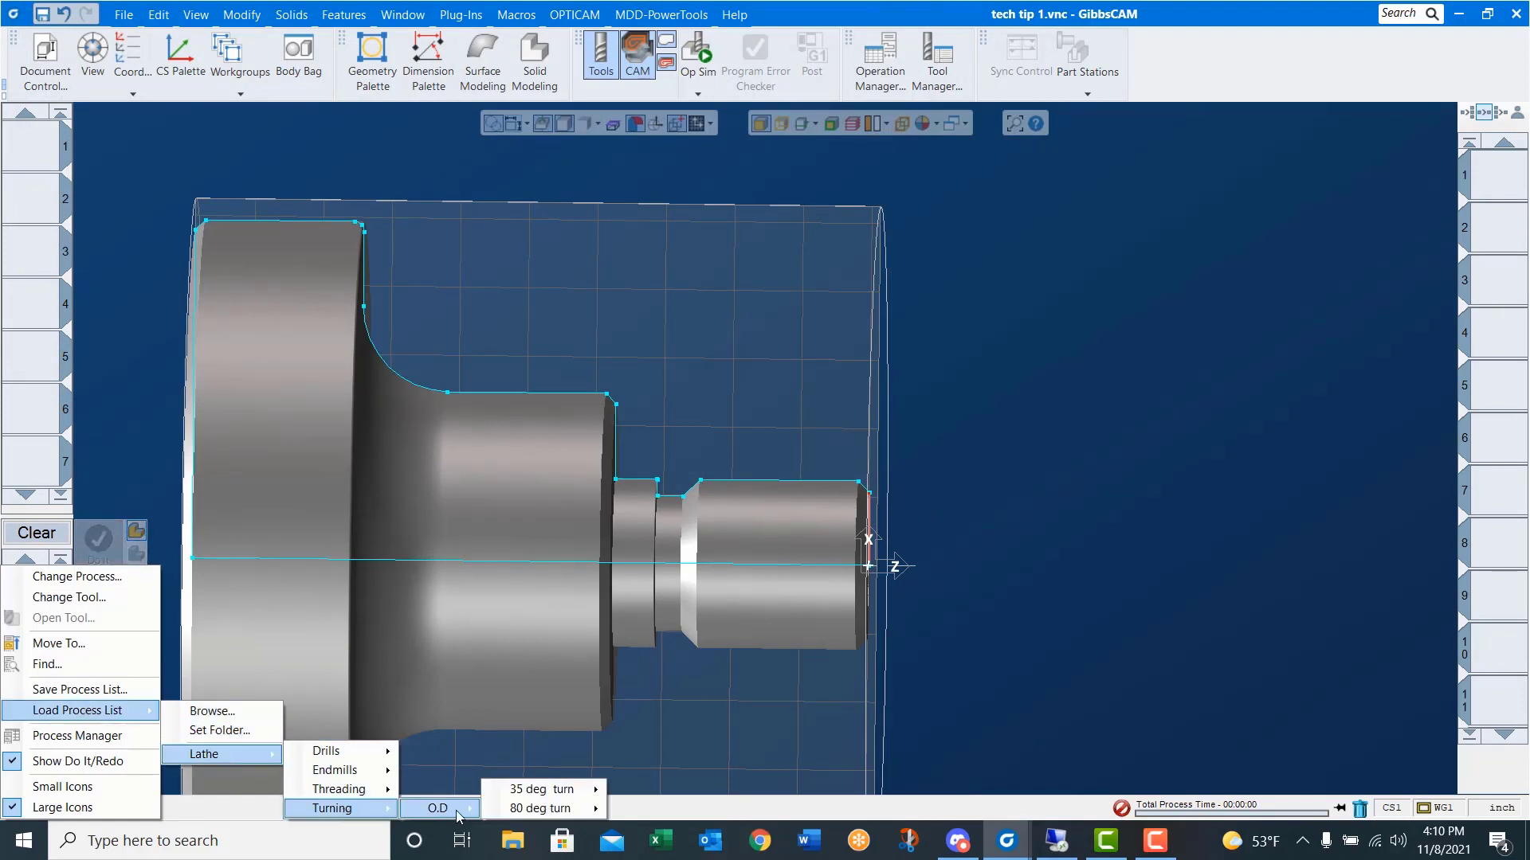
mouse_move(522, 810)
mouse_move(642, 810)
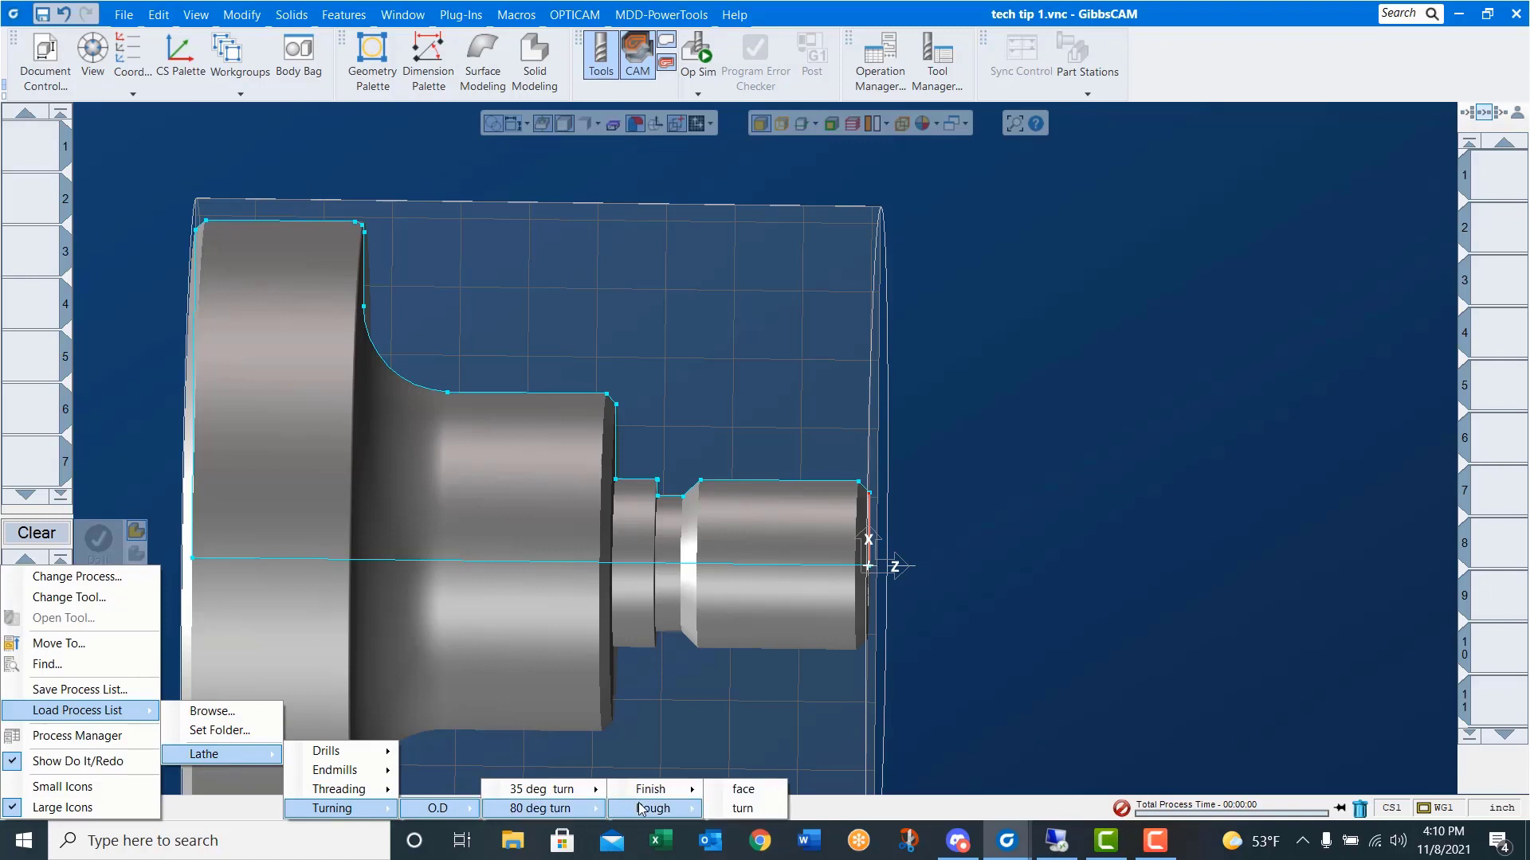
left_click(755, 789)
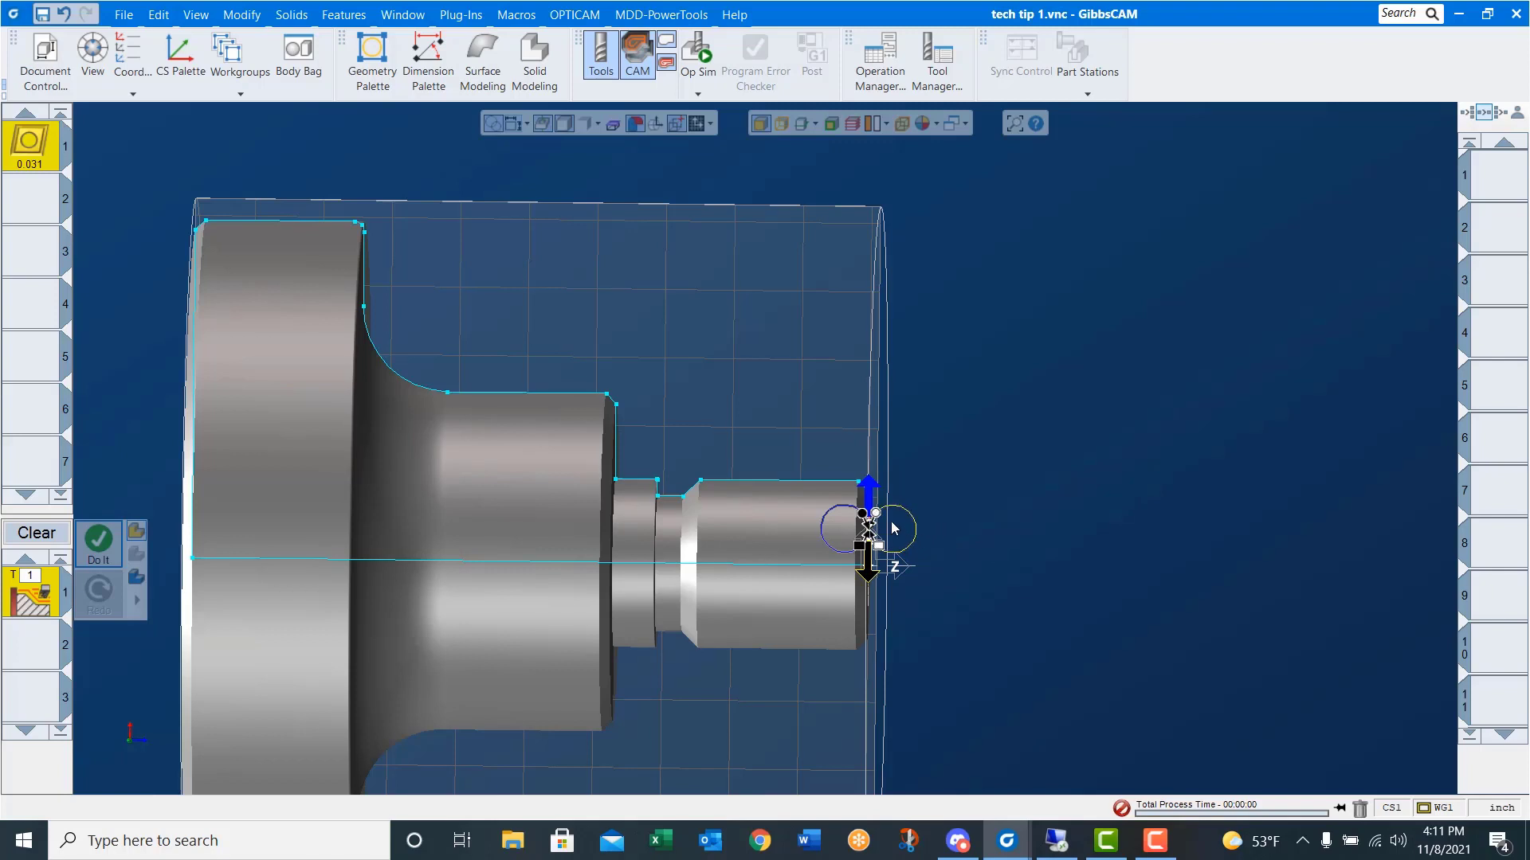
- Extend the facing cut along the front face from above the stock to below the centerline, and generate the operation
left_click(868, 170)
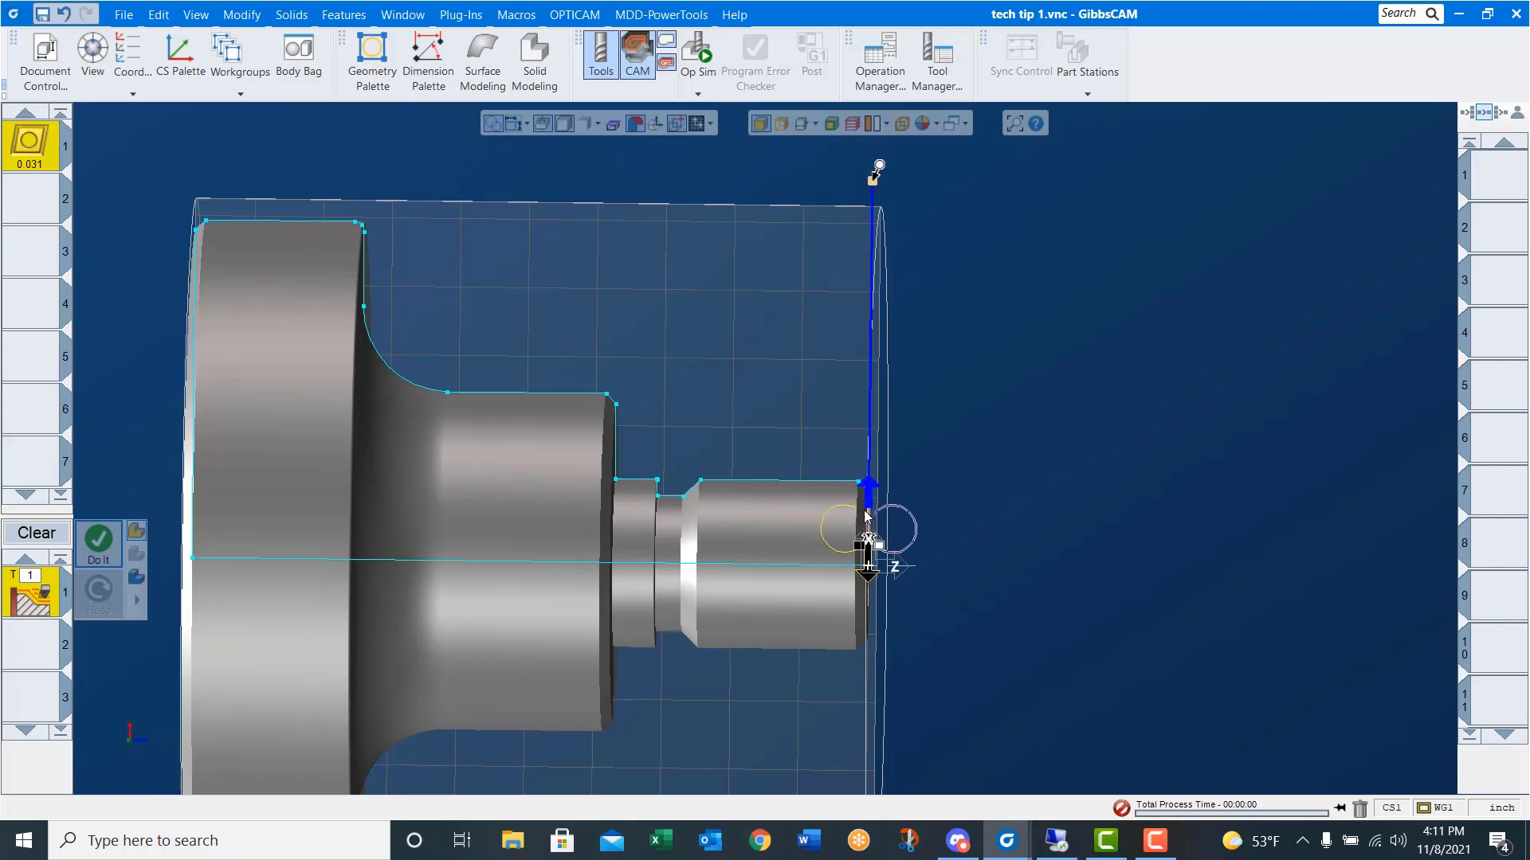
left_click_drag(863, 642, 865, 647)
left_click(99, 548)
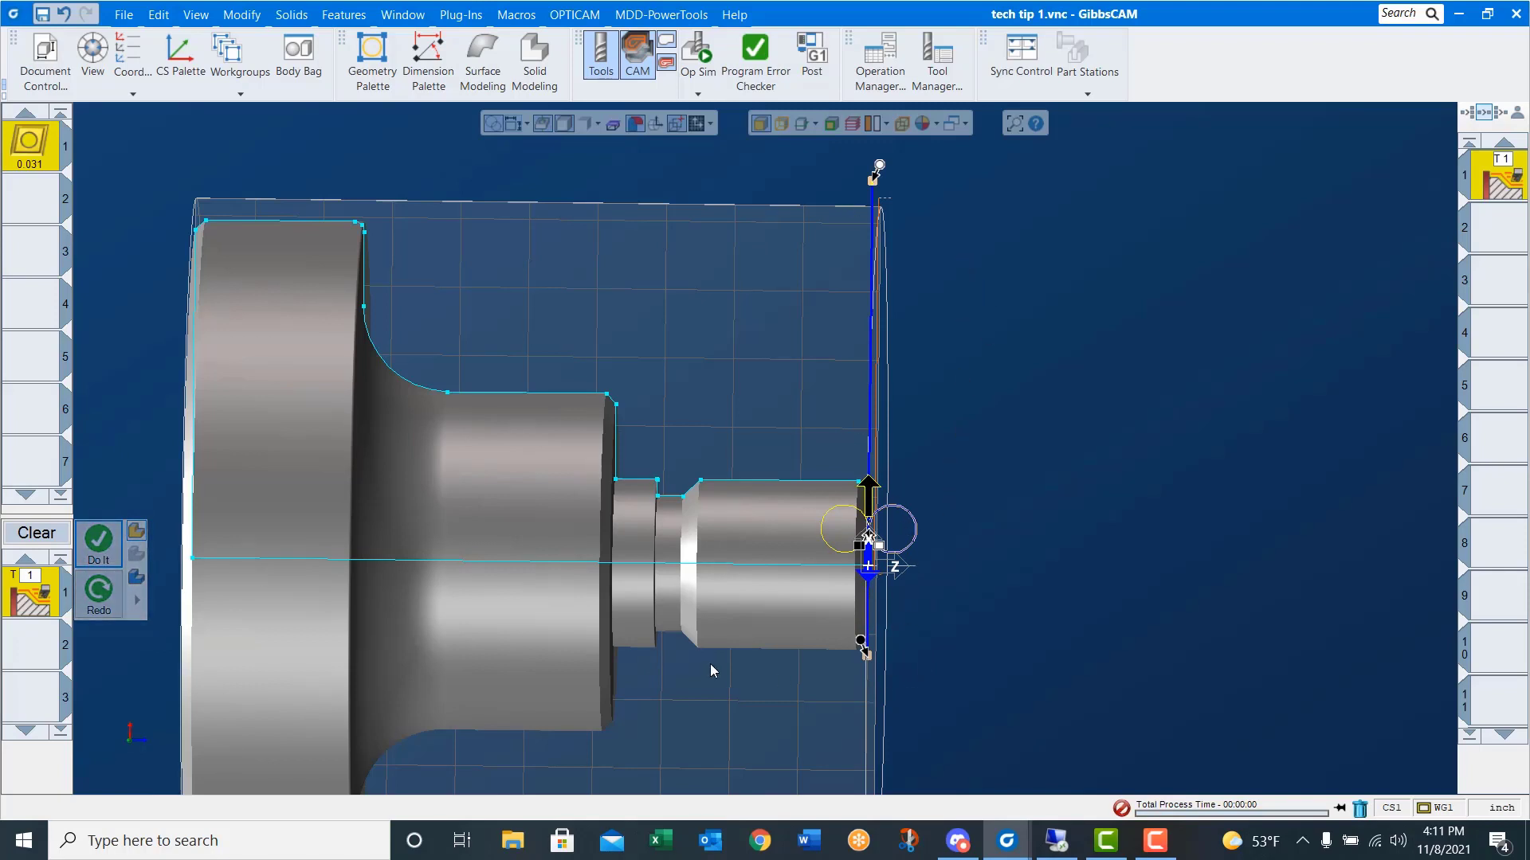
- Load the saved turn process list from Lathe, Turning, O.D, 80 deg turn, Rough
right_click(50, 593)
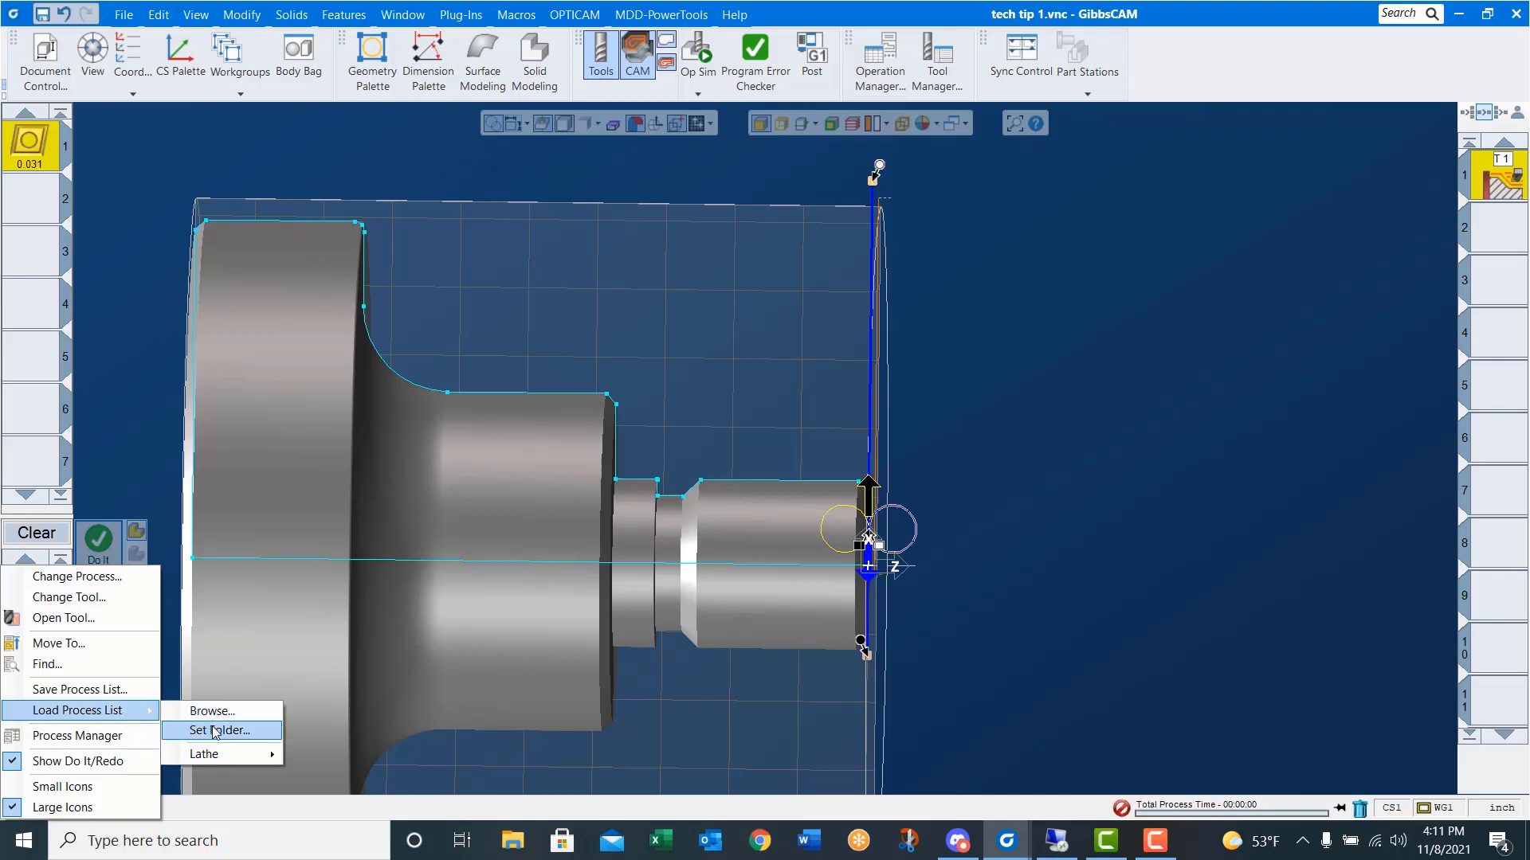
mouse_move(221, 753)
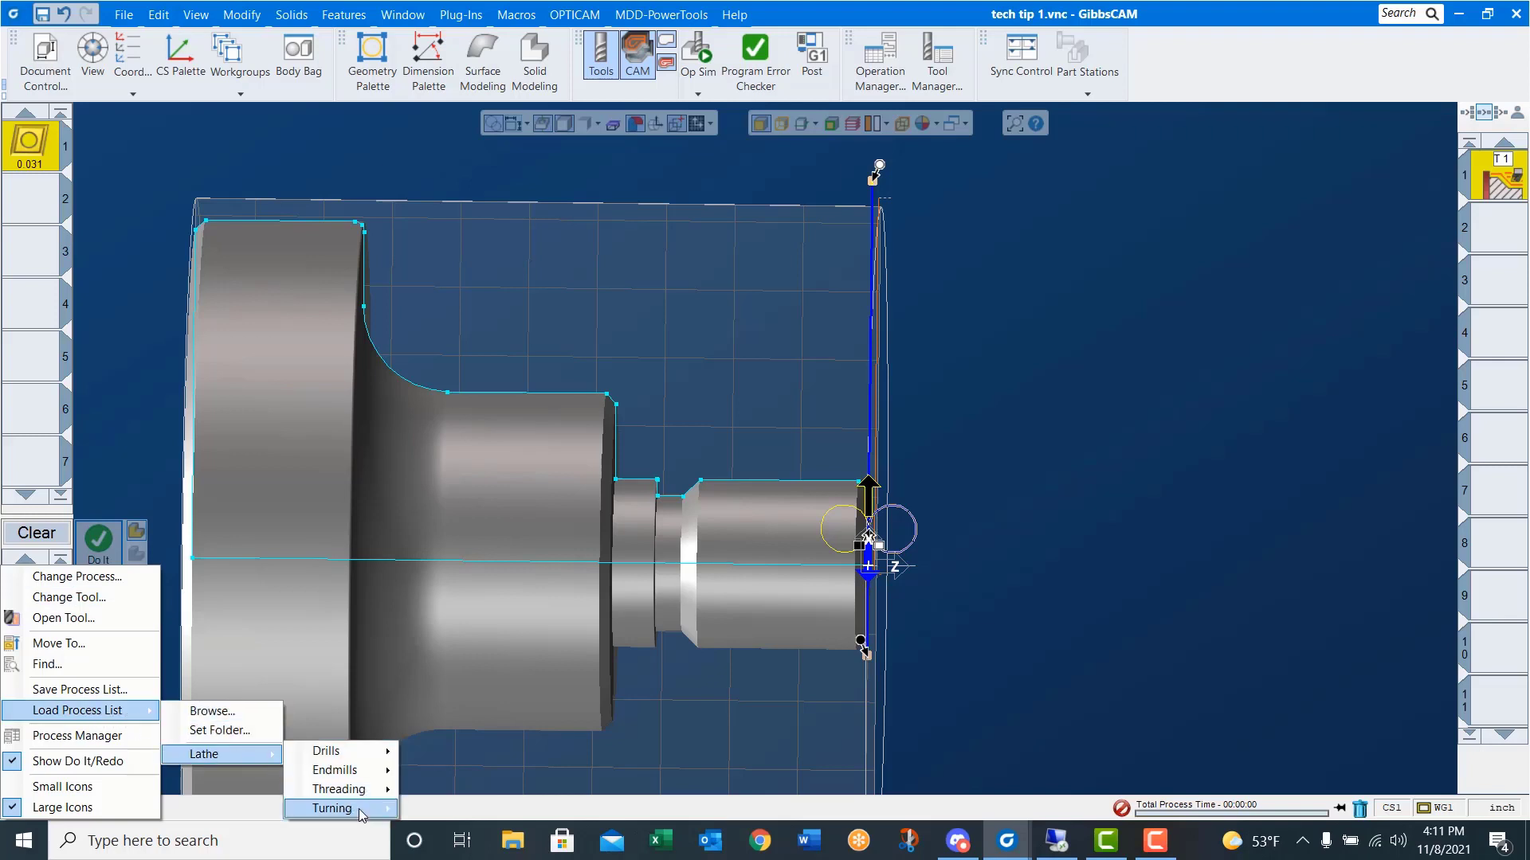
mouse_move(371, 812)
mouse_move(442, 810)
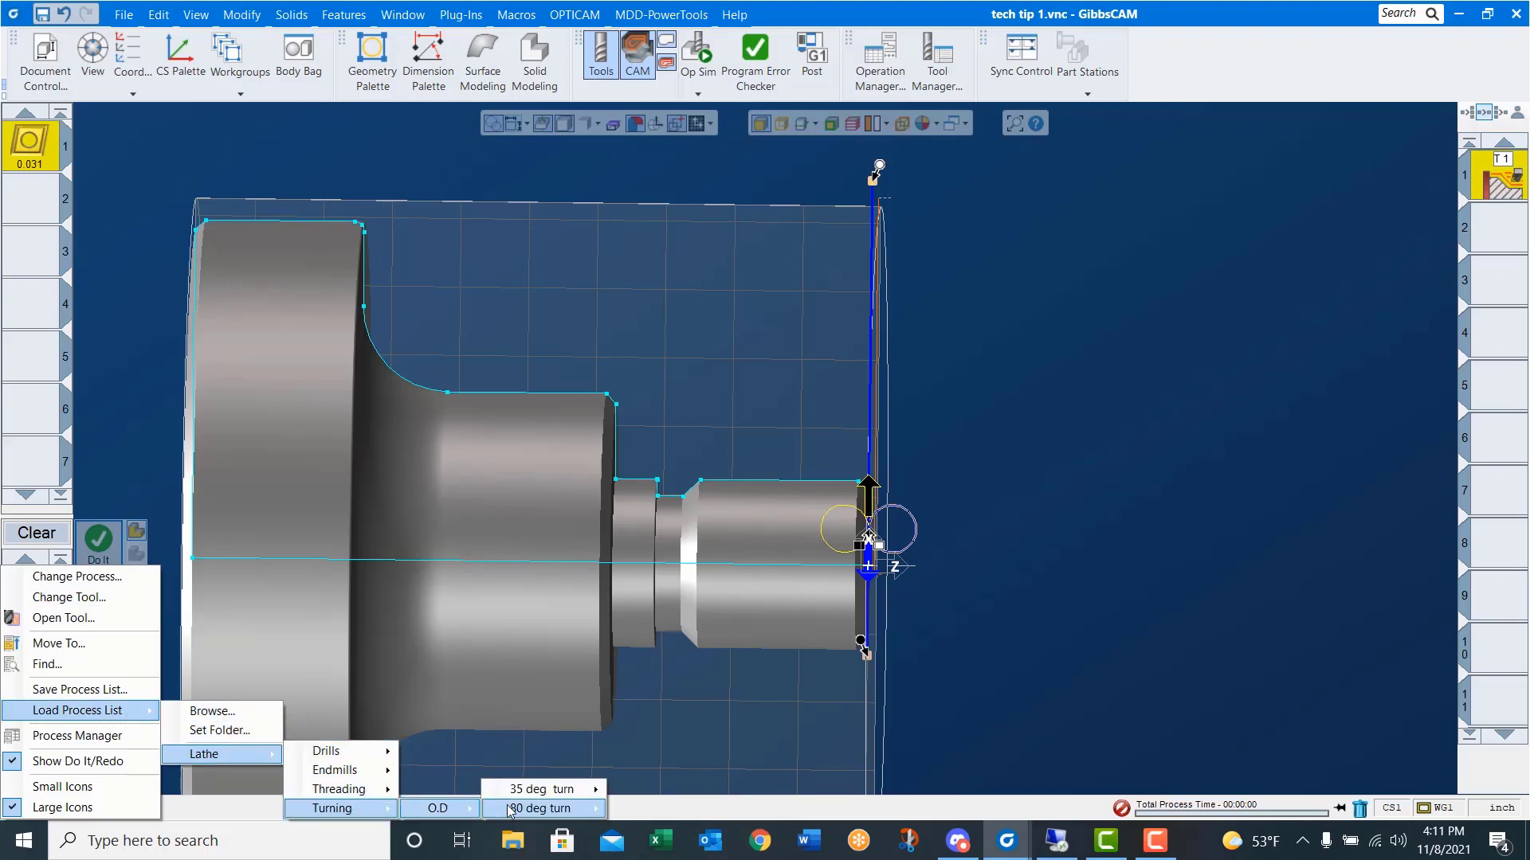
mouse_move(509, 810)
mouse_move(653, 809)
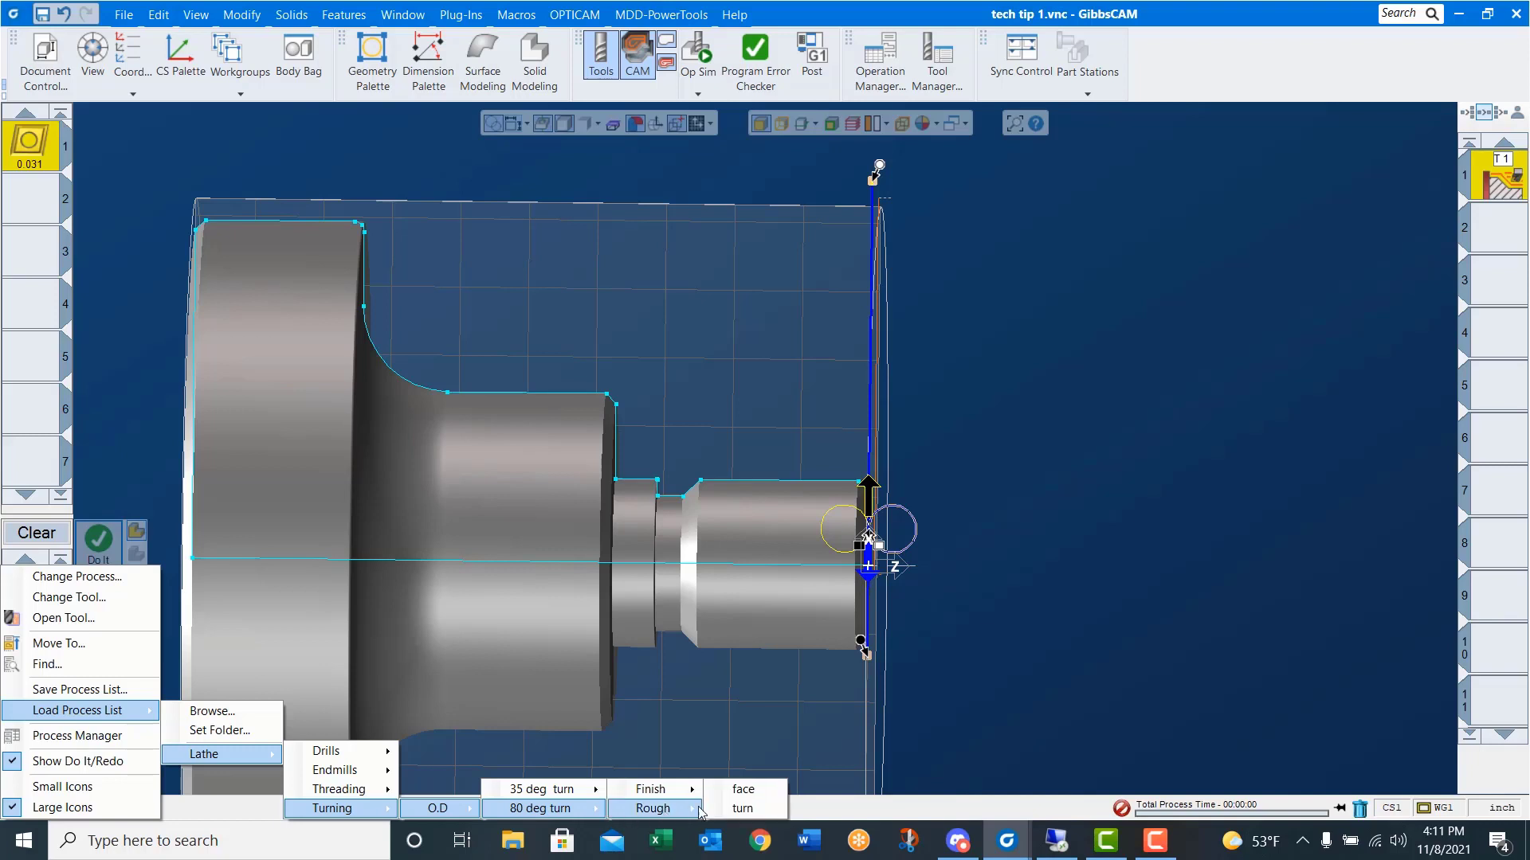
left_click(745, 808)
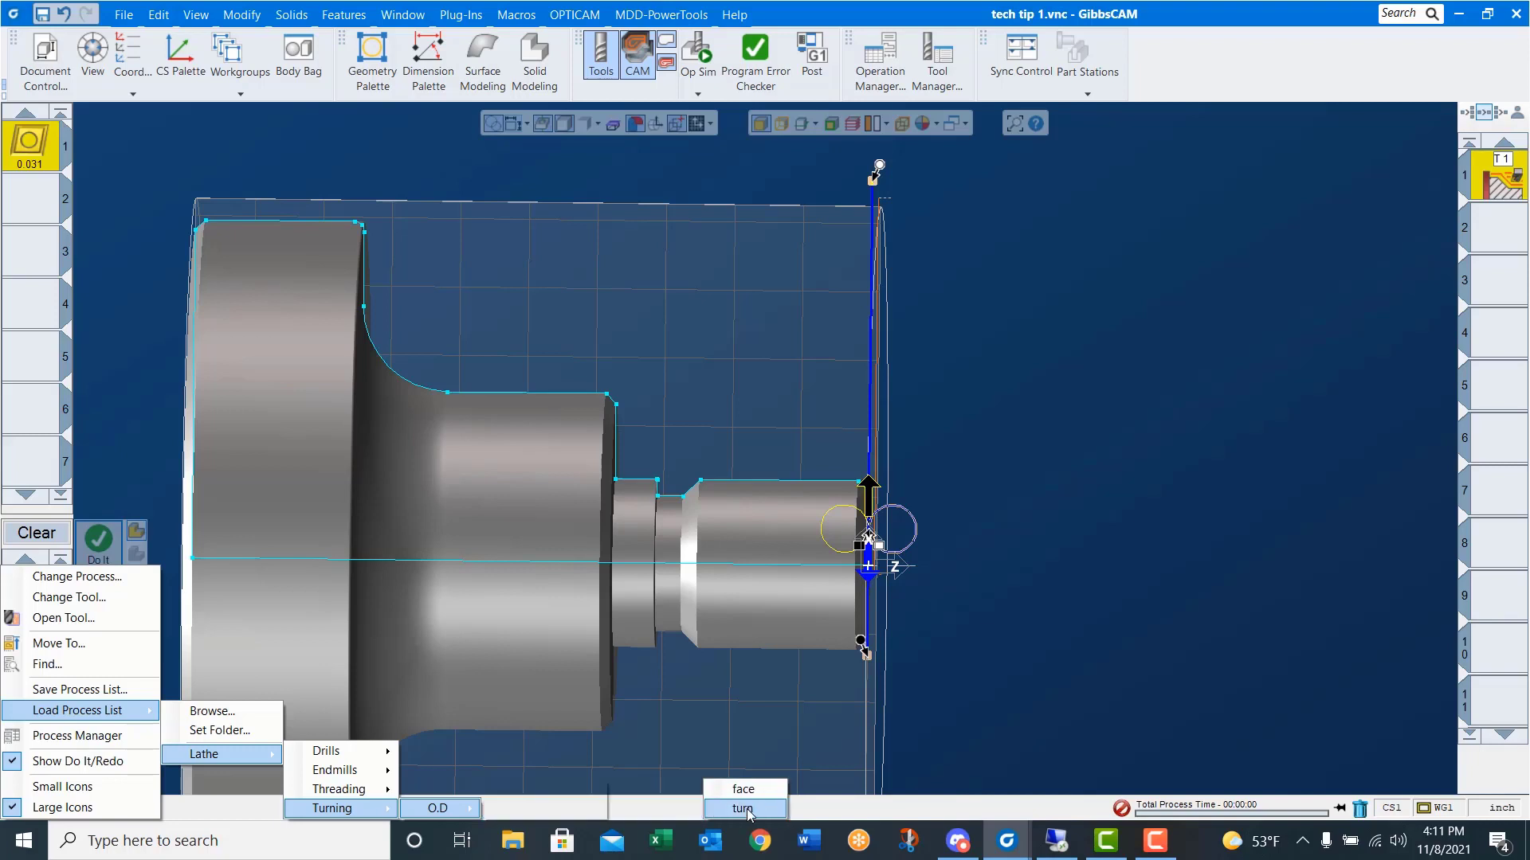
- Set the roughing cut from the front face along the profile to past the back of the flange's outer diameter, and generate the operation
left_click(1112, 520)
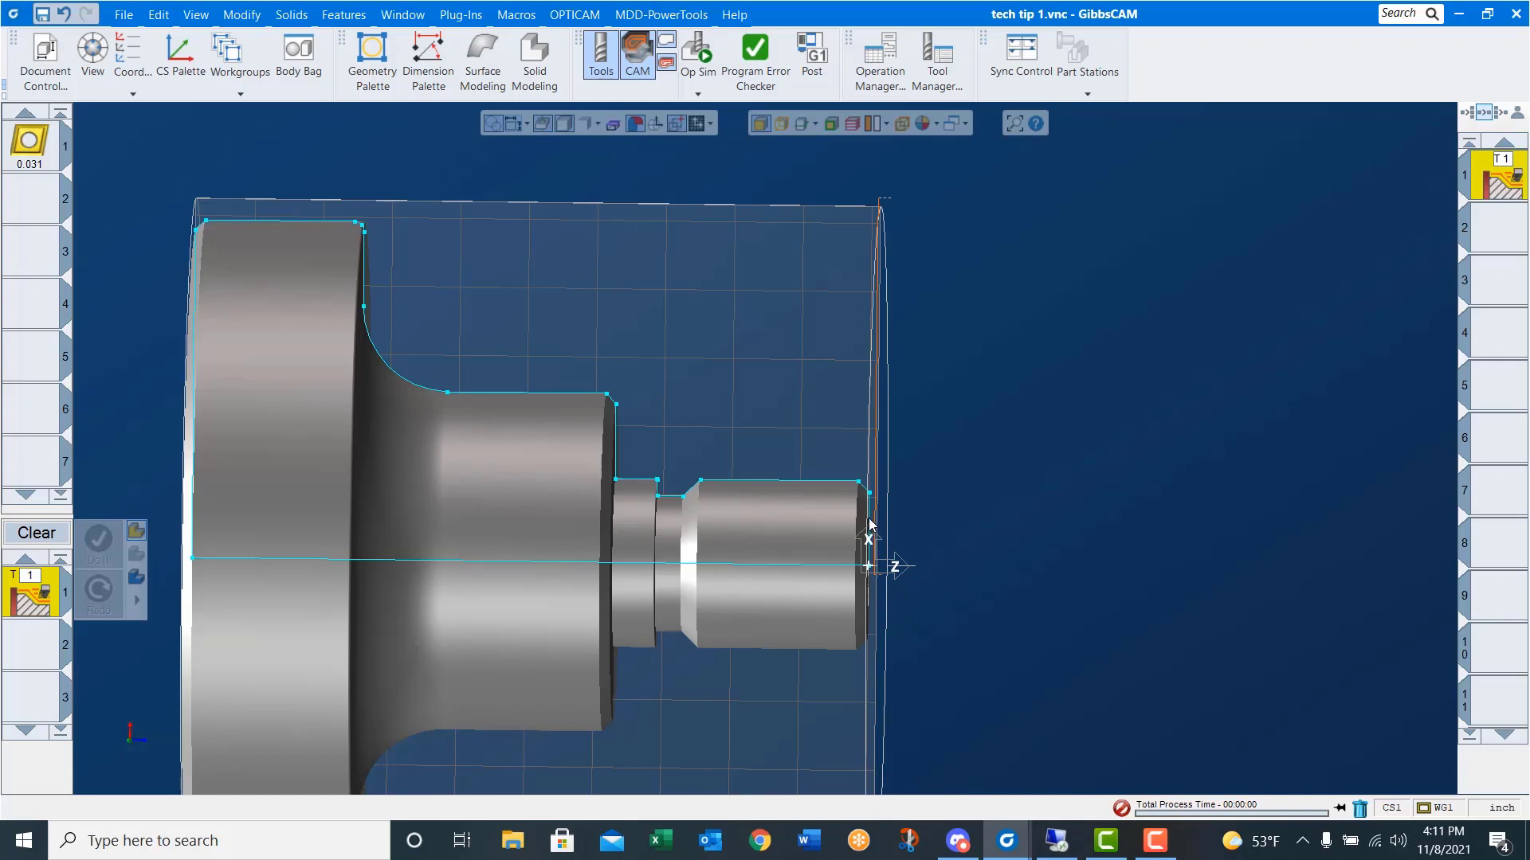
left_click(869, 526)
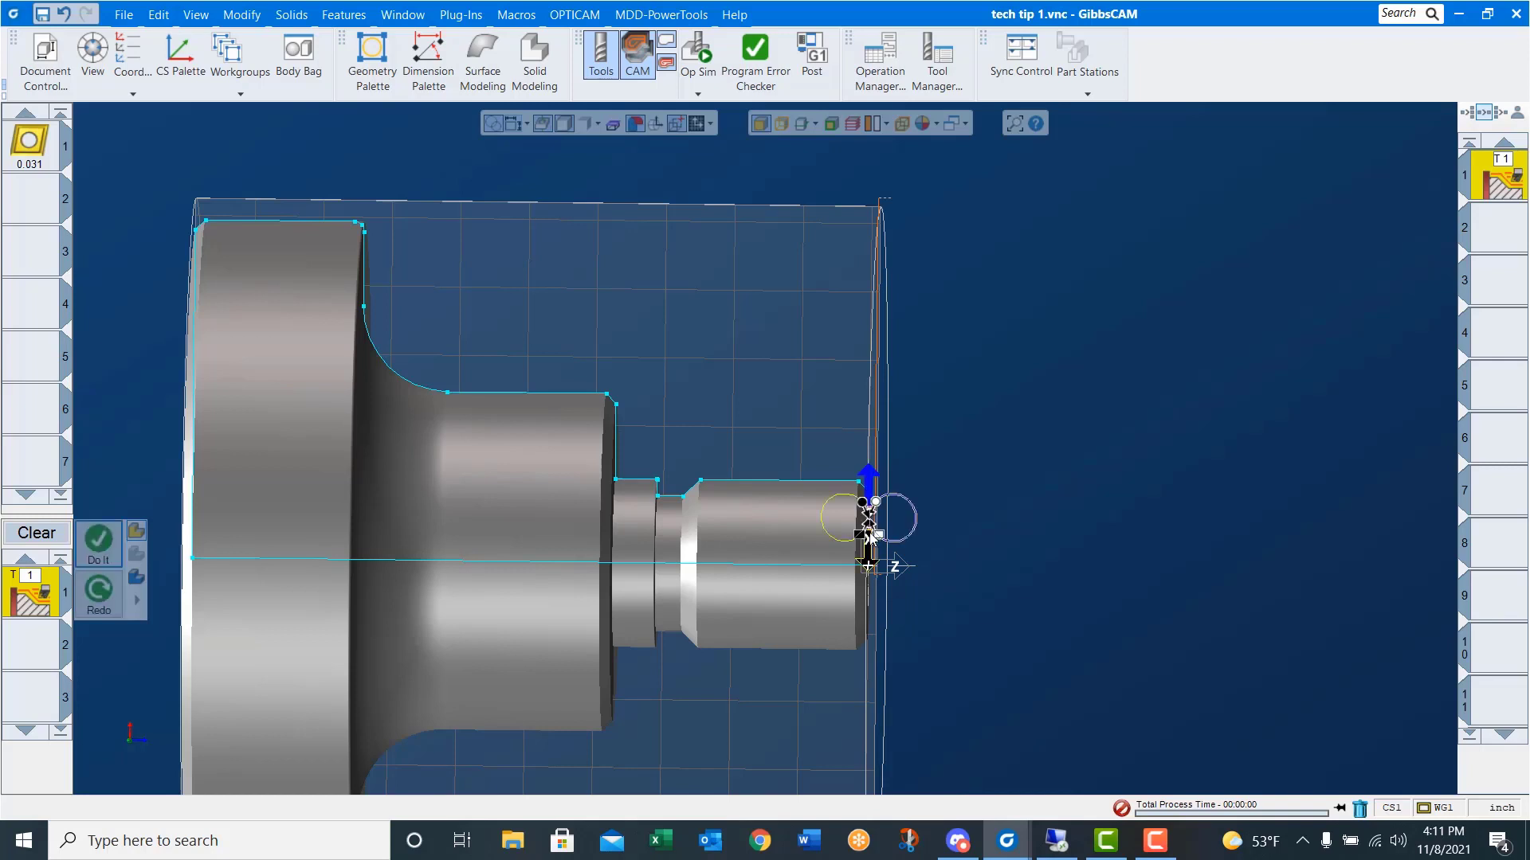
left_click(310, 224)
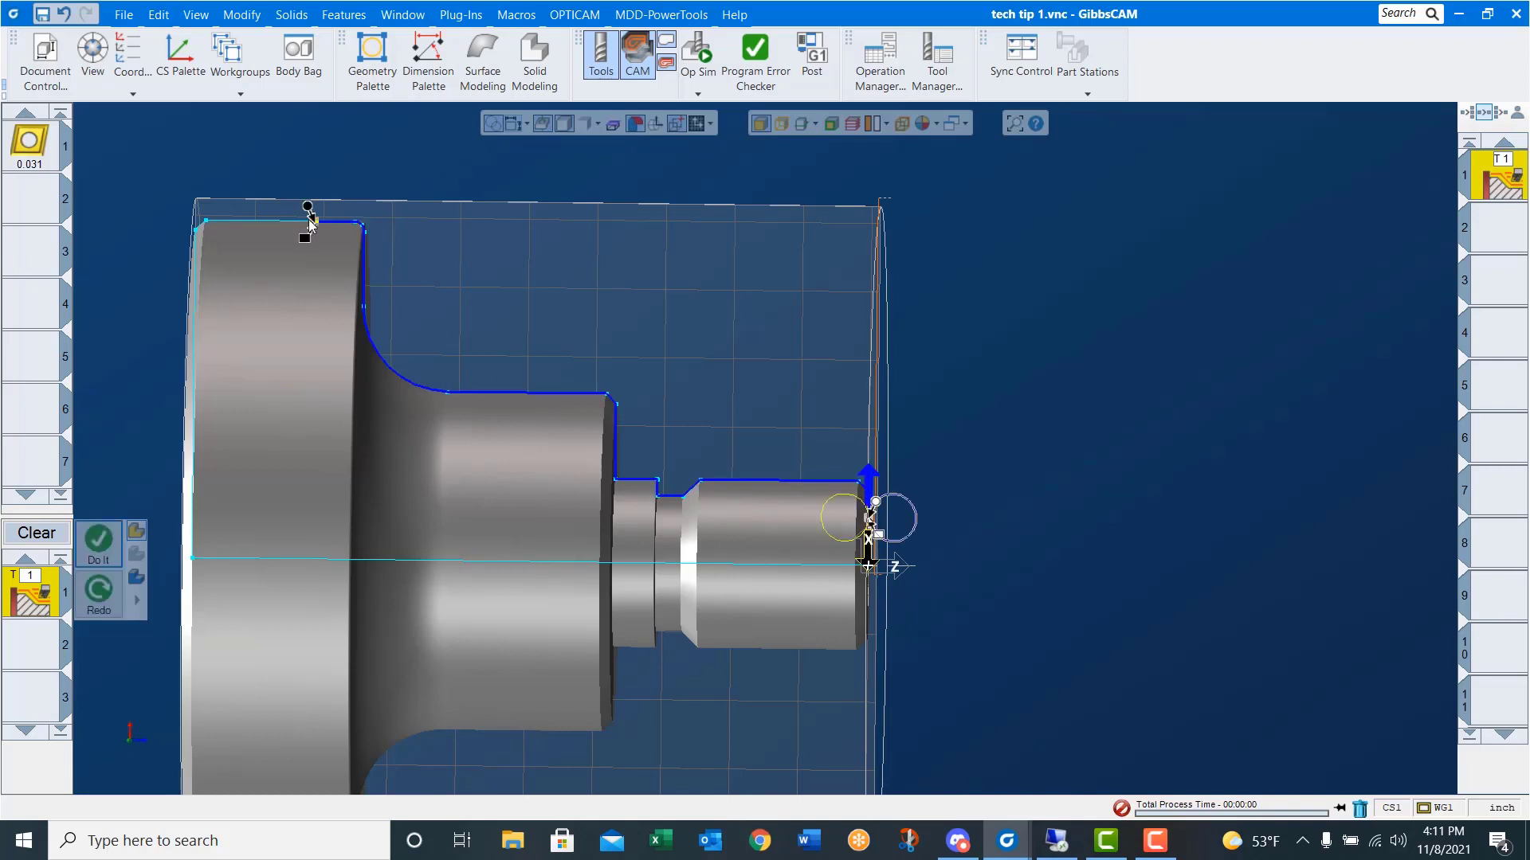
left_click(142, 207)
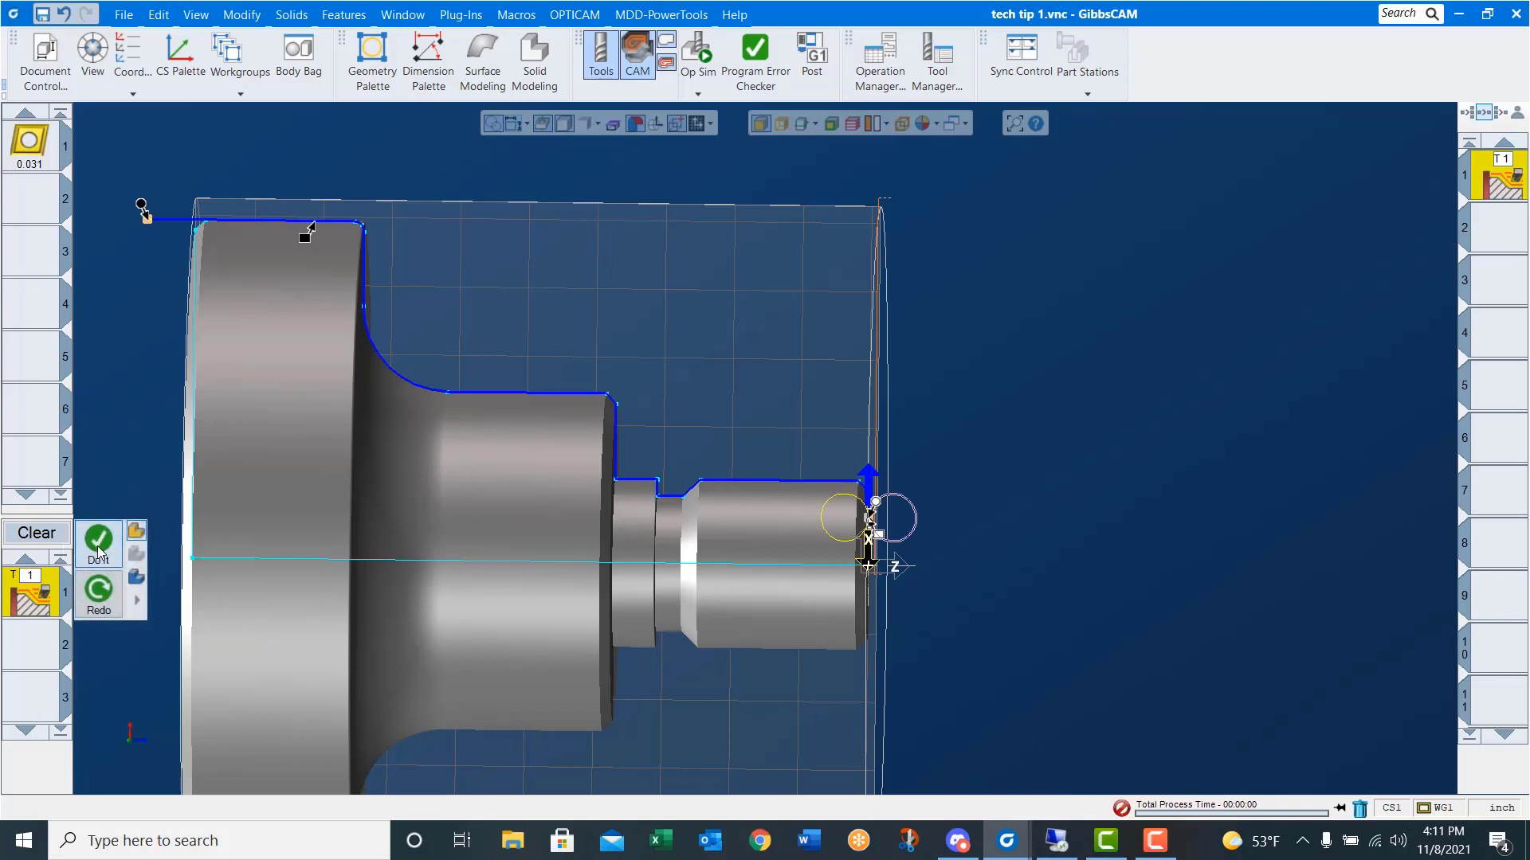
left_click(98, 546)
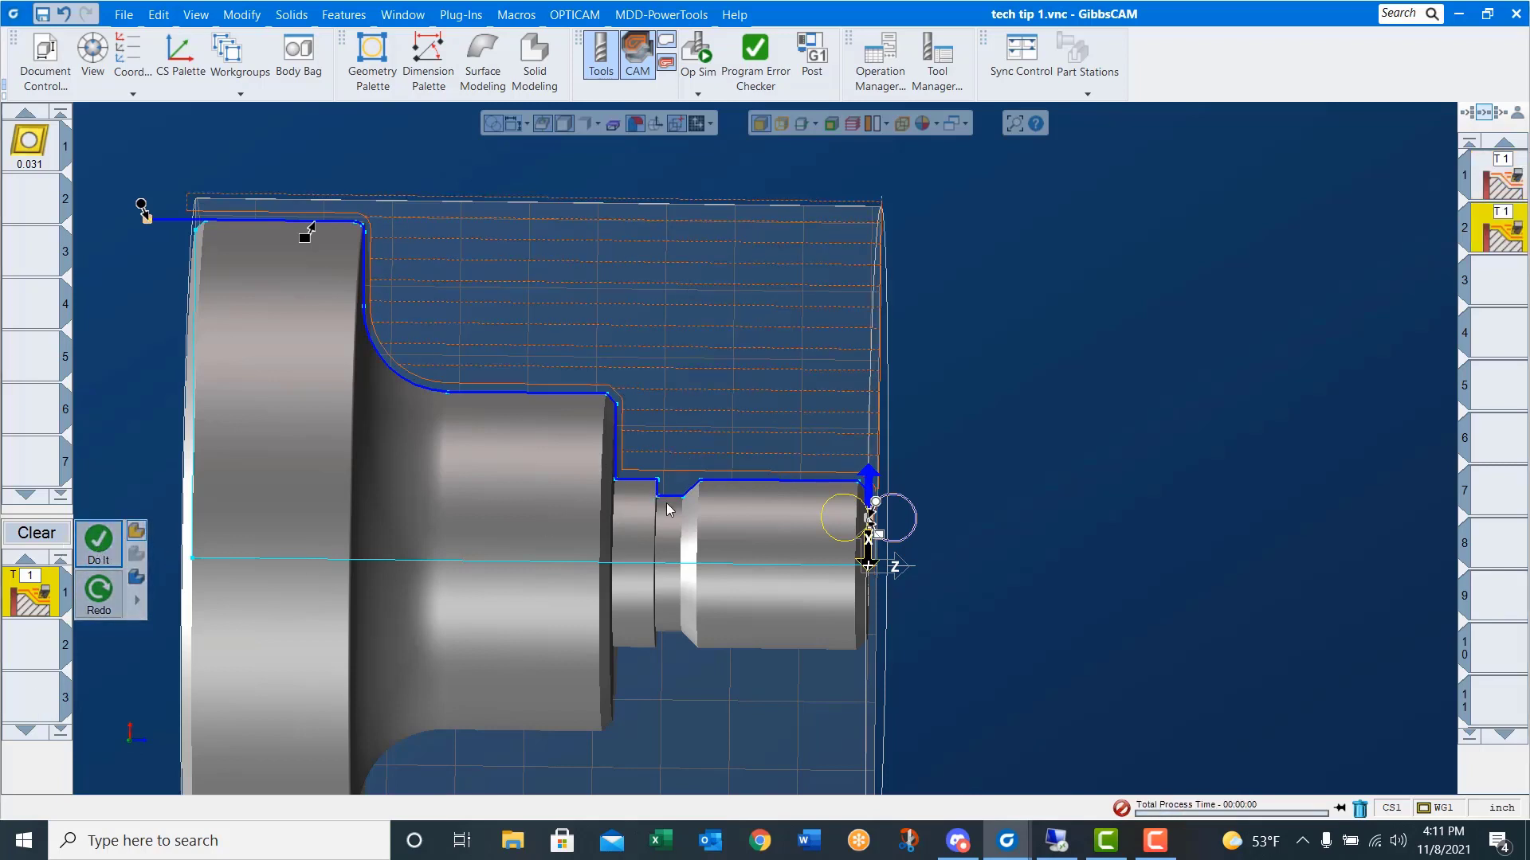
- Load the saved turn process list from Lathe, Turning, O.D, 35 deg turn, rough
right_click(44, 599)
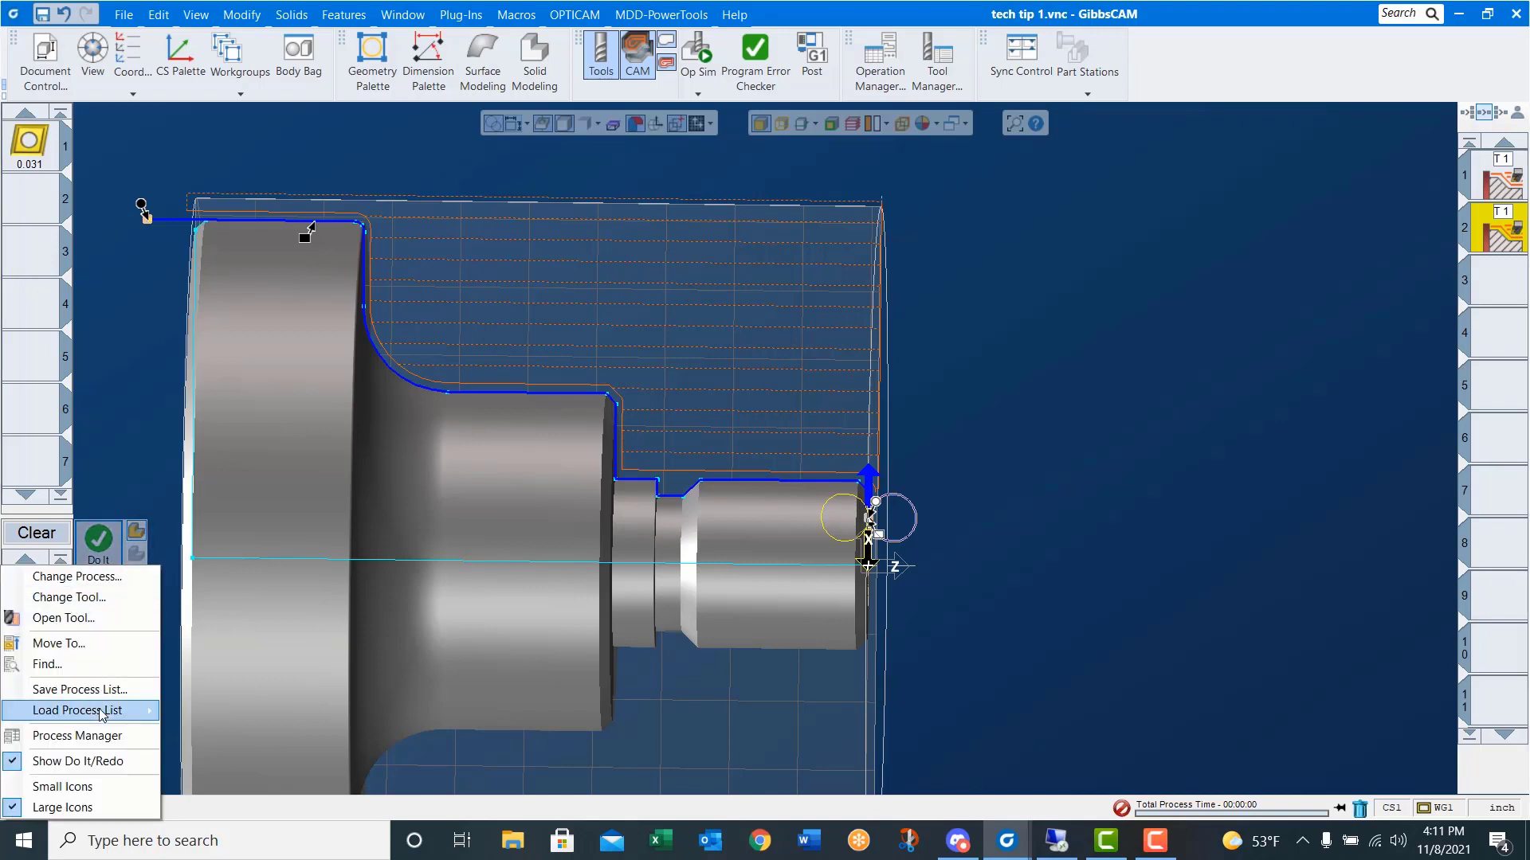
mouse_move(247, 757)
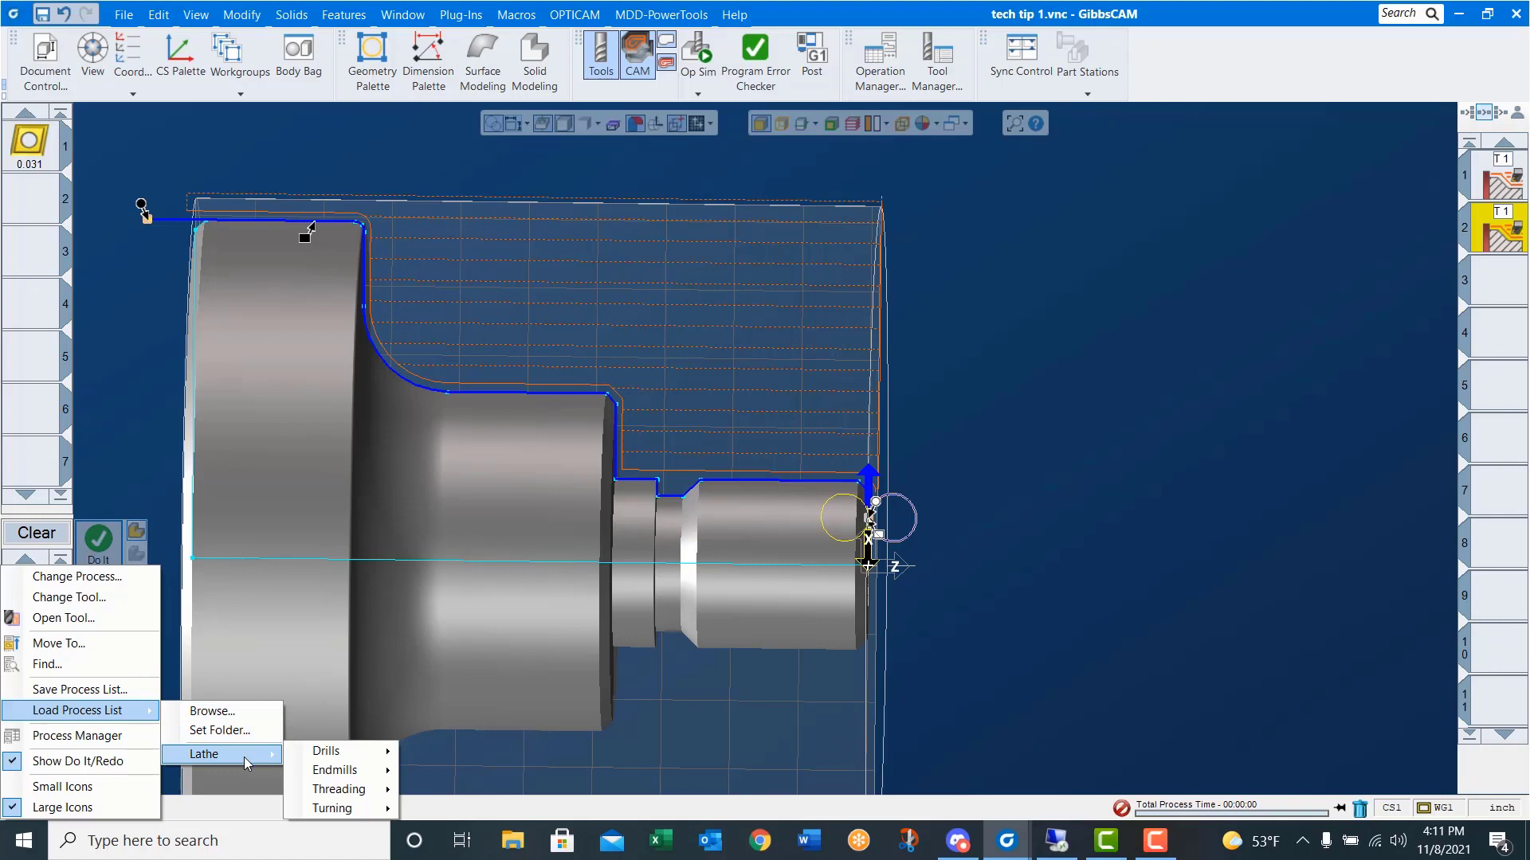
mouse_move(342, 809)
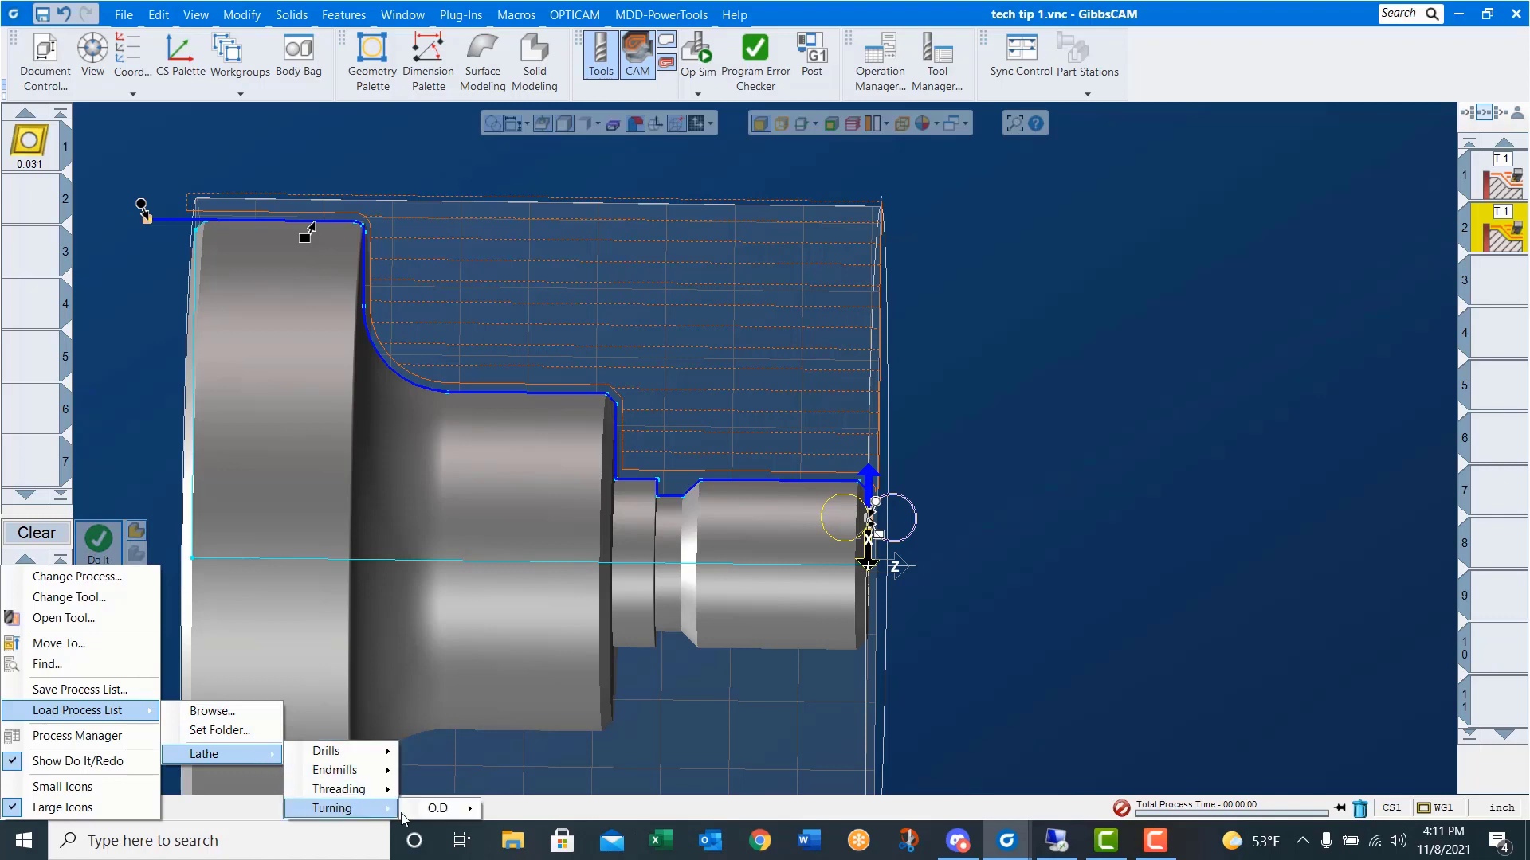
mouse_move(428, 818)
mouse_move(579, 795)
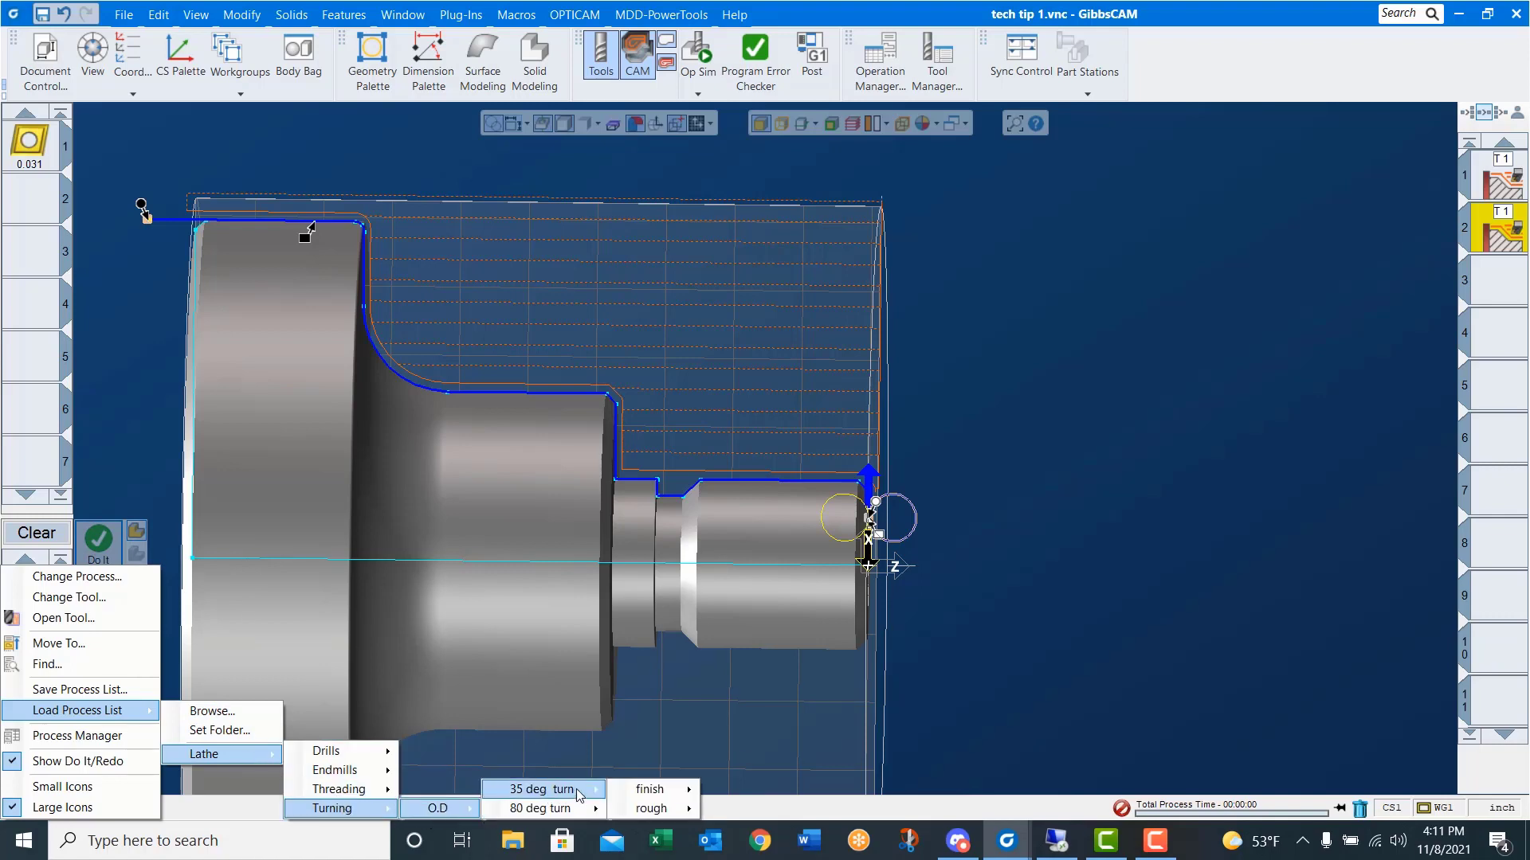
mouse_move(662, 808)
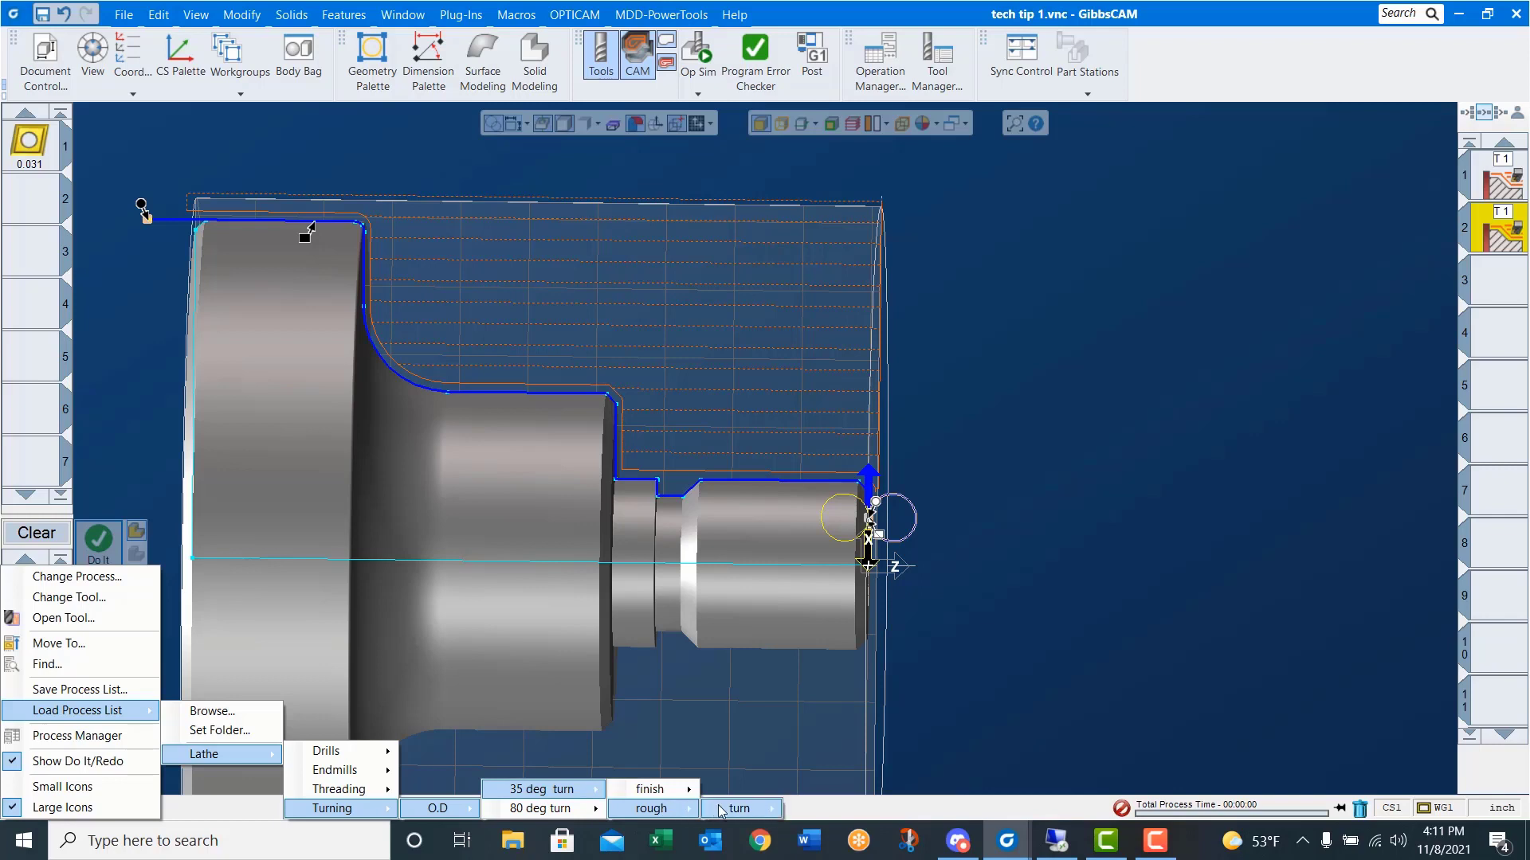
left_click(825, 808)
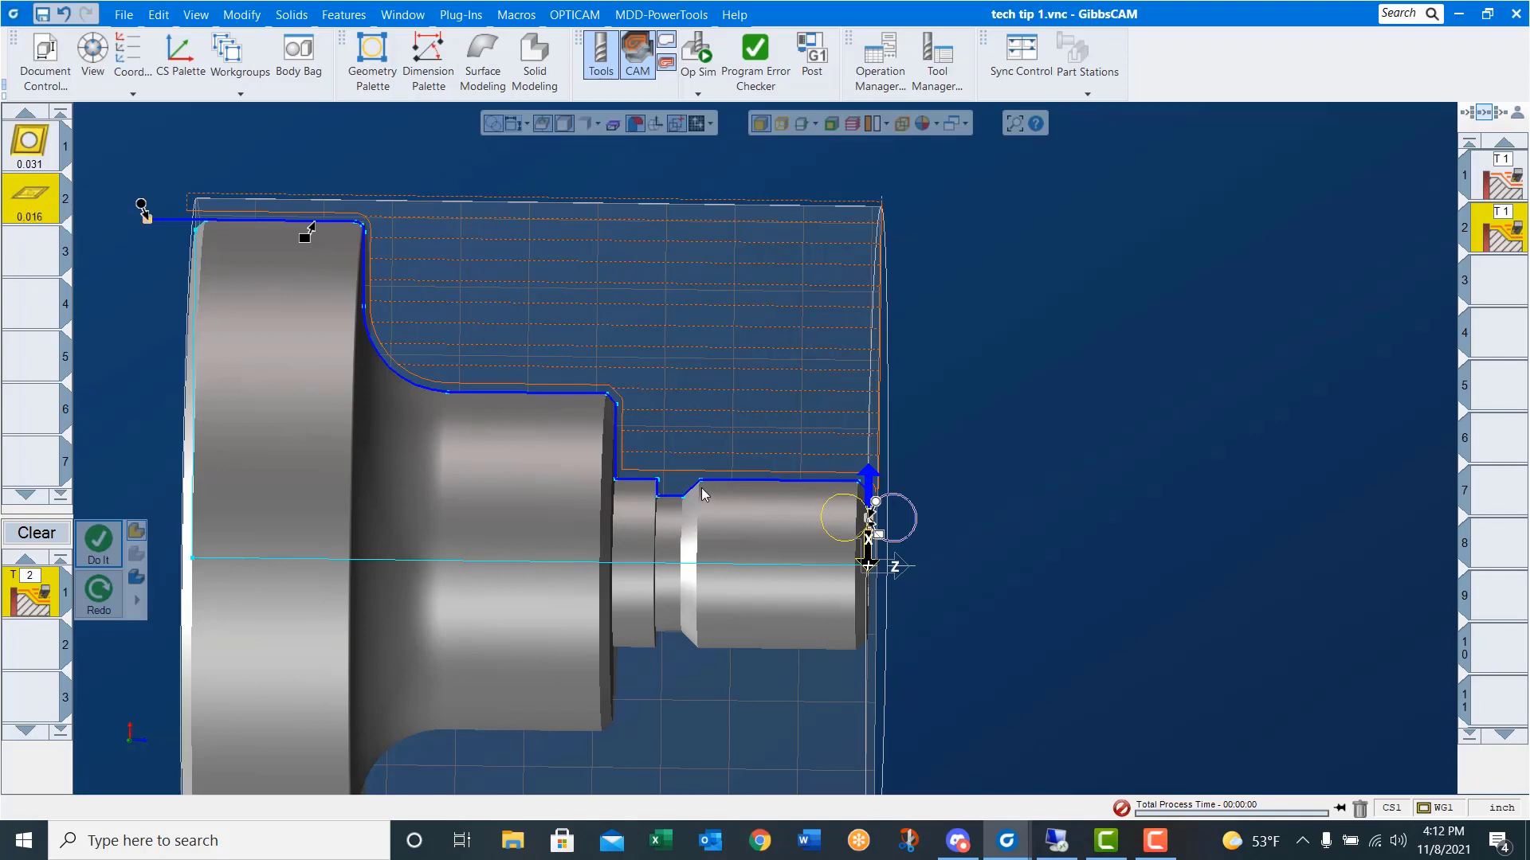
- Limit the roughing cut to the undercut, starting on the front diameter and ending on the short diameter behind it, and generate the operation
left_click(734, 481)
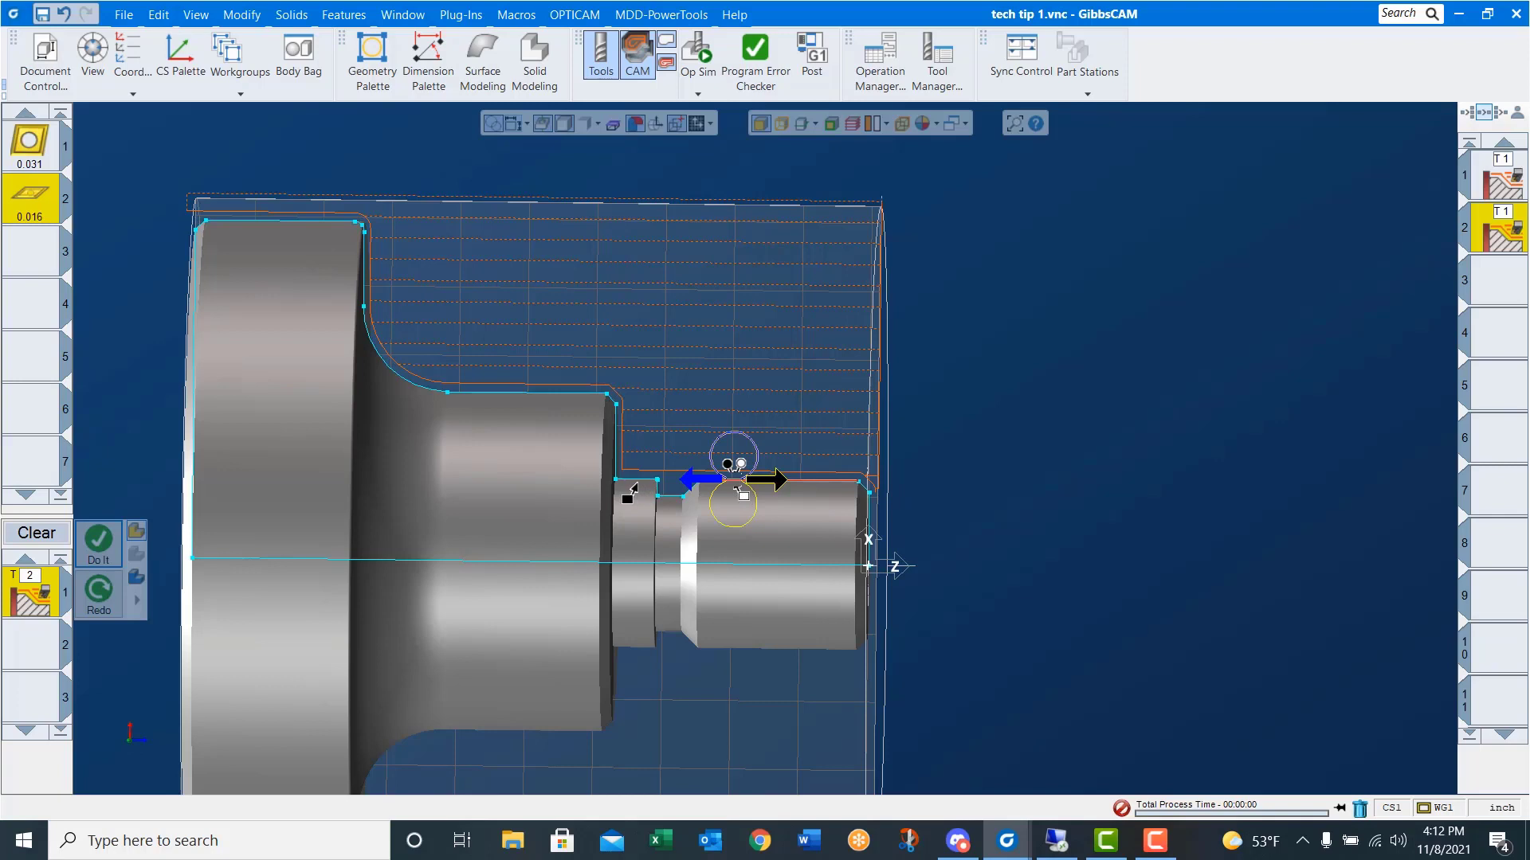
left_click(635, 482)
left_click(96, 589)
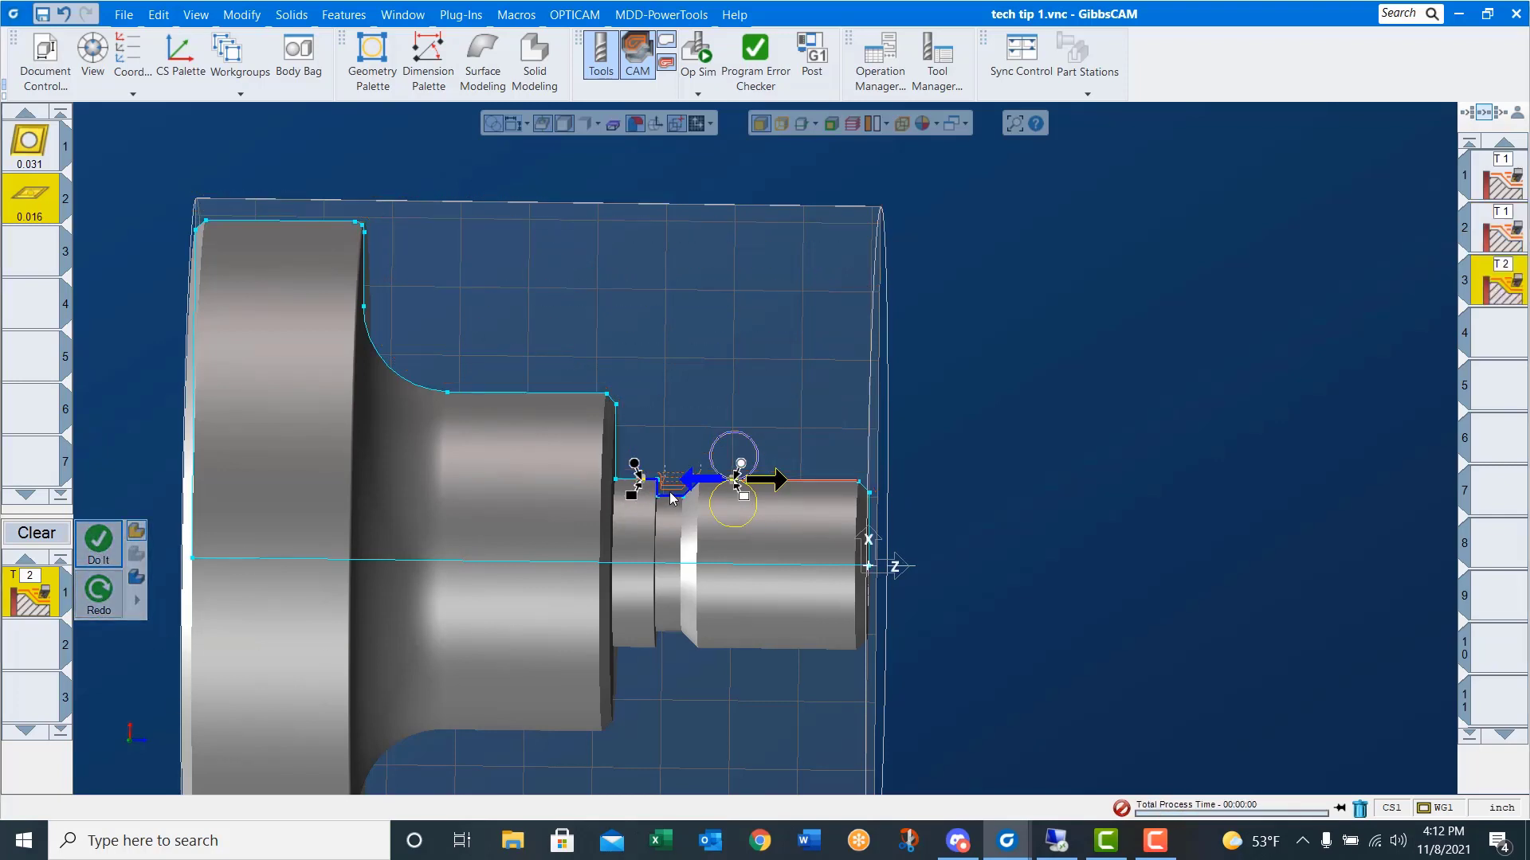
- Load the saved face process list from Lathe, Turning, O.D, 35 deg turn, finish
right_click(35, 610)
mouse_move(80, 711)
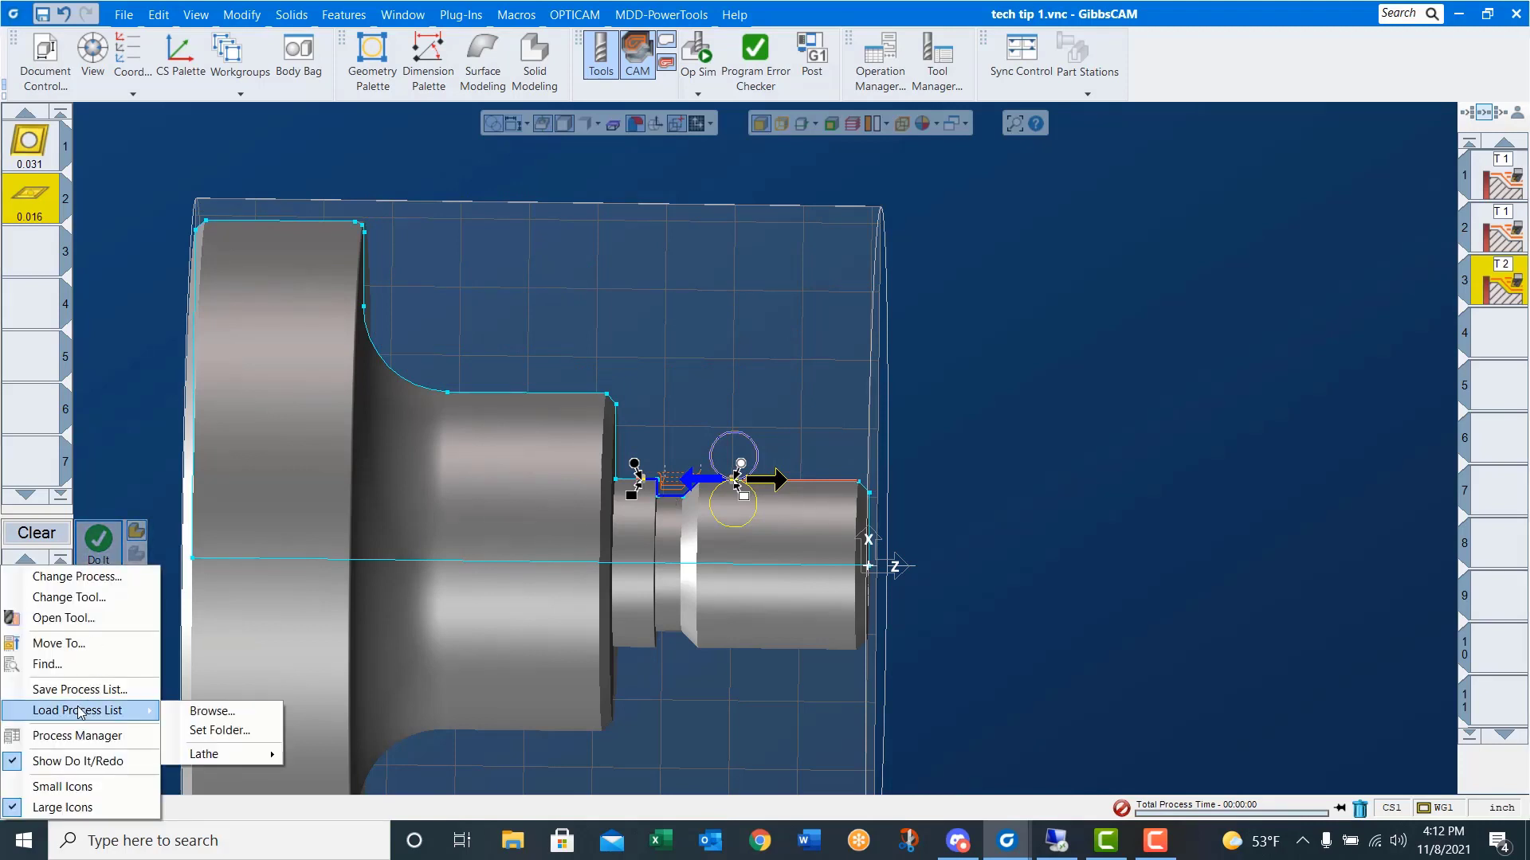
mouse_move(263, 755)
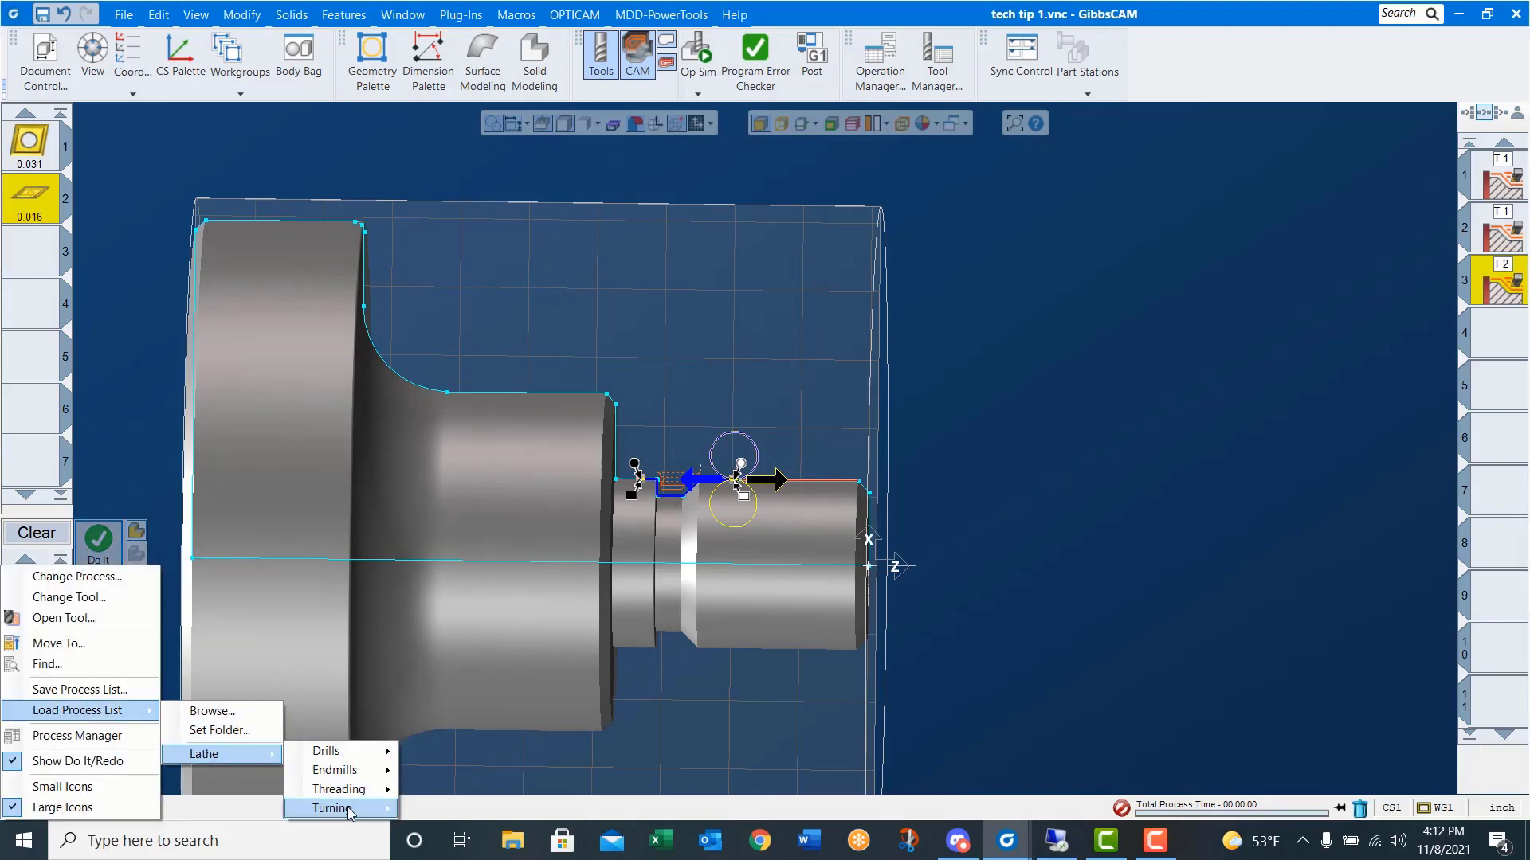
mouse_move(383, 809)
mouse_move(451, 808)
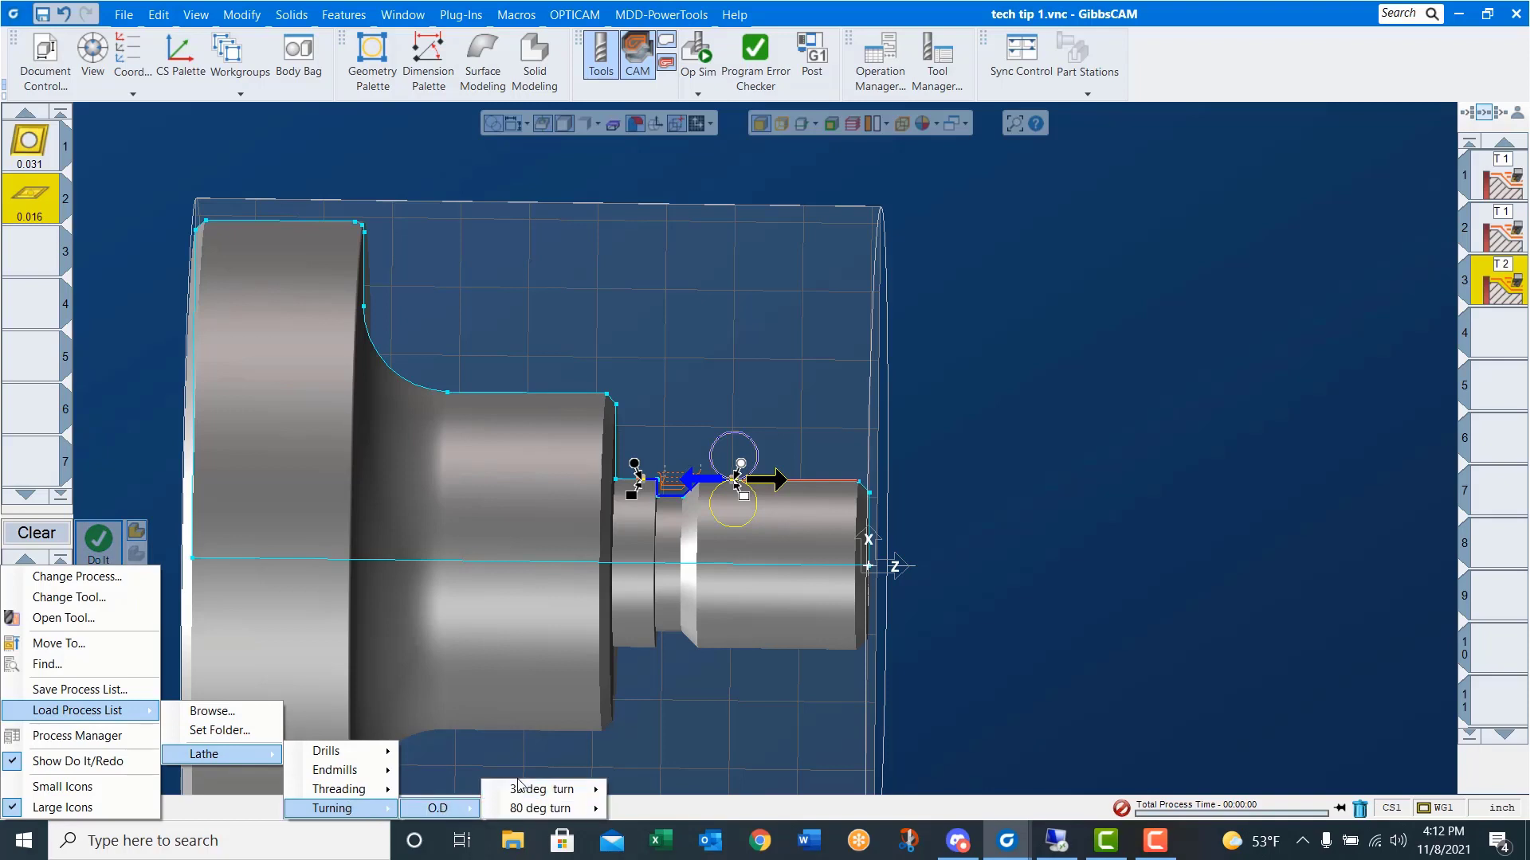
mouse_move(560, 791)
mouse_move(663, 791)
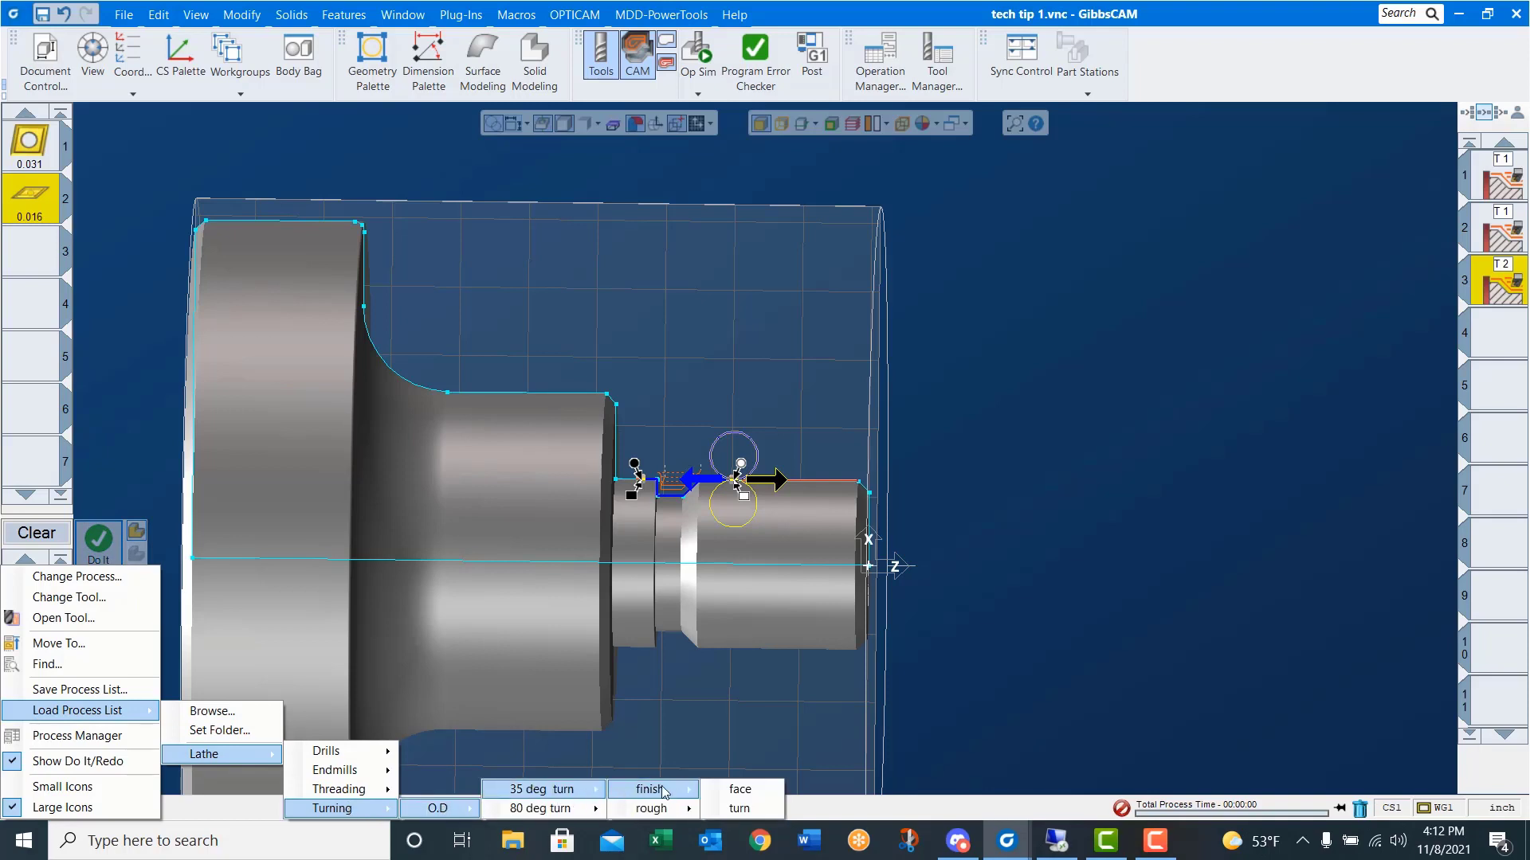
left_click(740, 790)
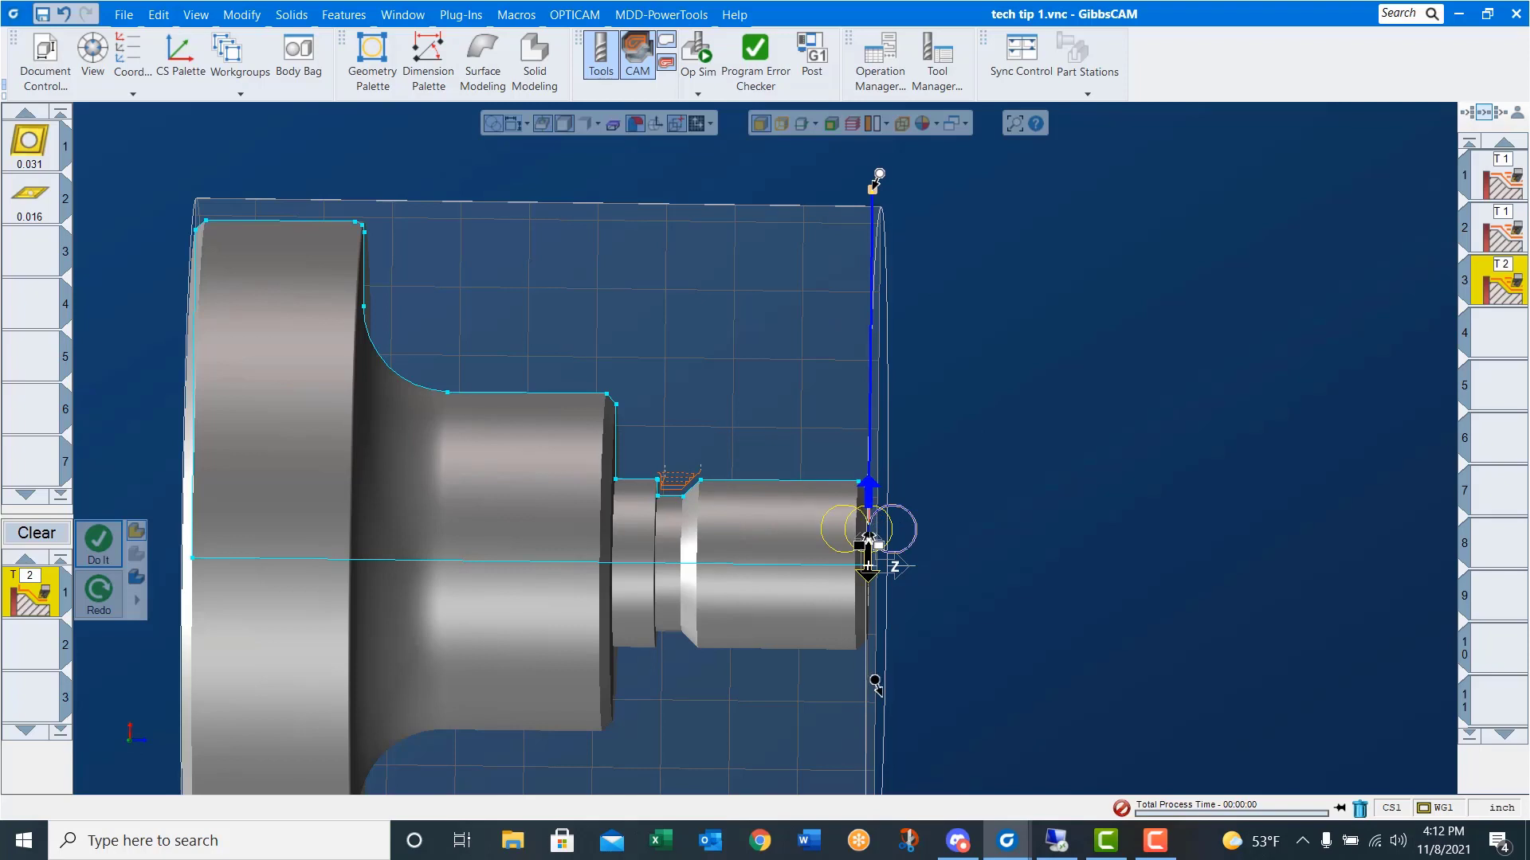
- Direct the finish facing cut down the front face from above the stock to below the centerline, and generate the operation
left_click(868, 576)
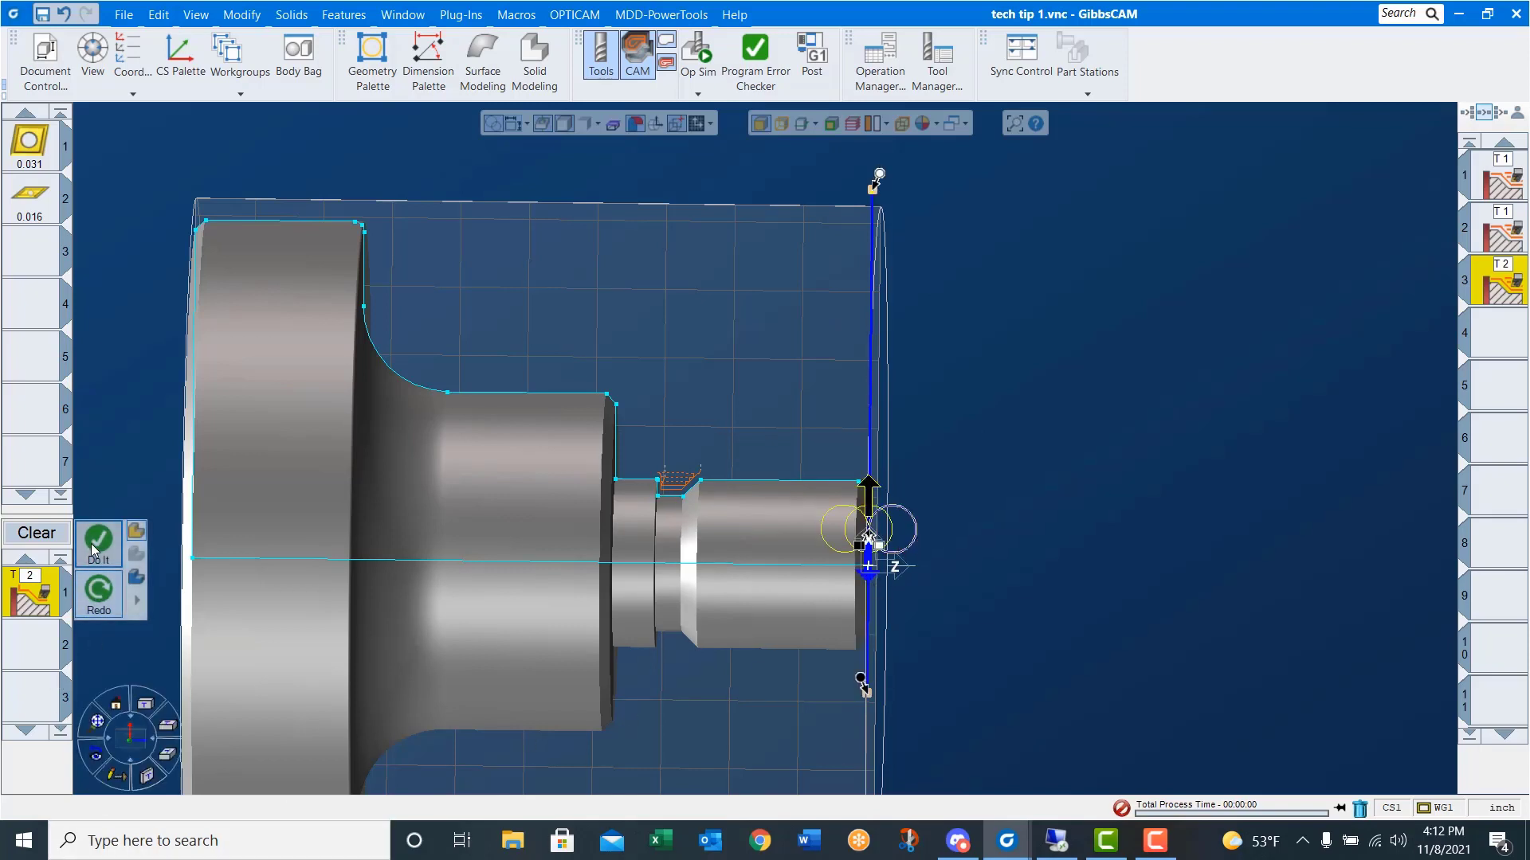
left_click(95, 544)
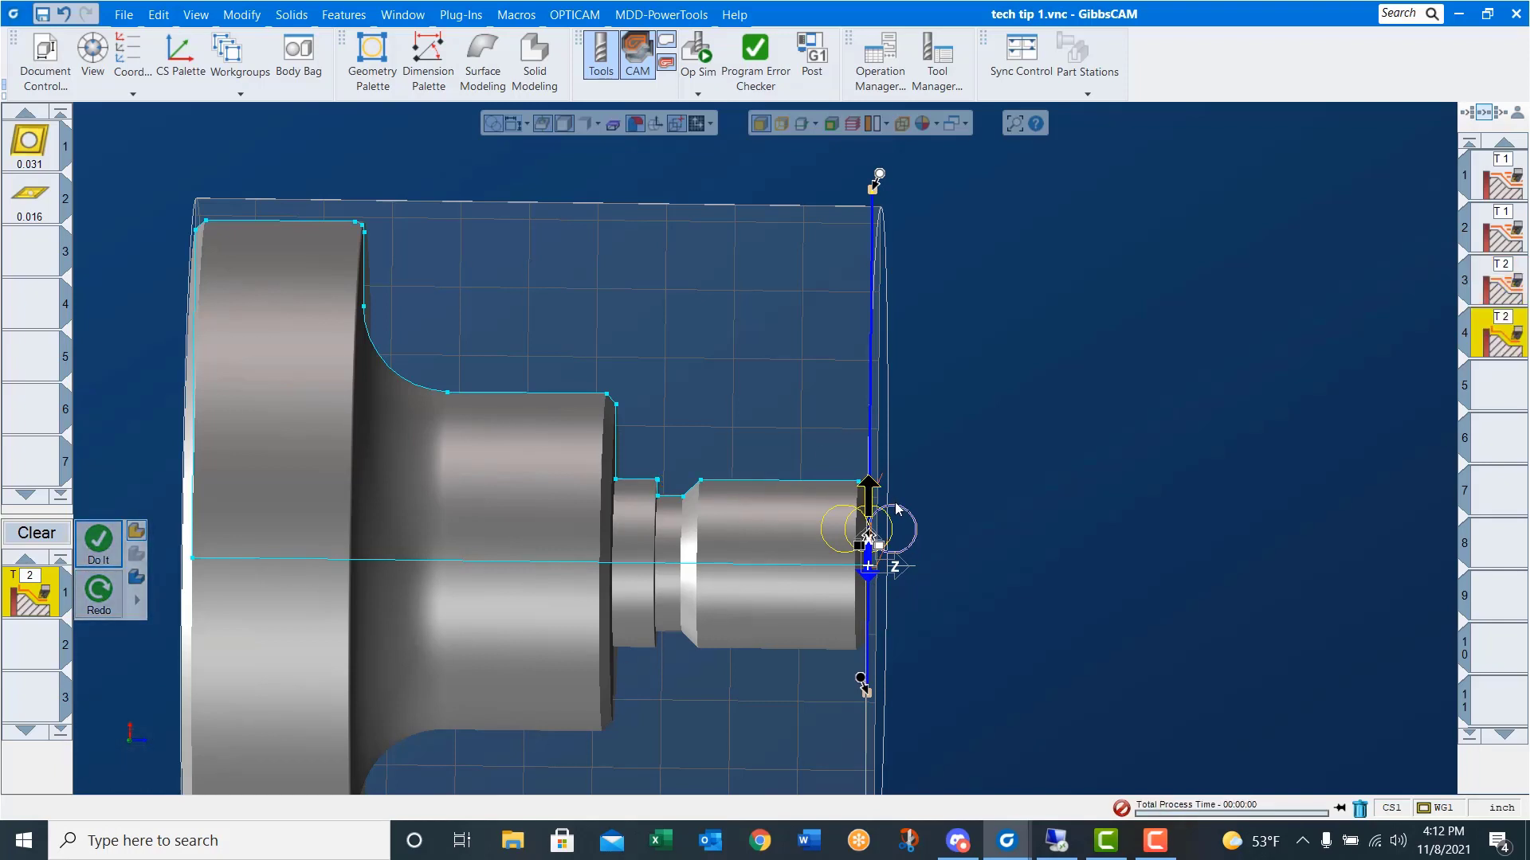
- Load the saved turn process list from Lathe, Turning, O.D, 35 deg turn, finish
right_click(43, 598)
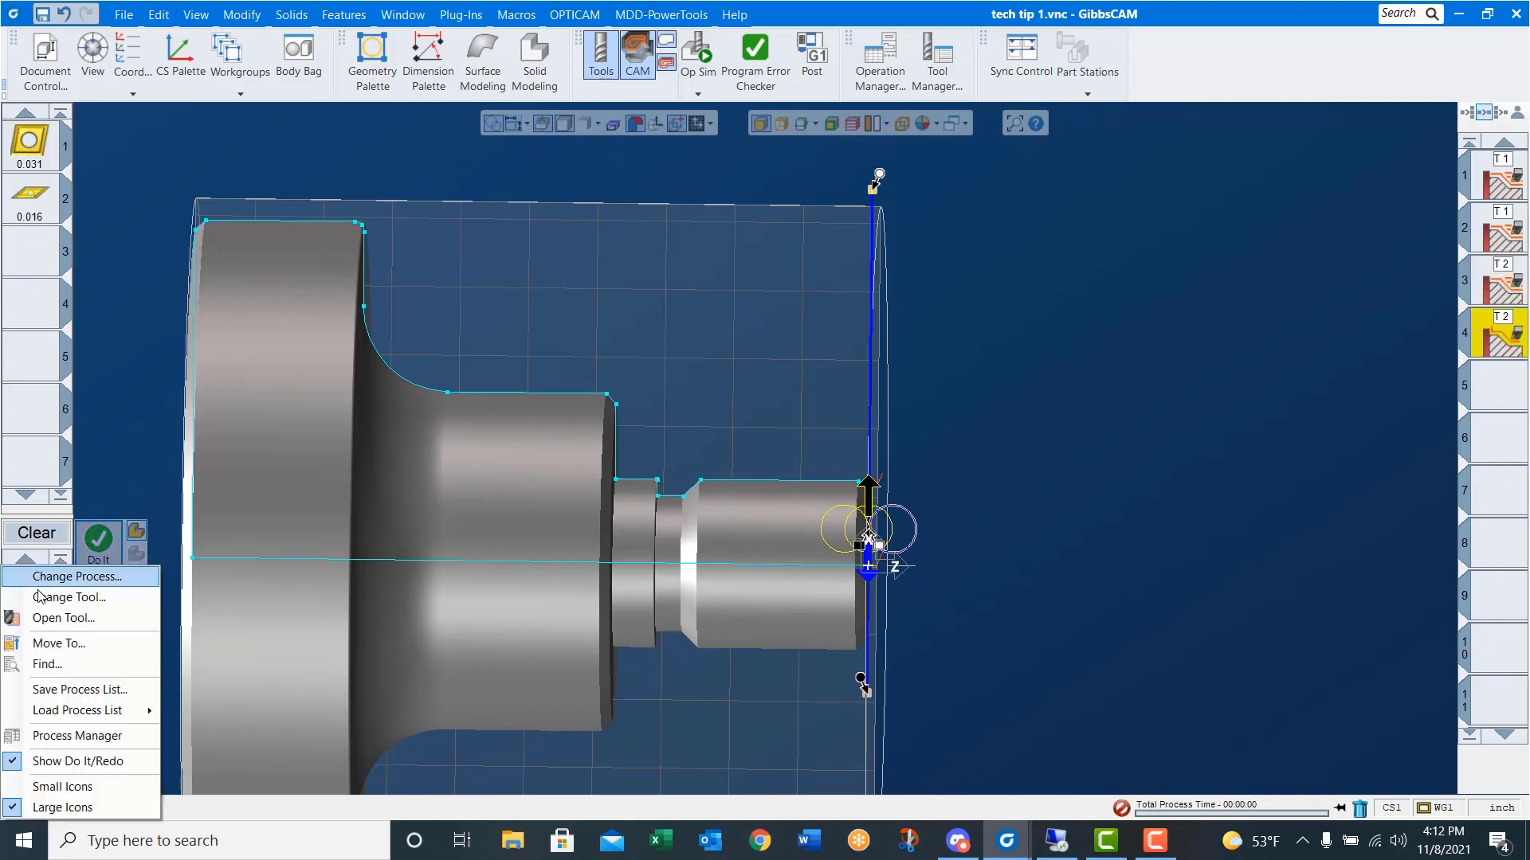
mouse_move(142, 710)
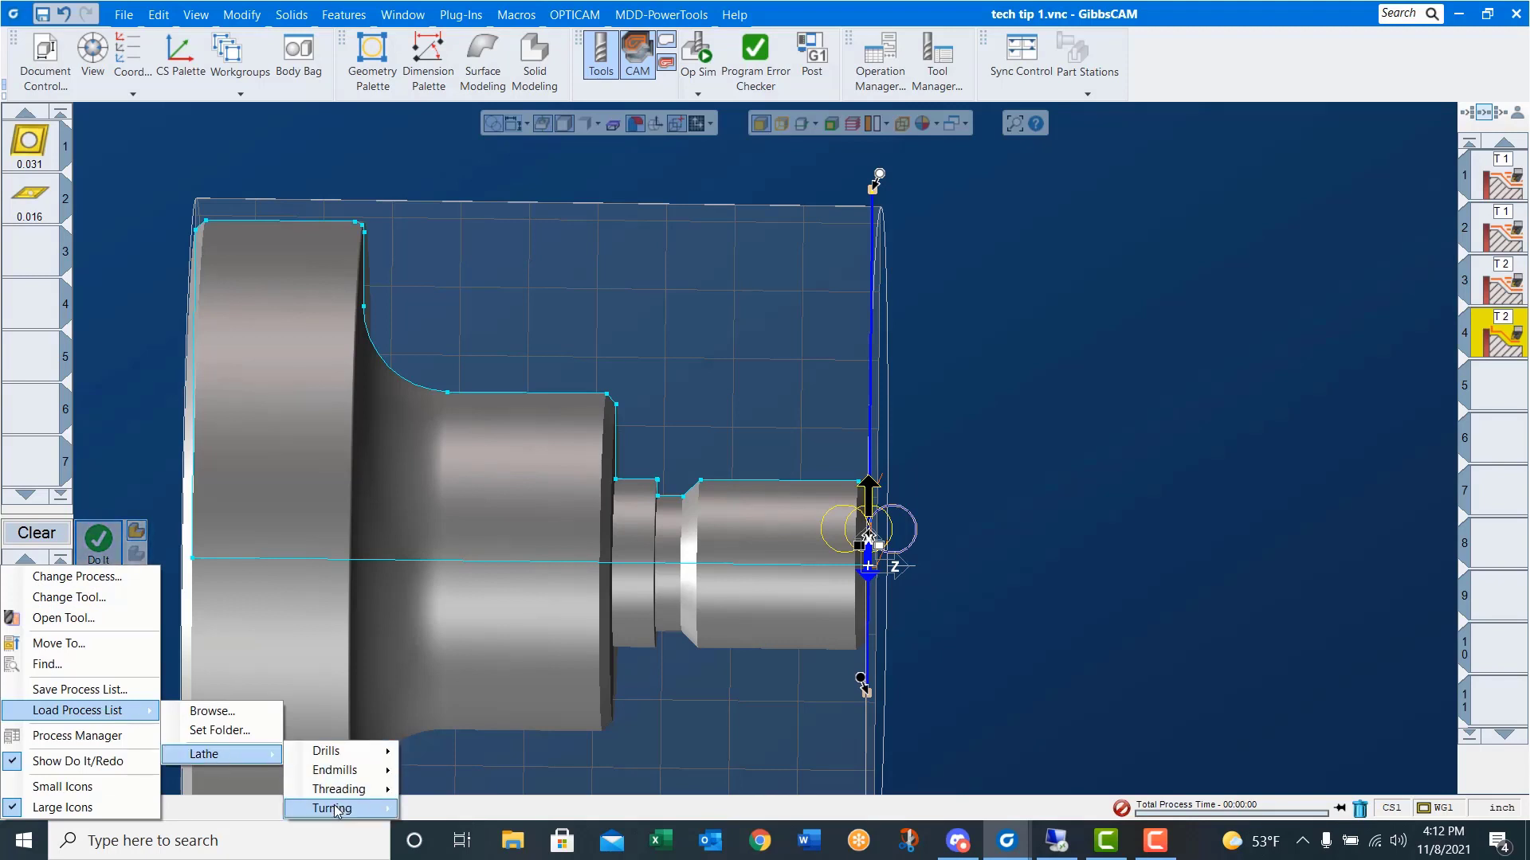
mouse_move(342, 808)
mouse_move(415, 808)
mouse_move(513, 791)
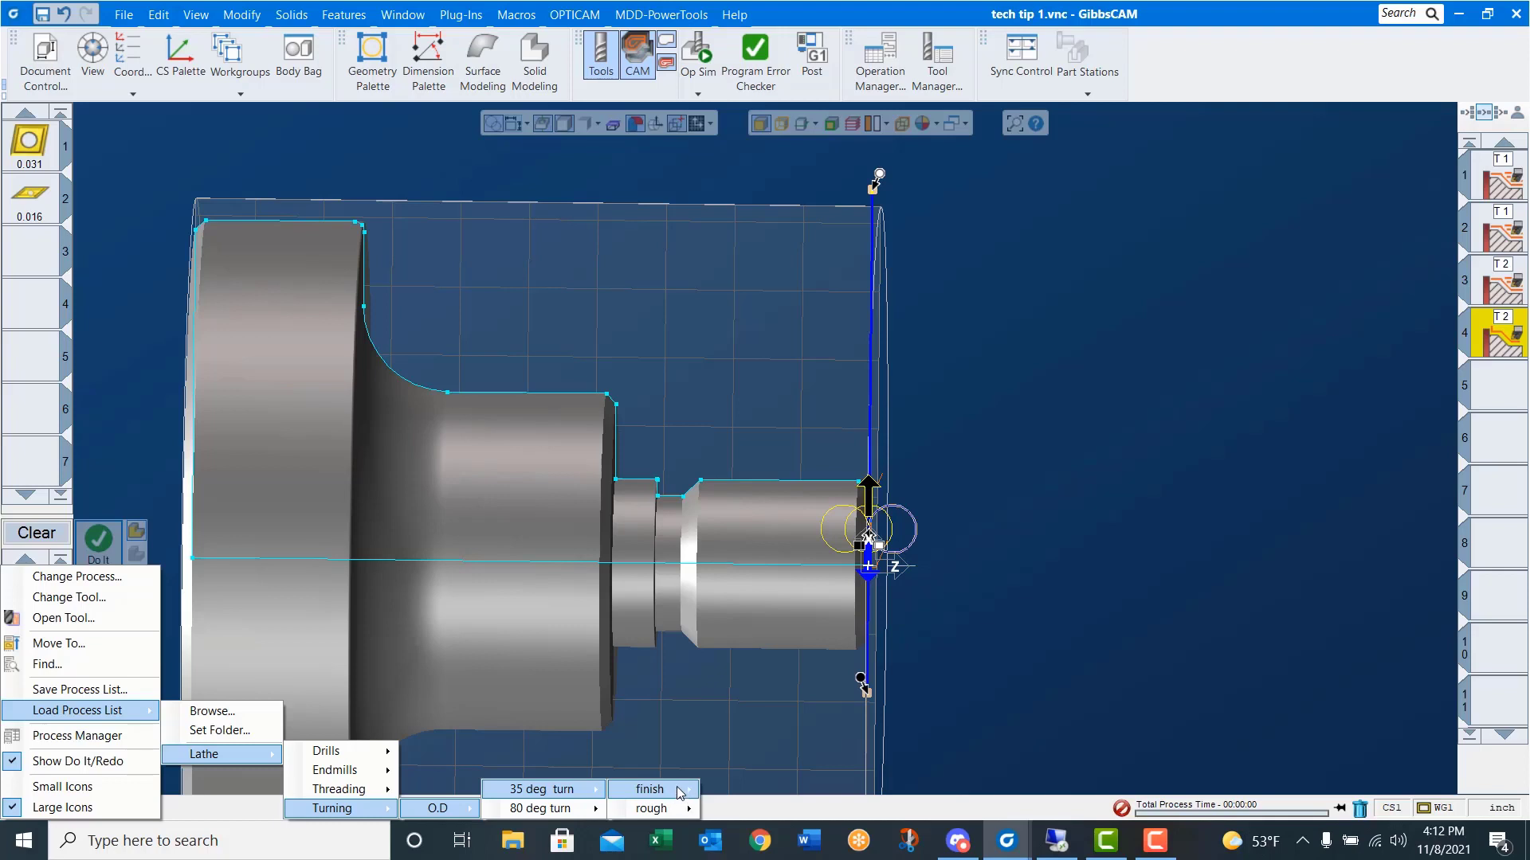
mouse_move(679, 791)
left_click(740, 809)
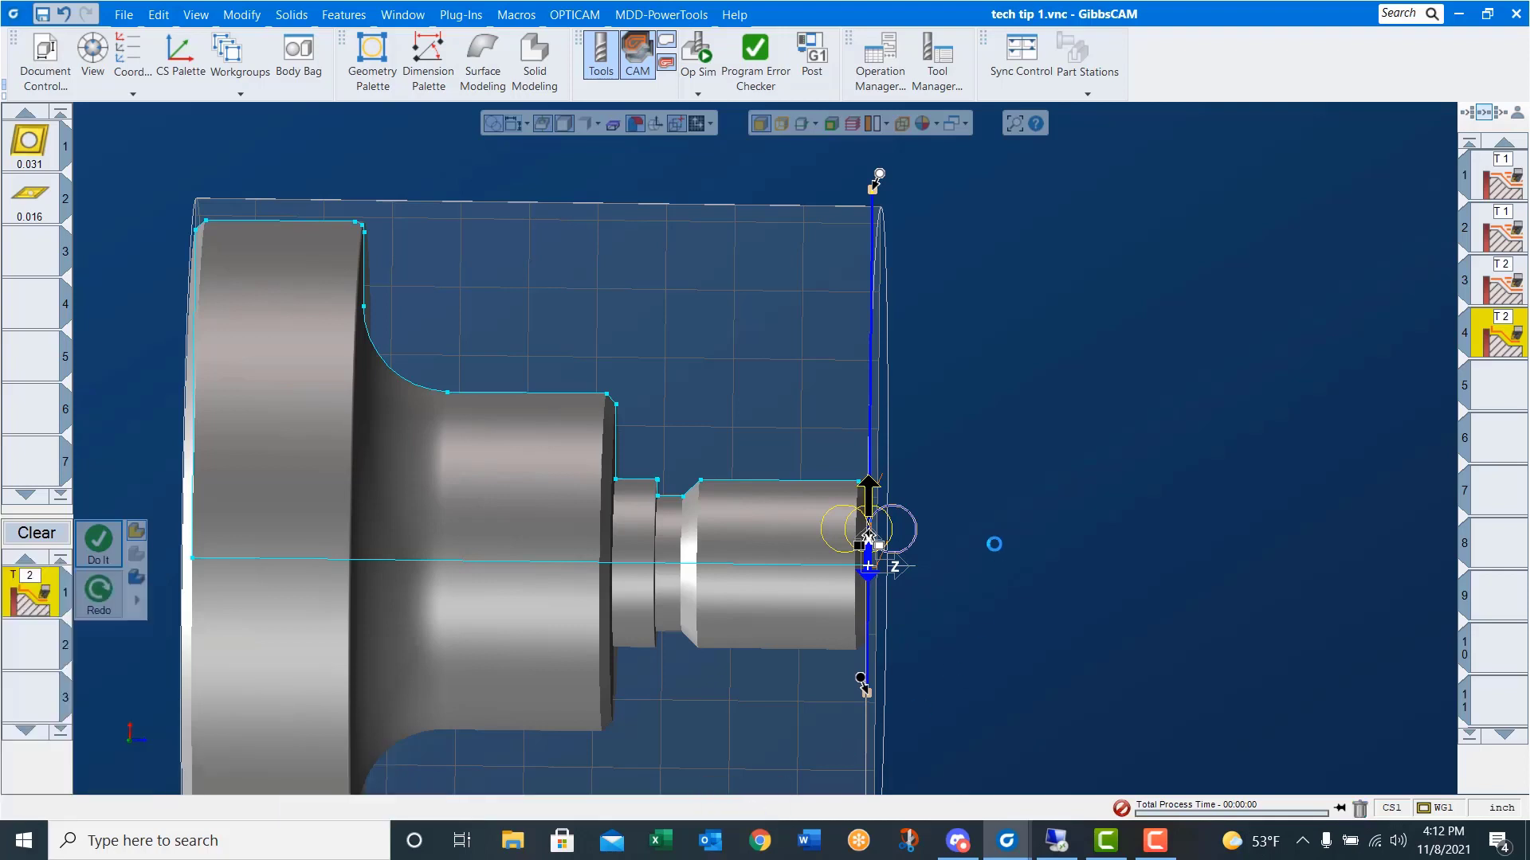
- Set the finishing cut from the front face along the whole profile to past the back of the flange, and generate the operation
left_click(870, 530)
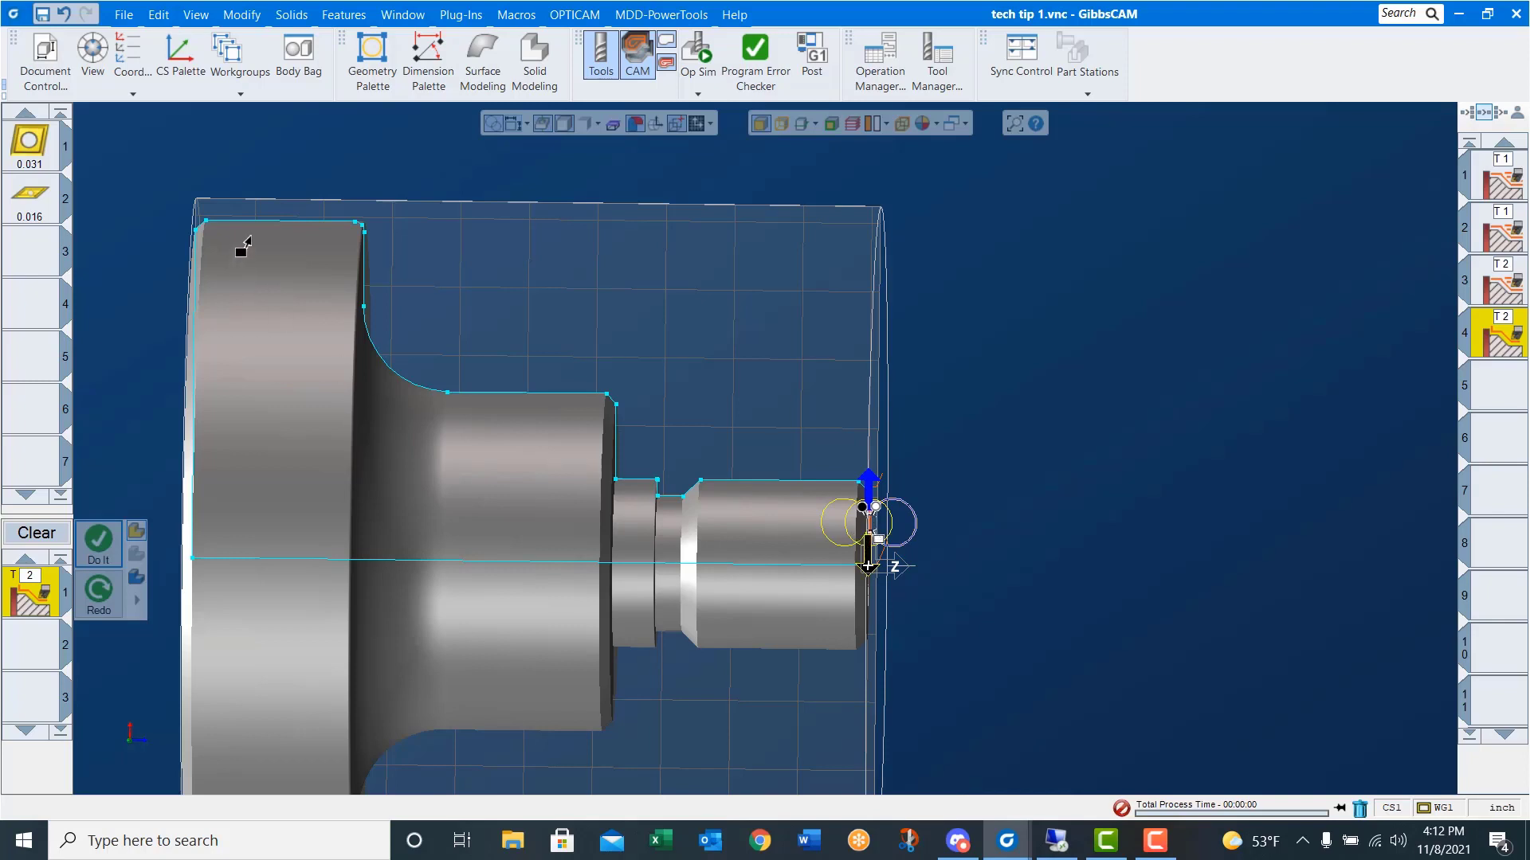
left_click(241, 211)
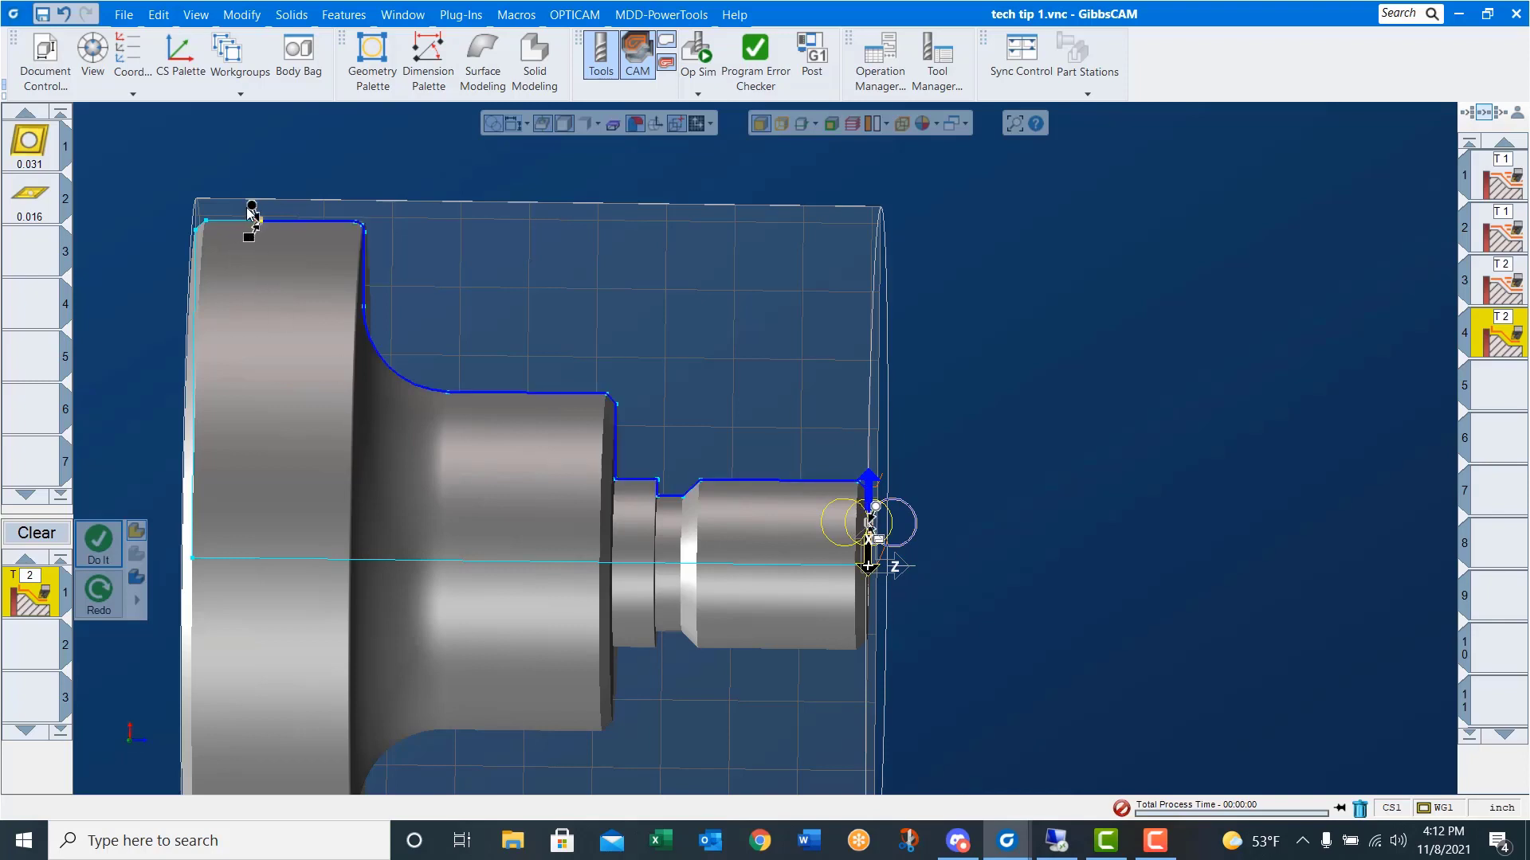
left_click_drag(250, 210, 142, 202)
left_click(98, 541)
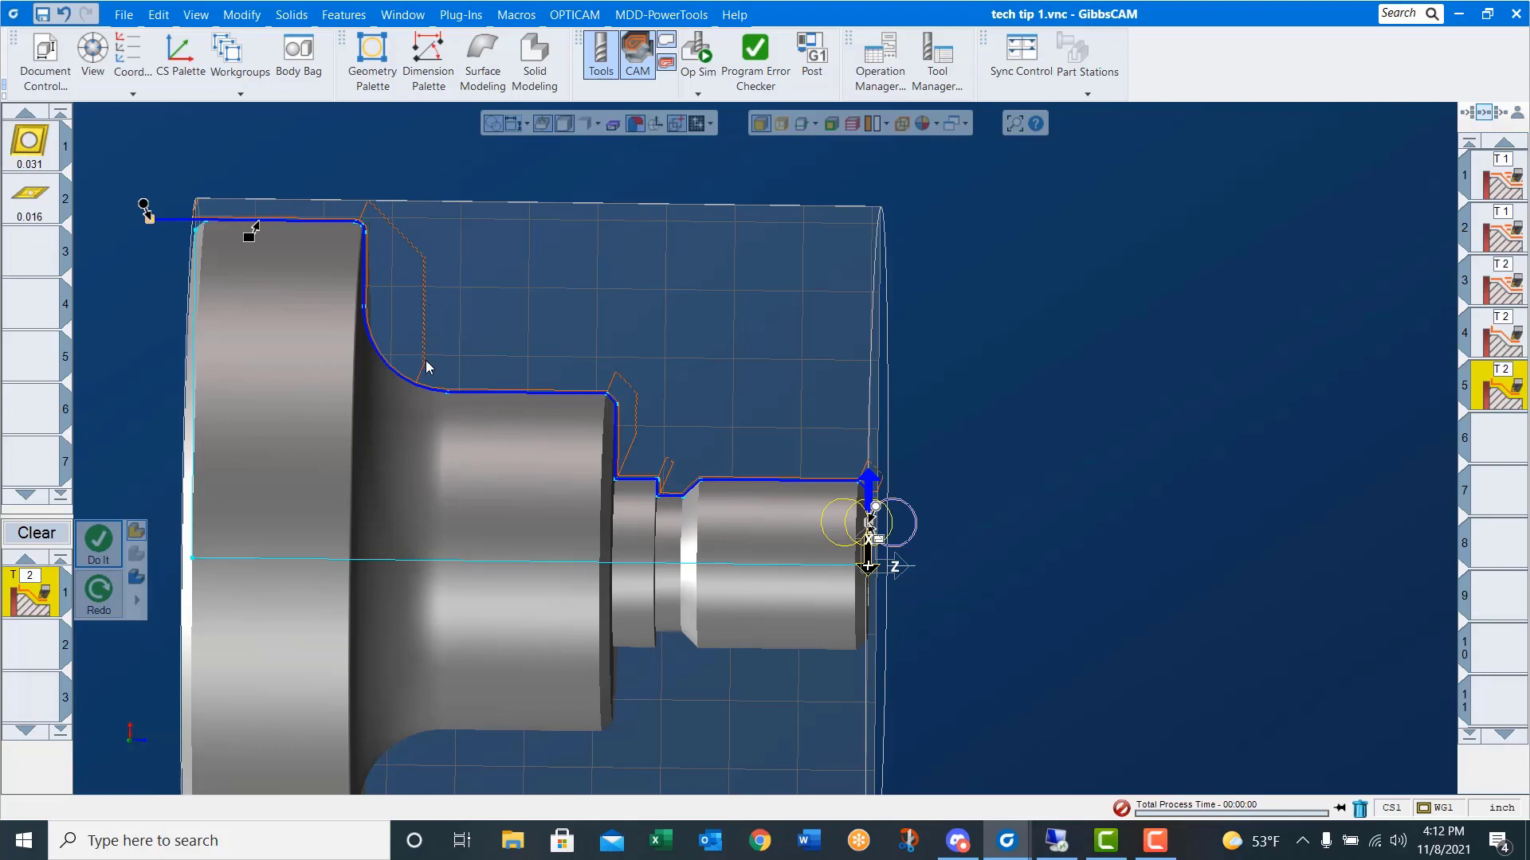
- Load the saved 1_8 process list from Lathe, Threading, O.D. Thread, Imperial, and generate the threading operation
right_click(29, 603)
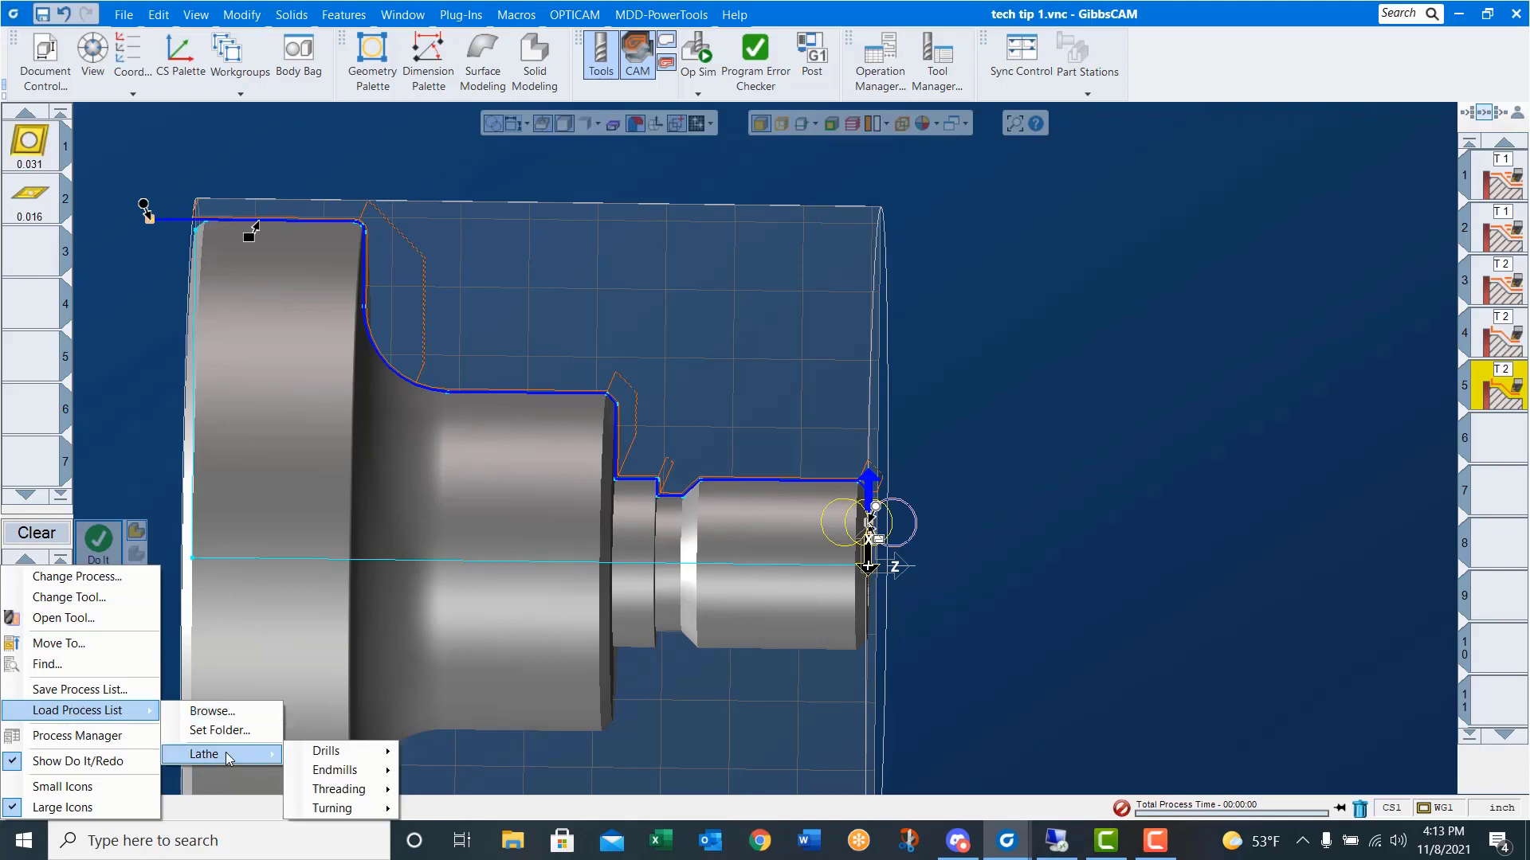
mouse_move(358, 791)
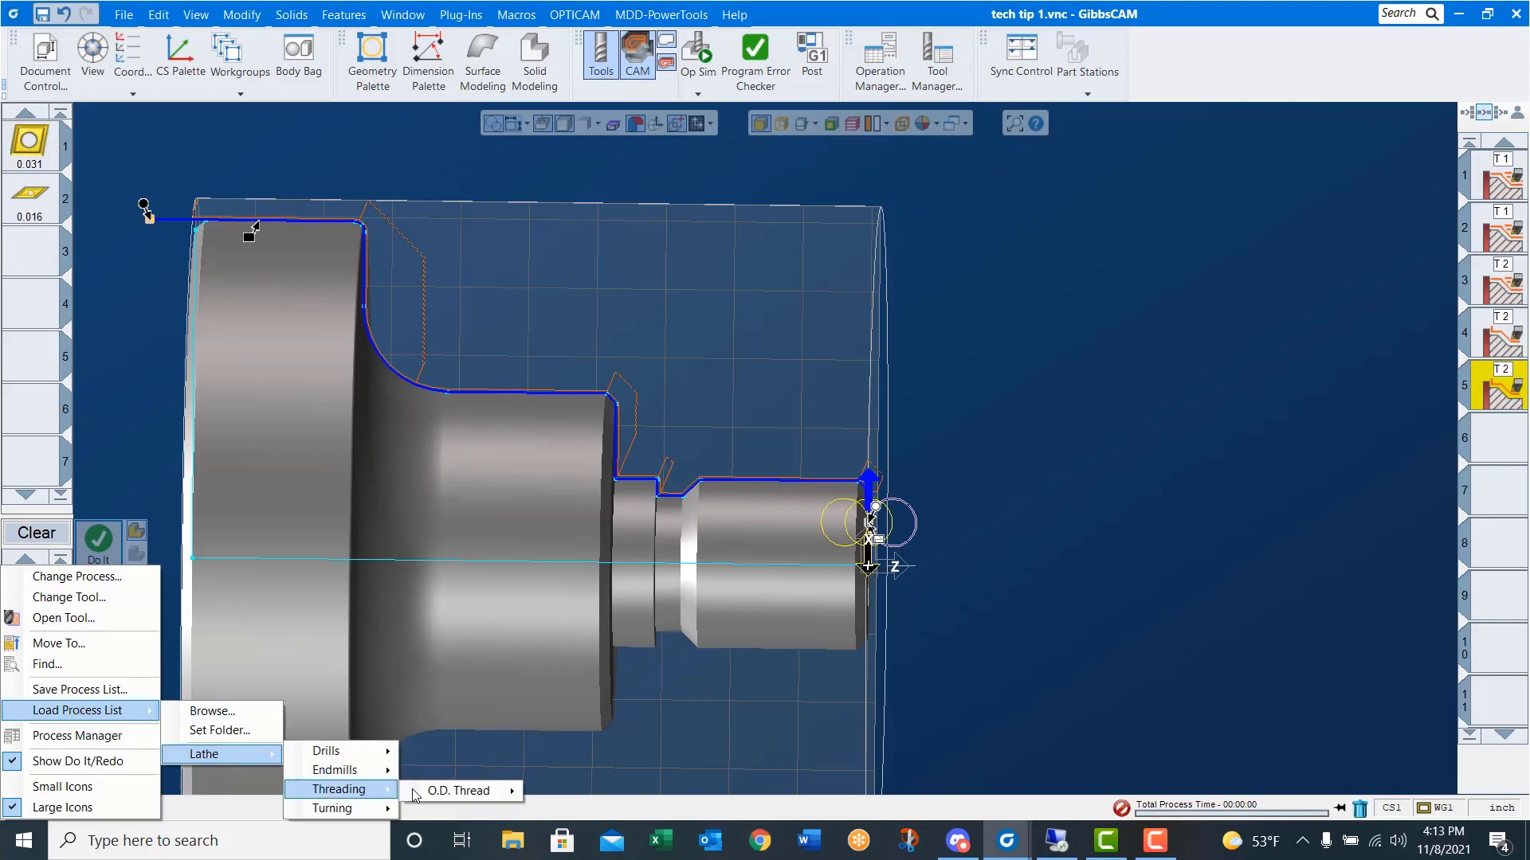
mouse_move(435, 791)
mouse_move(574, 789)
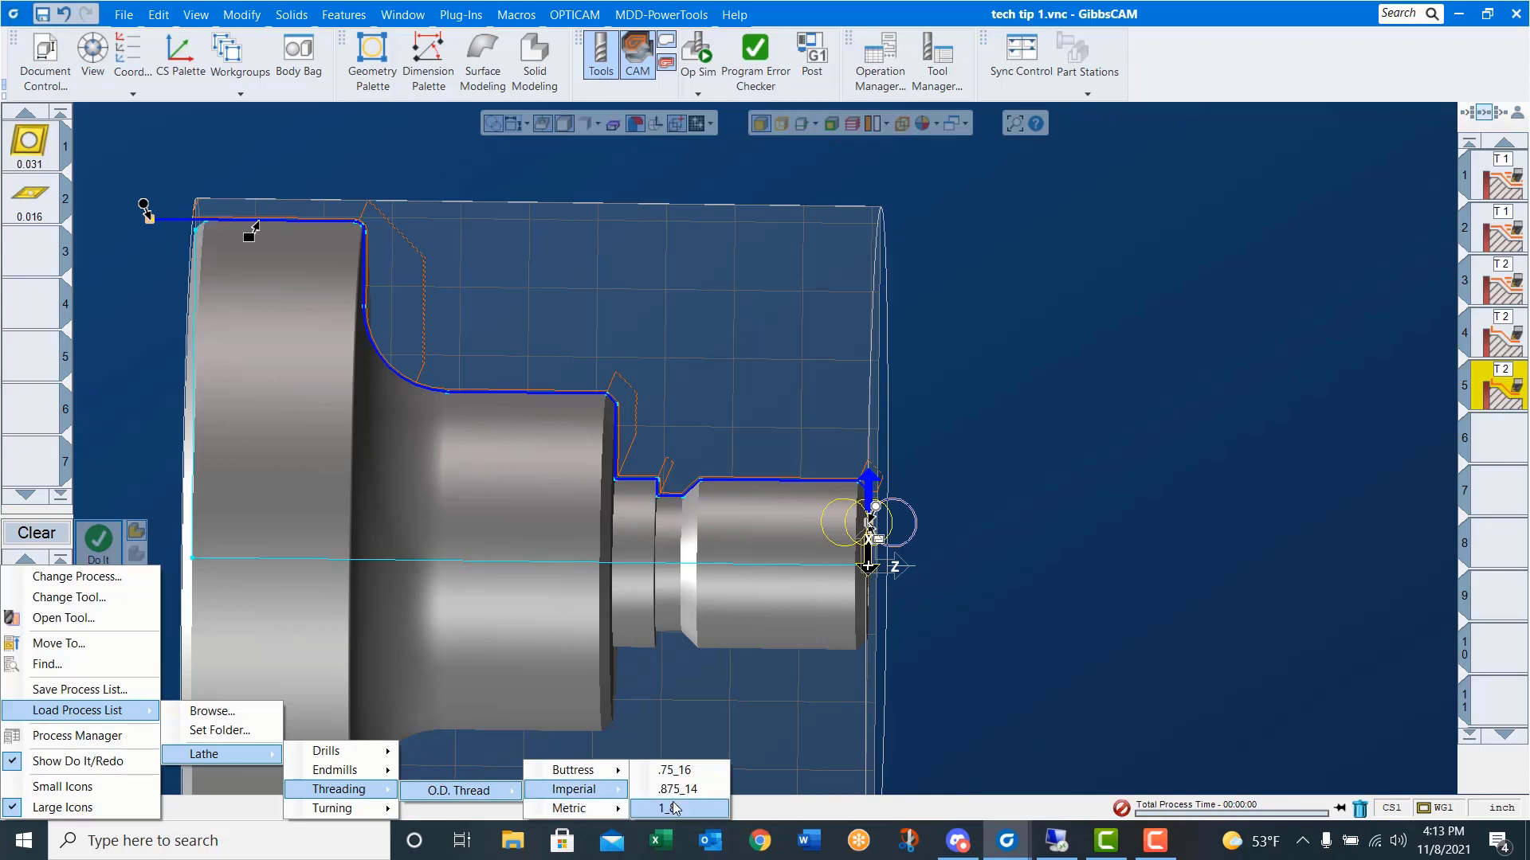
left_click(678, 808)
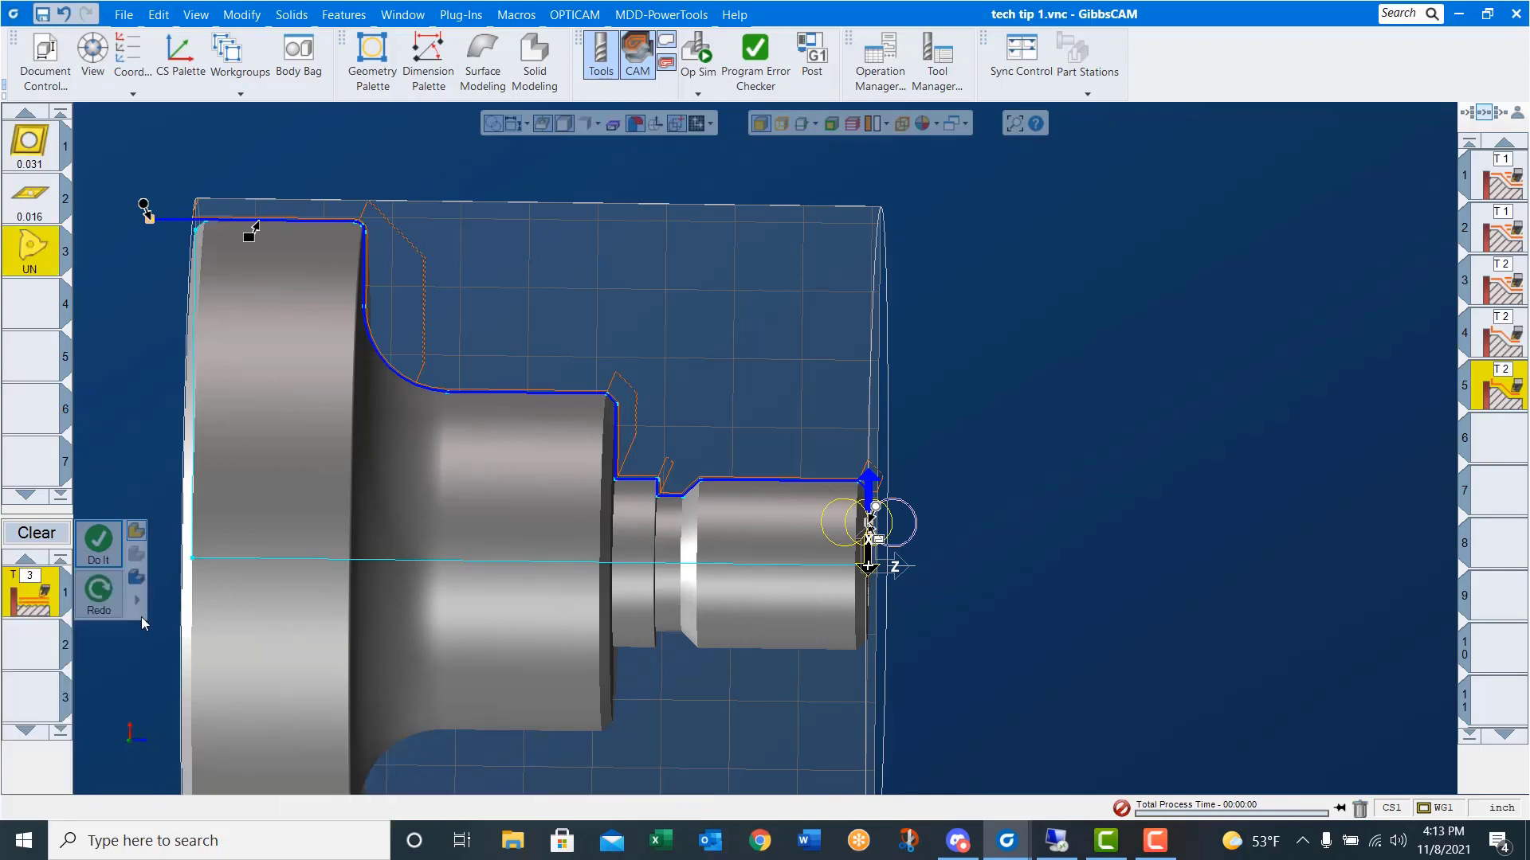
left_click(98, 542)
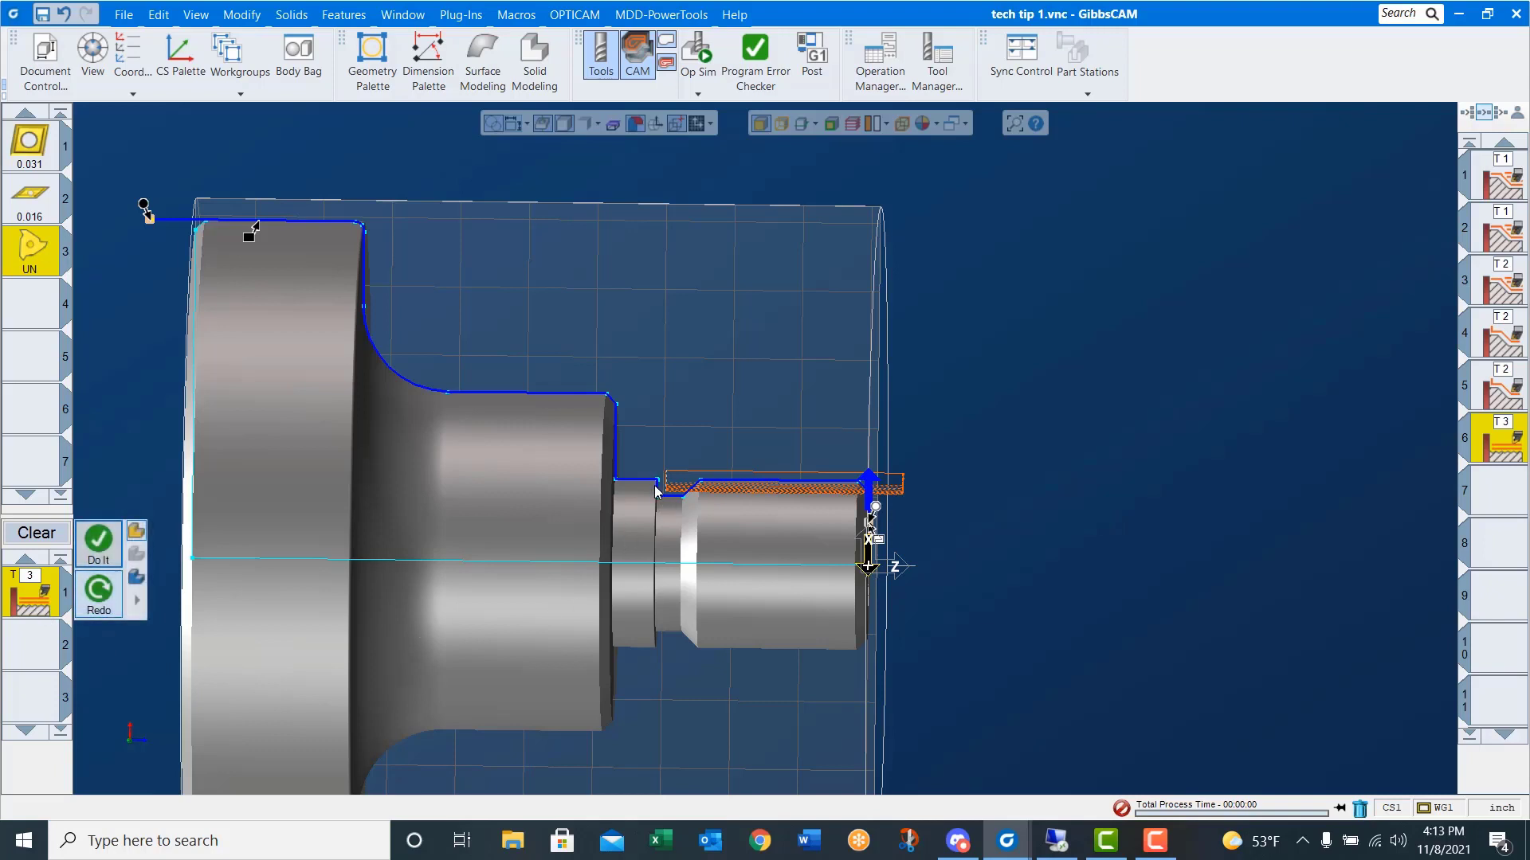
- Set the thread's end Z position to -1.1 in the thread process and regenerate the operation
double_click(42, 607)
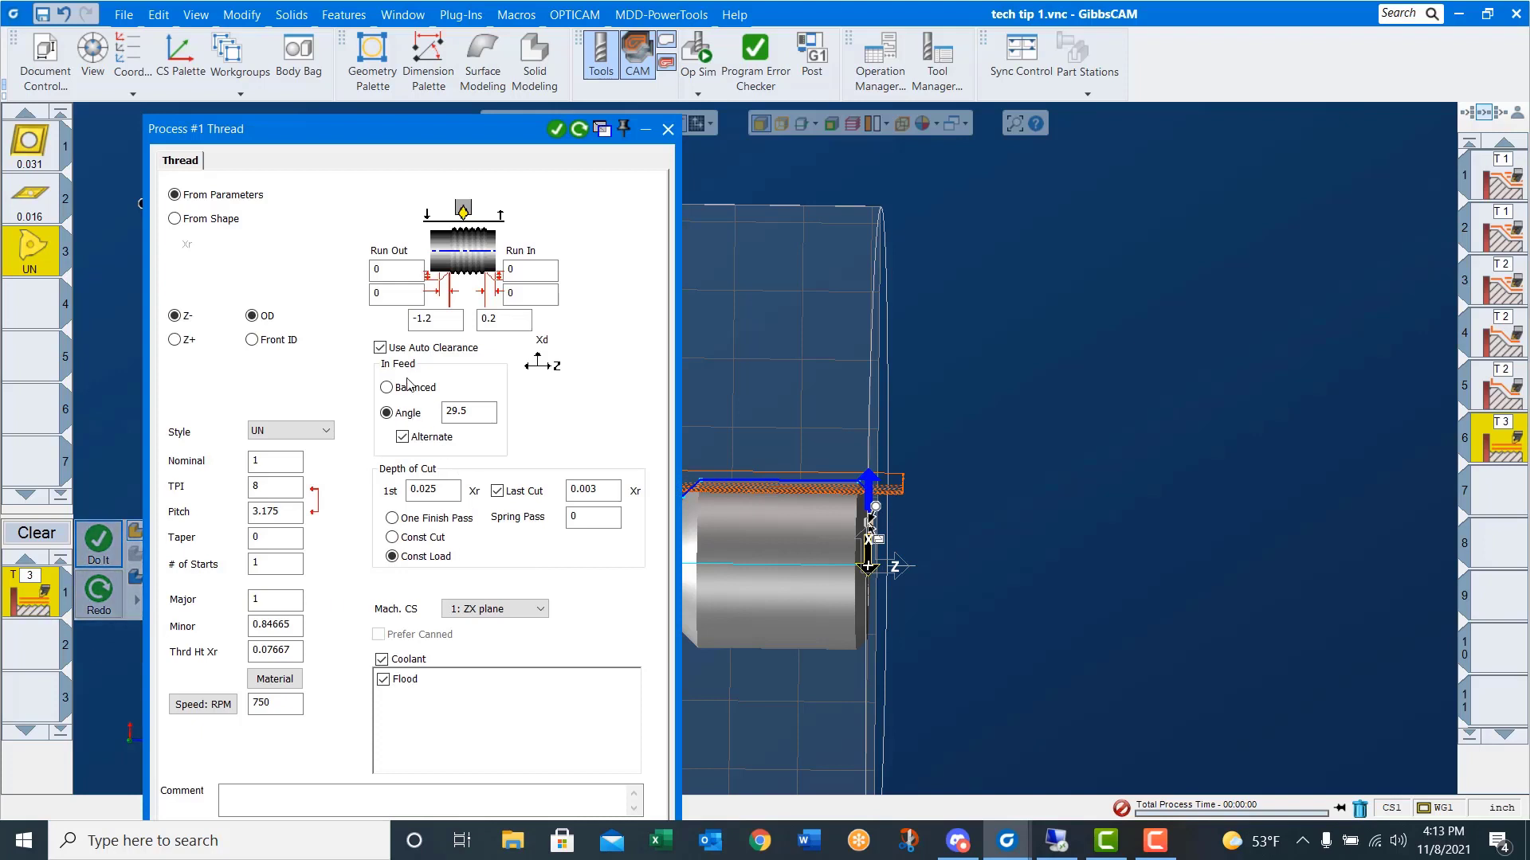
left_click(434, 319)
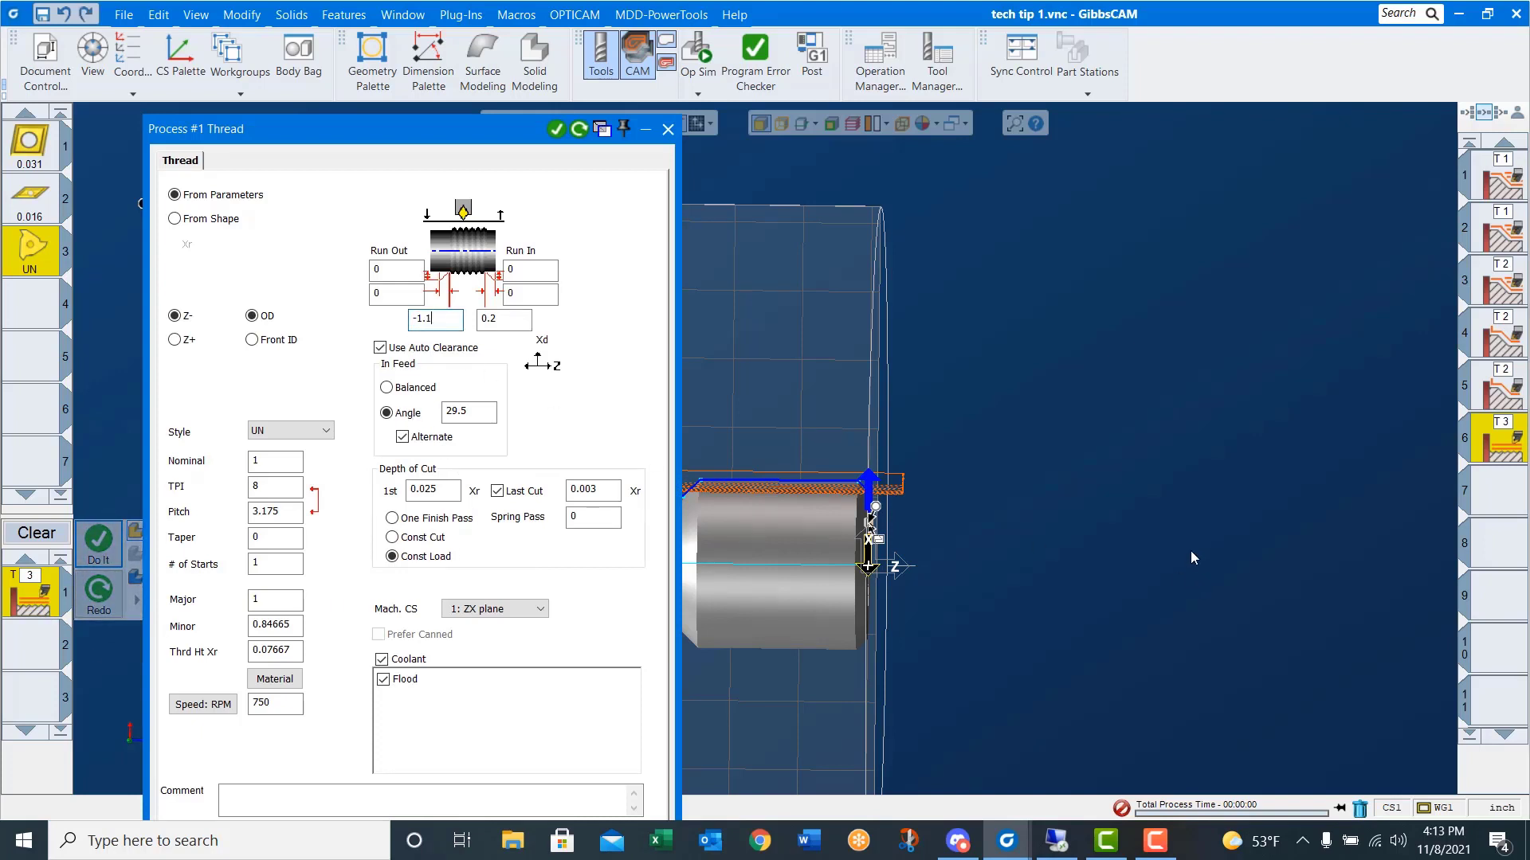
left_click(579, 130)
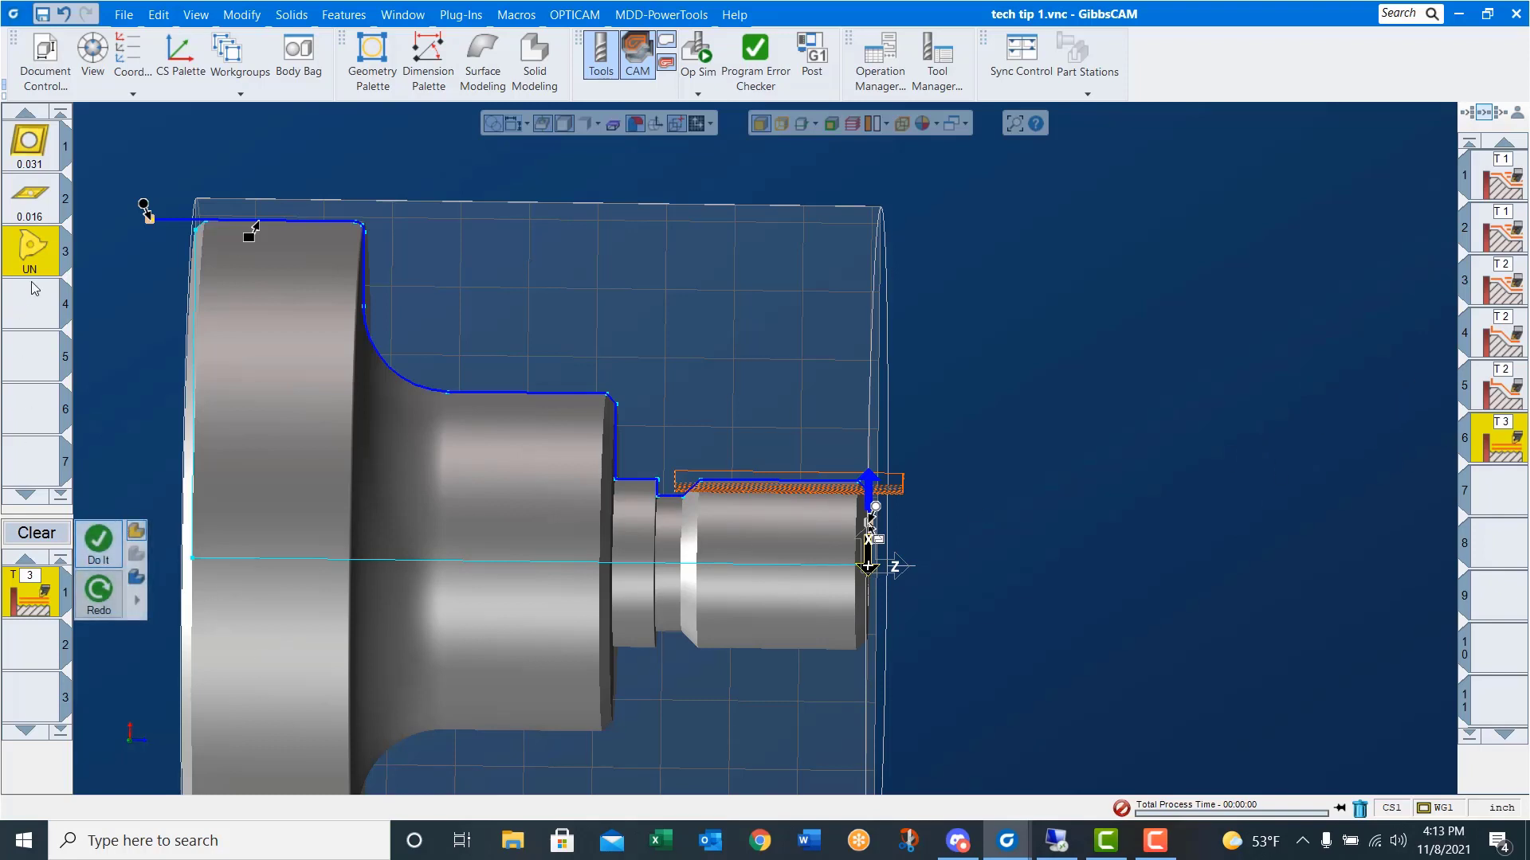
- Save the thread process list over 1_8.prc2 in the Lathe, Threading, O.D. Thread, Imperial folder, replacing the existing file
right_click(36, 606)
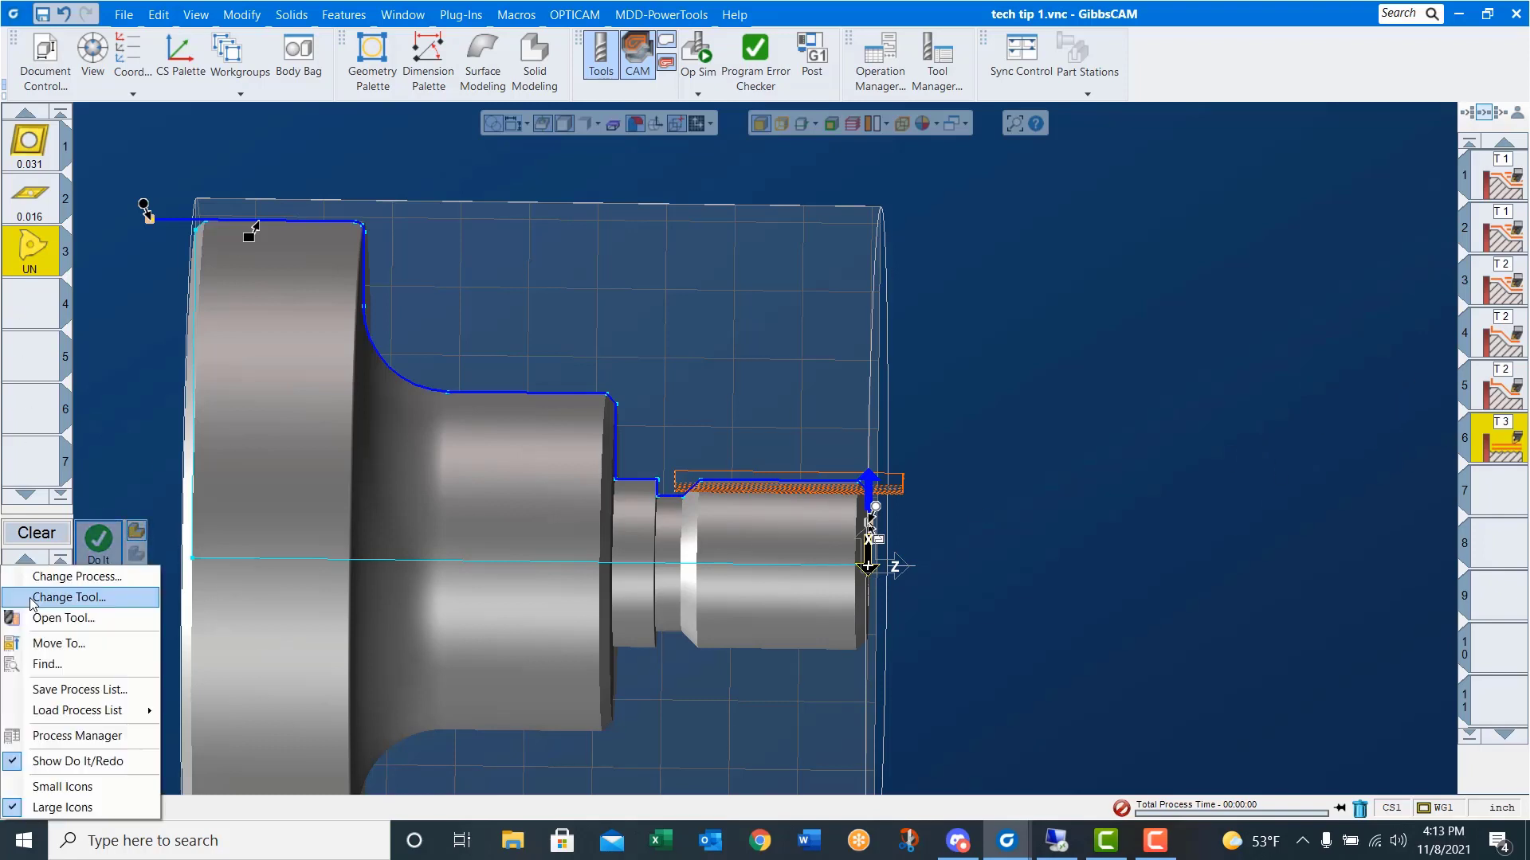
left_click(87, 690)
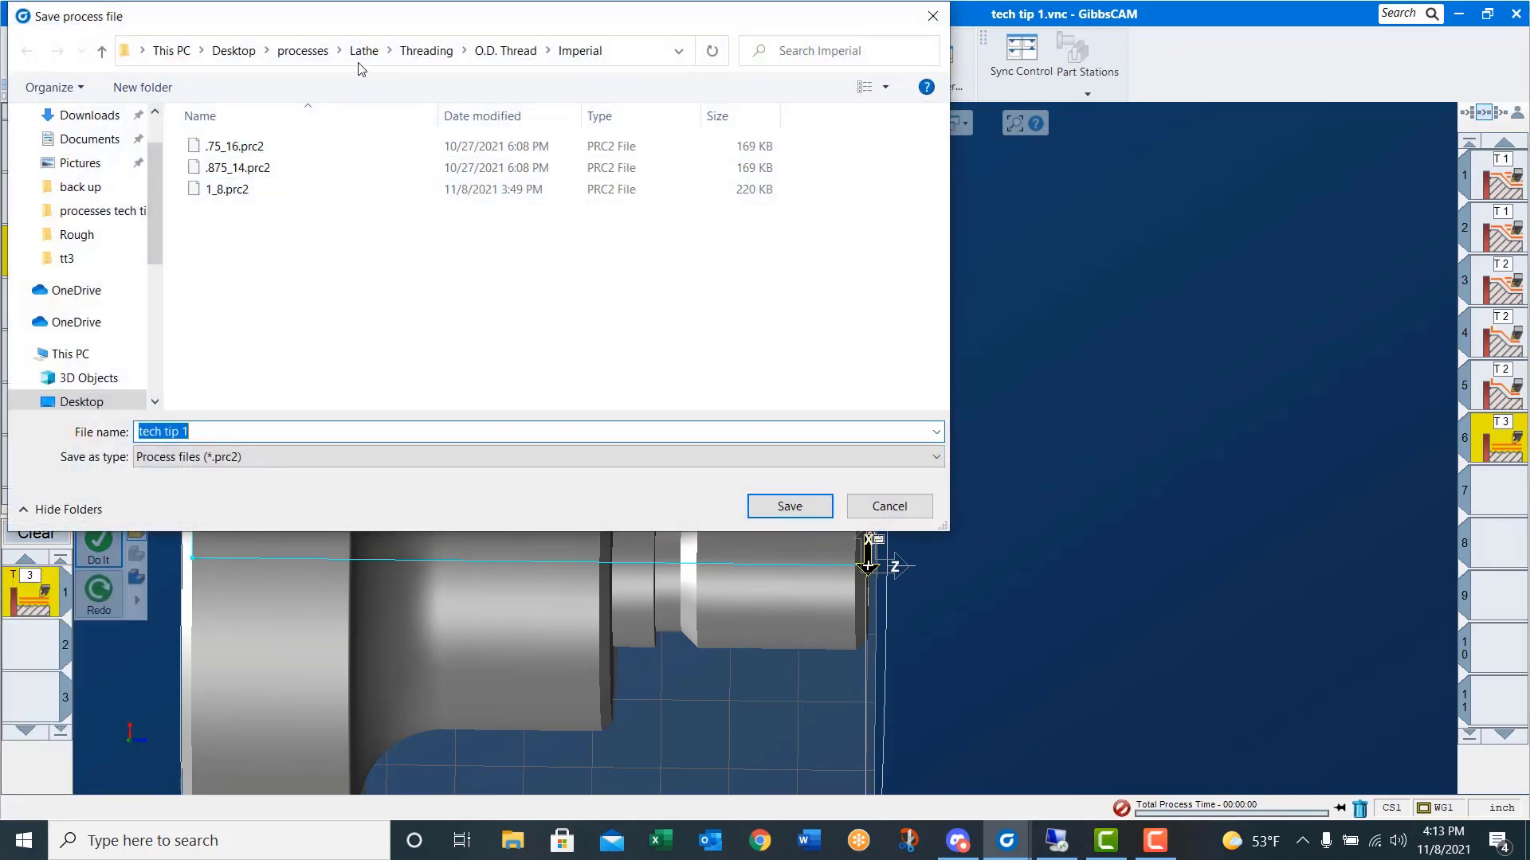
left_click(412, 53)
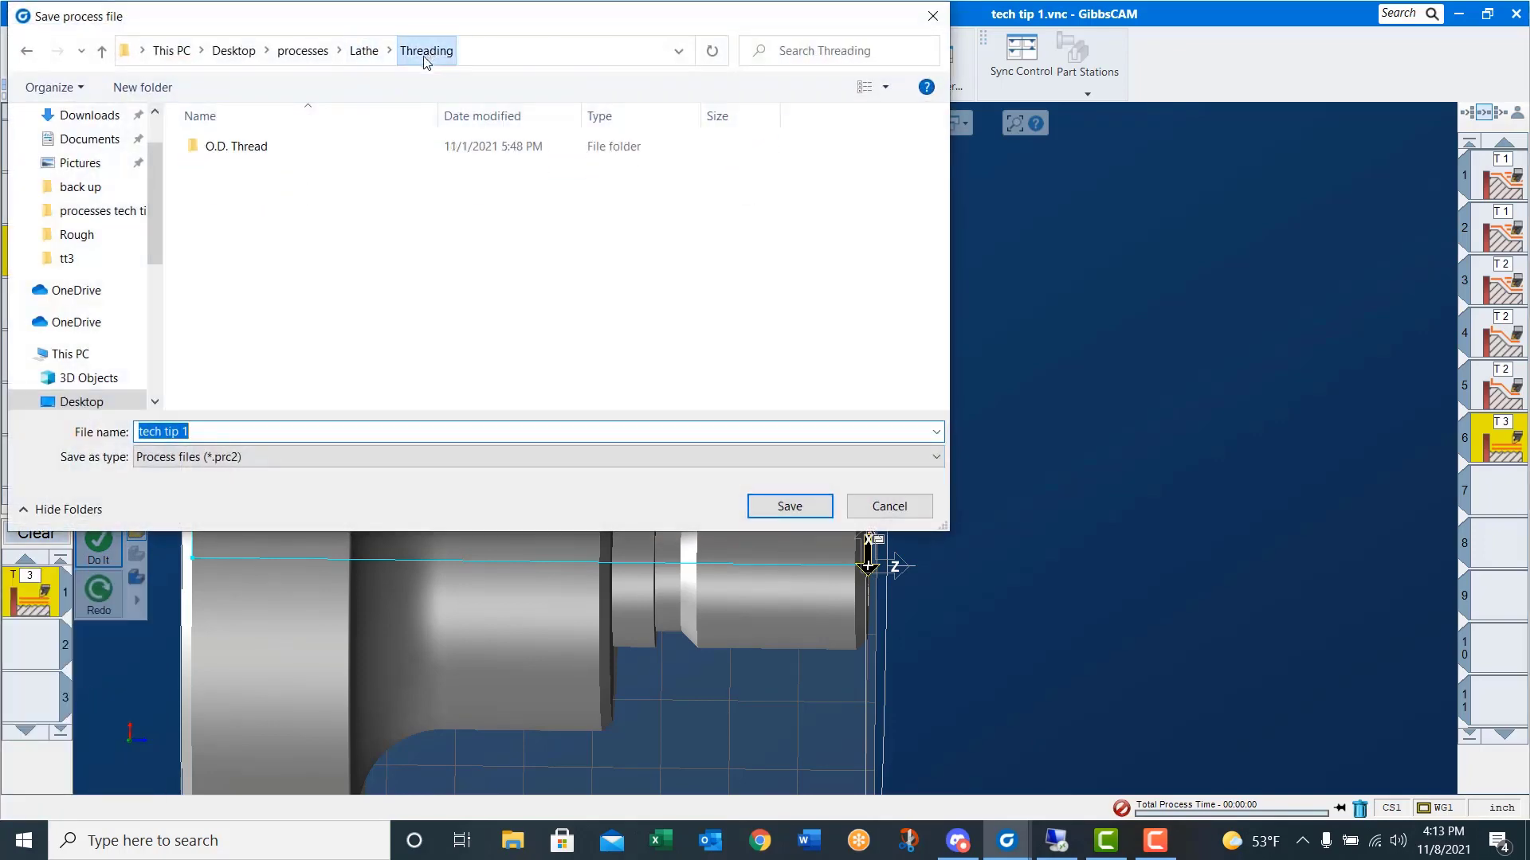
left_click(222, 150)
double_click(223, 150)
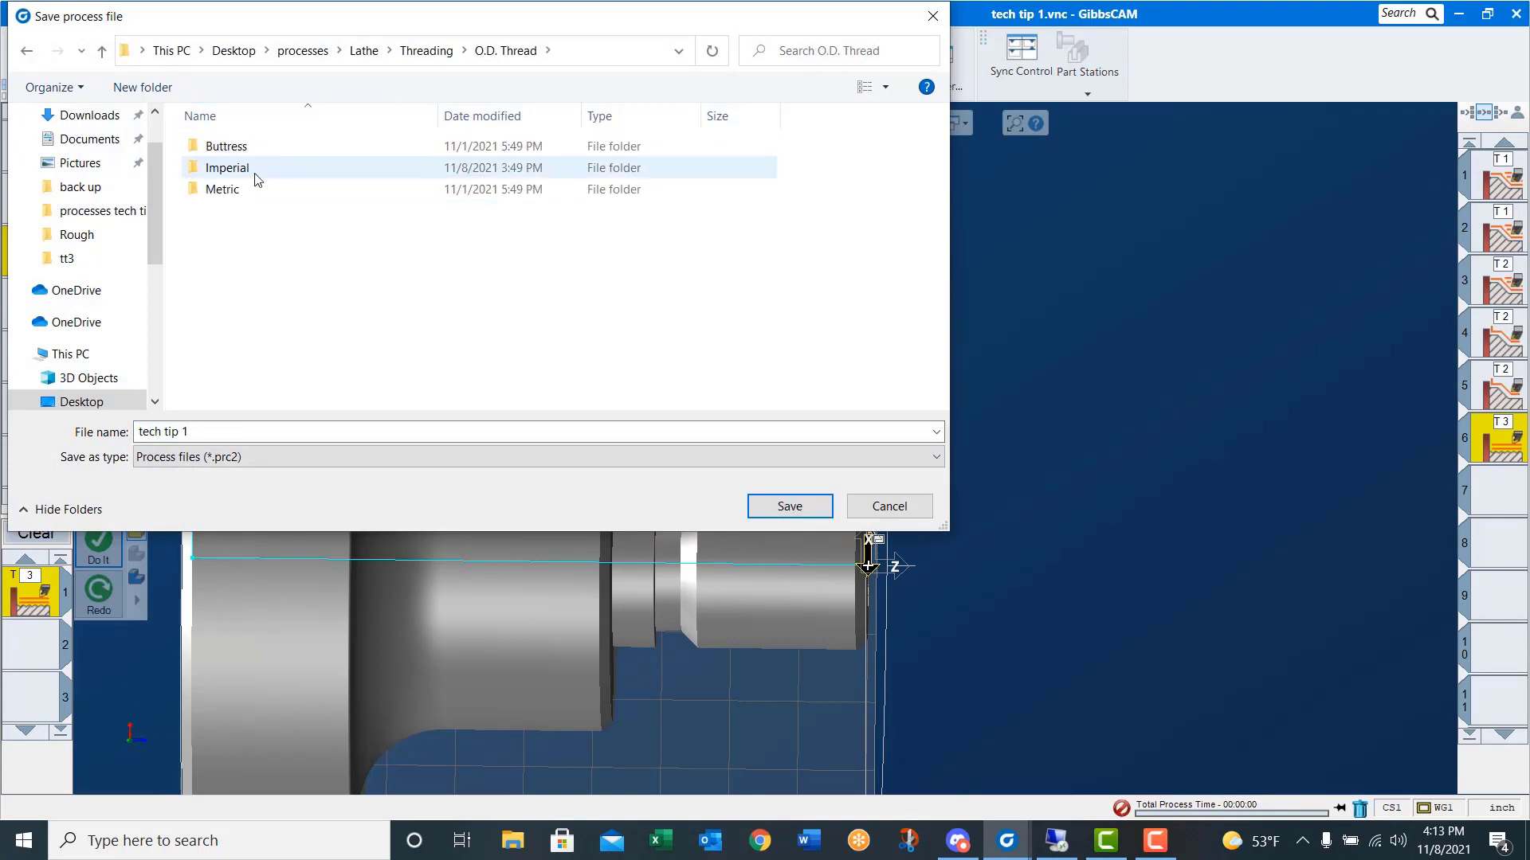
double_click(256, 168)
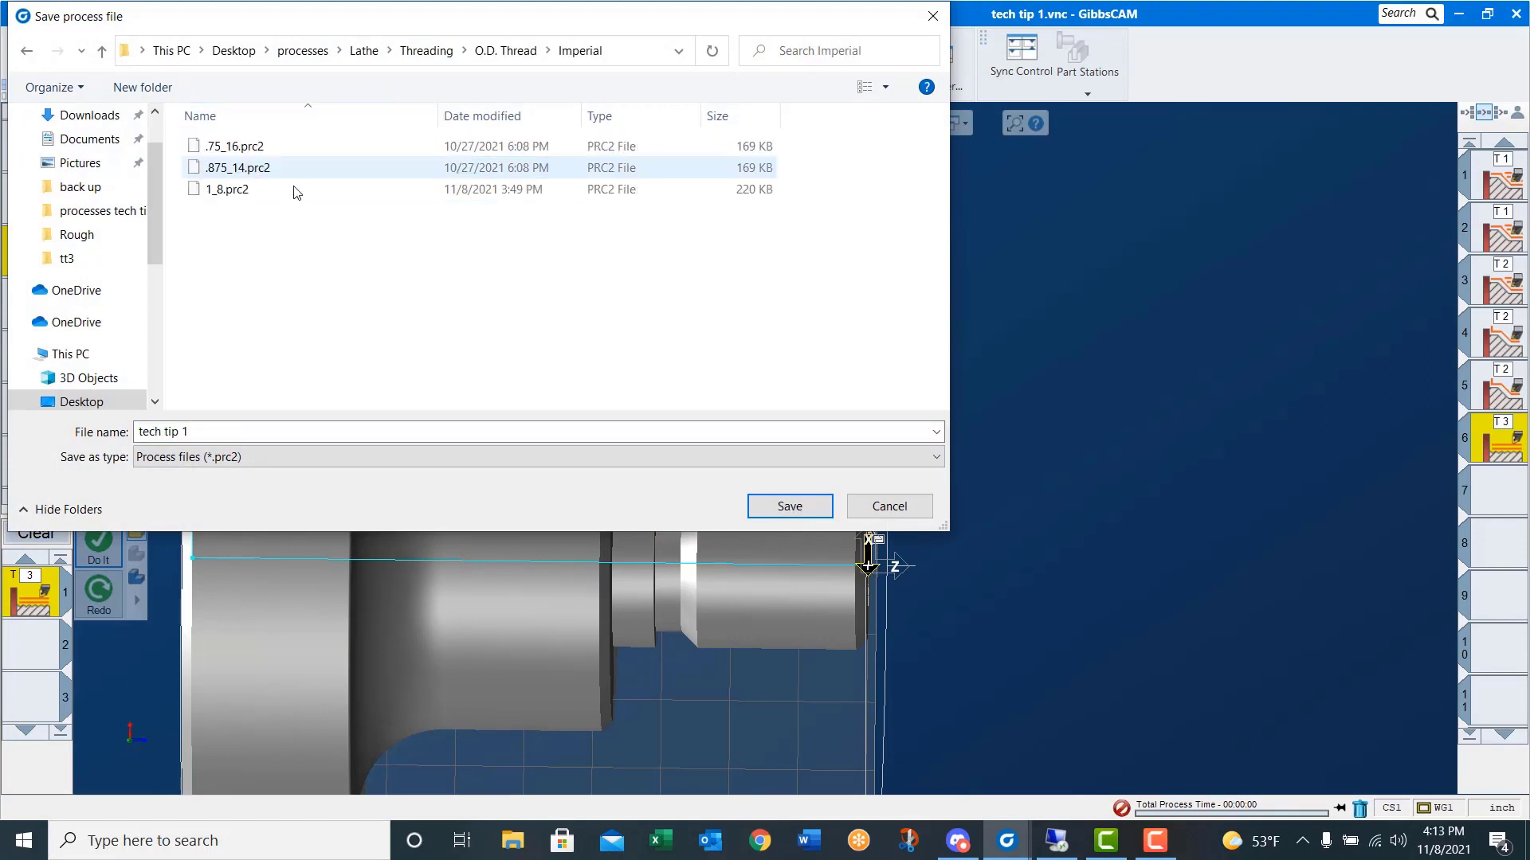
left_click(228, 191)
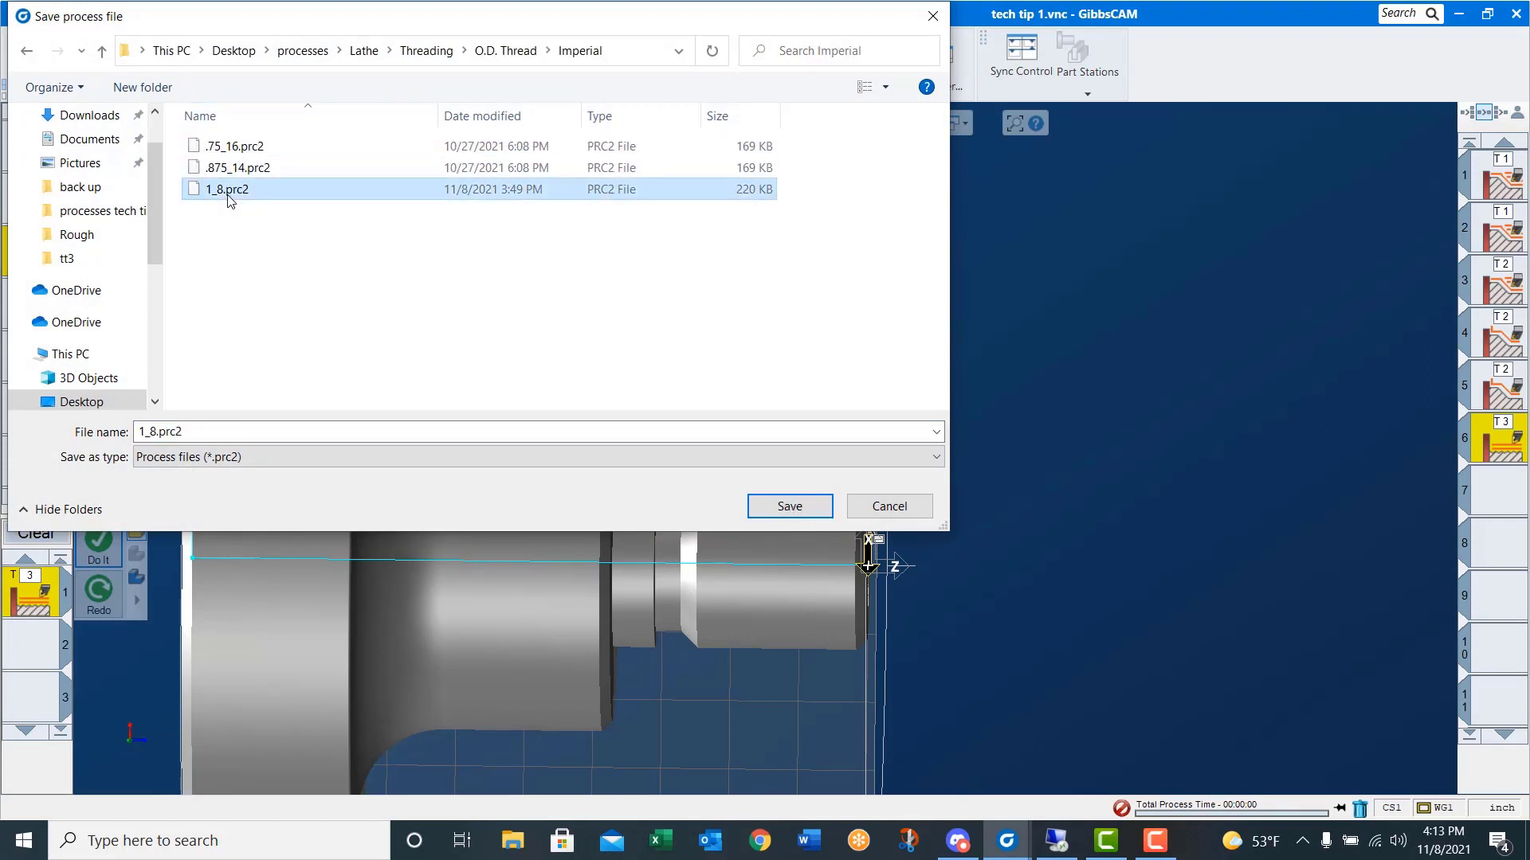
left_click(792, 505)
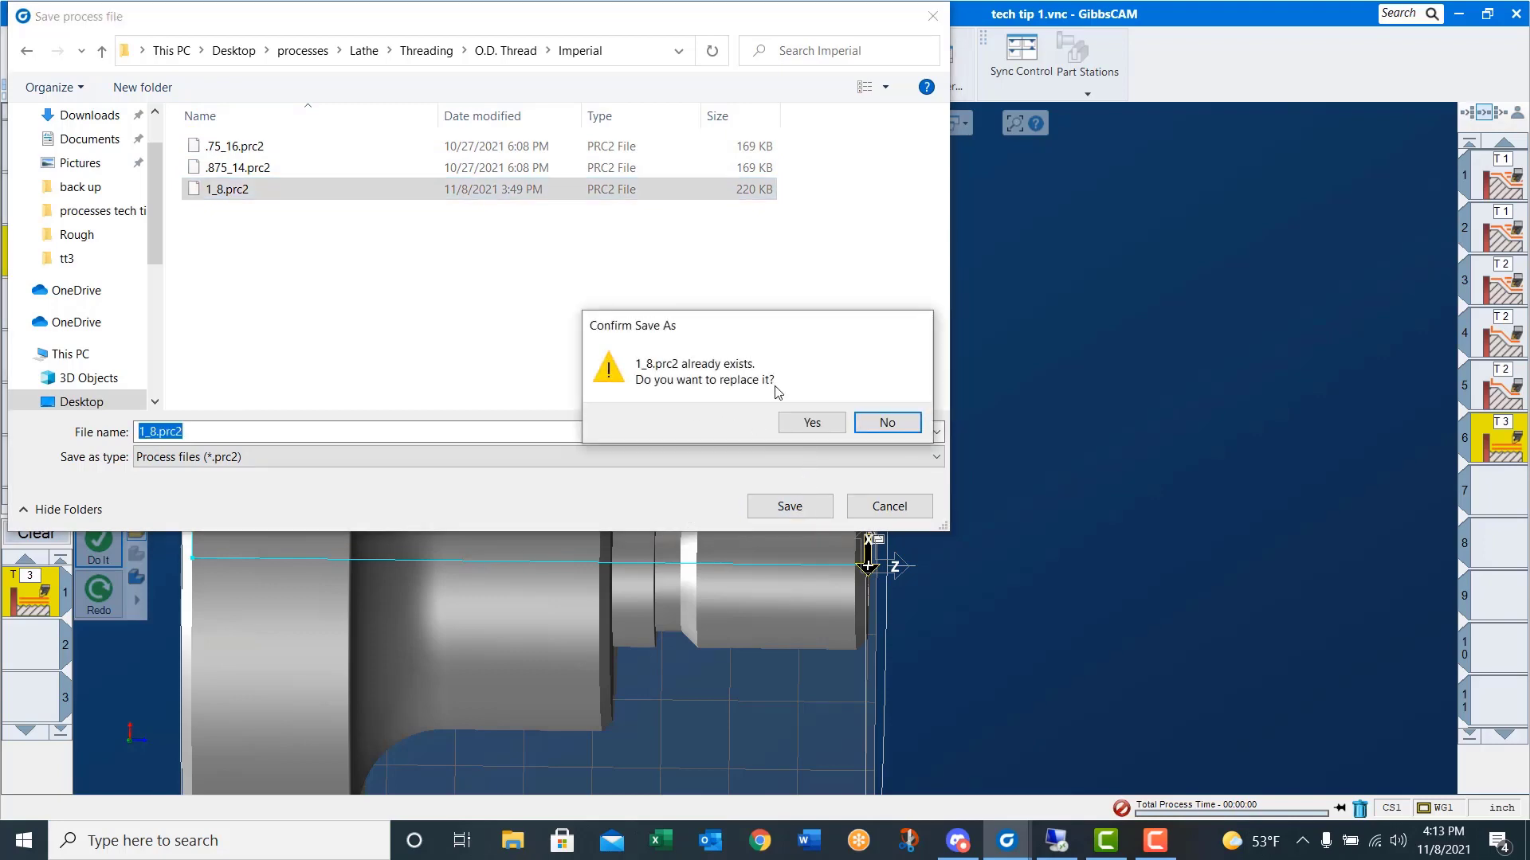
left_click(823, 423)
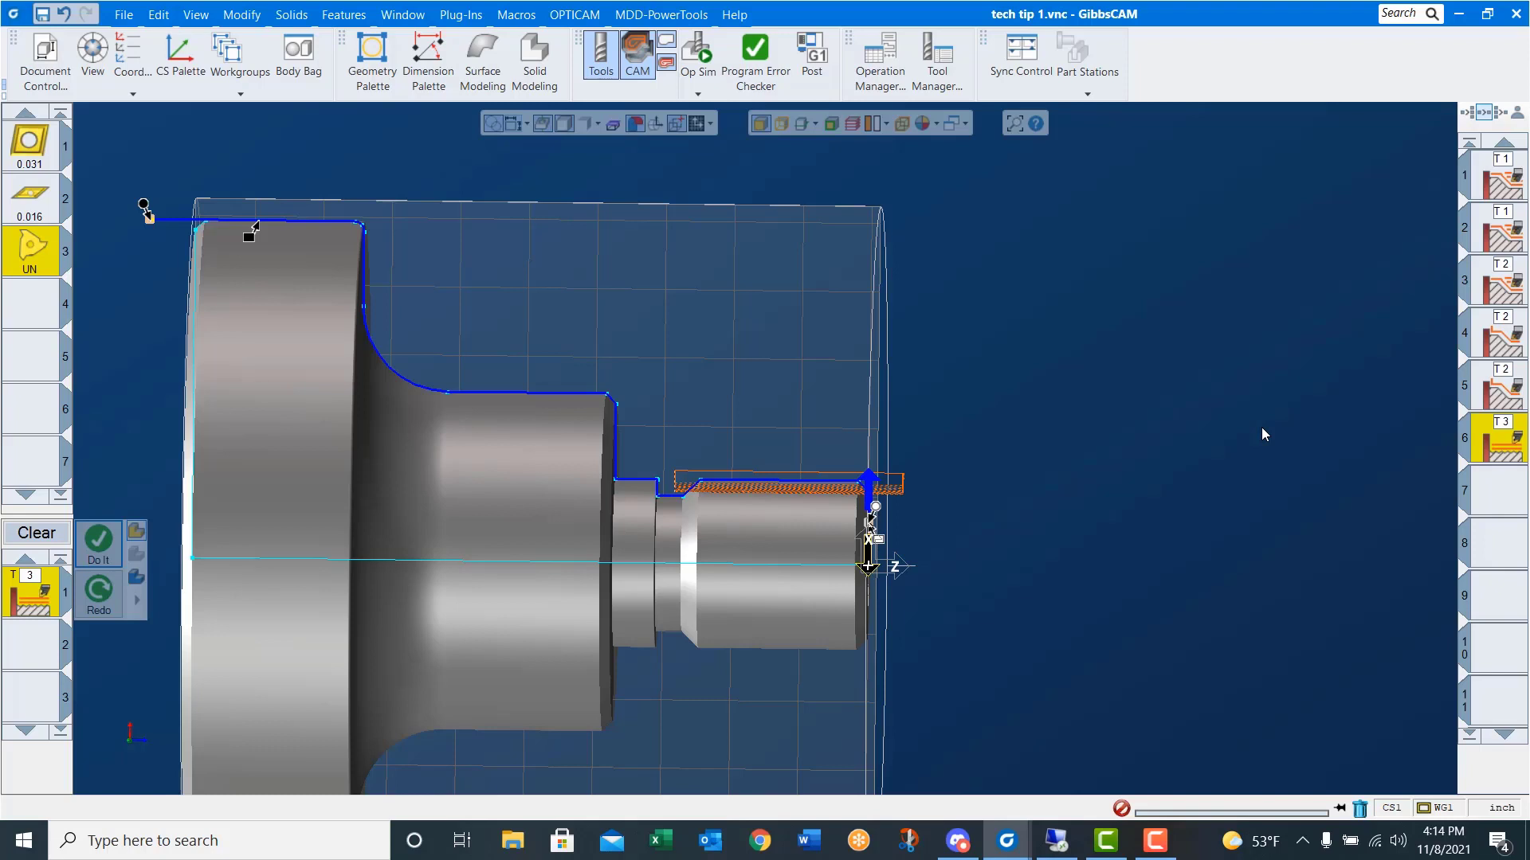
- Run the Op Sim machining simulation of the facing, turning and threading operations on the stock
left_click(698, 53)
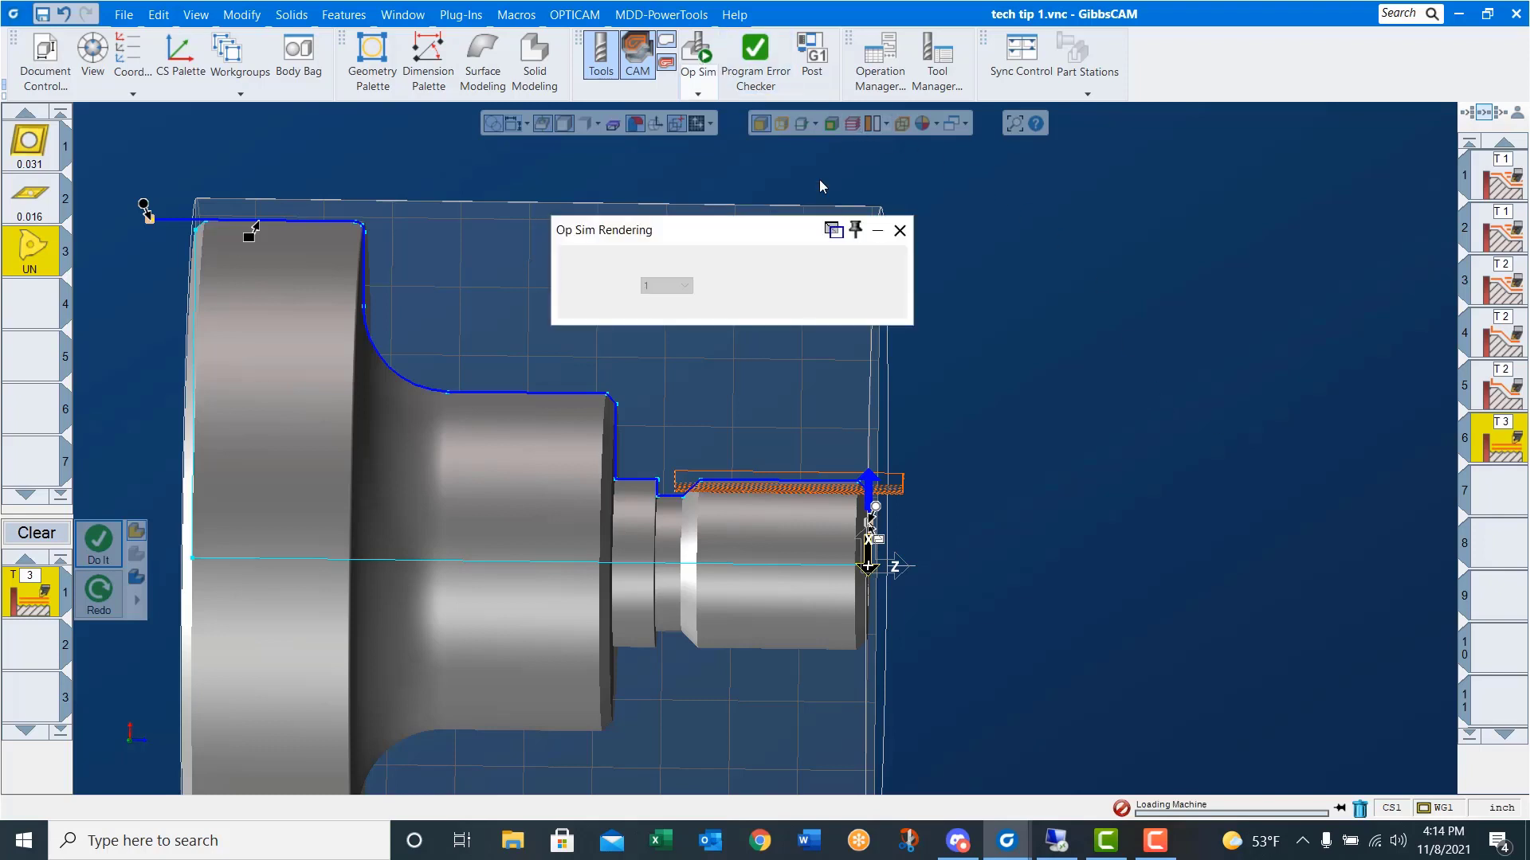
left_click(813, 288)
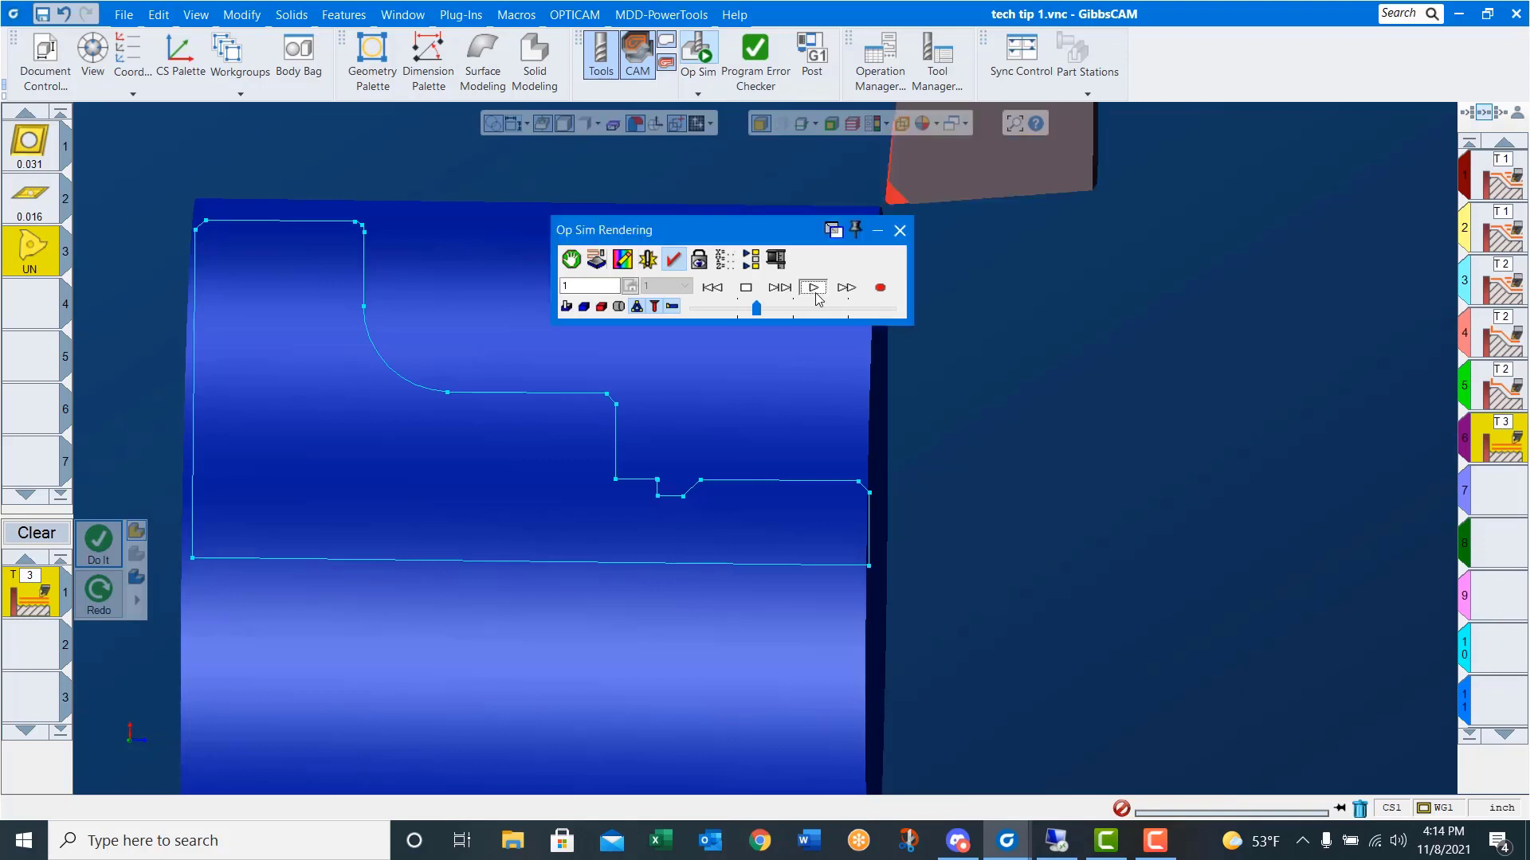